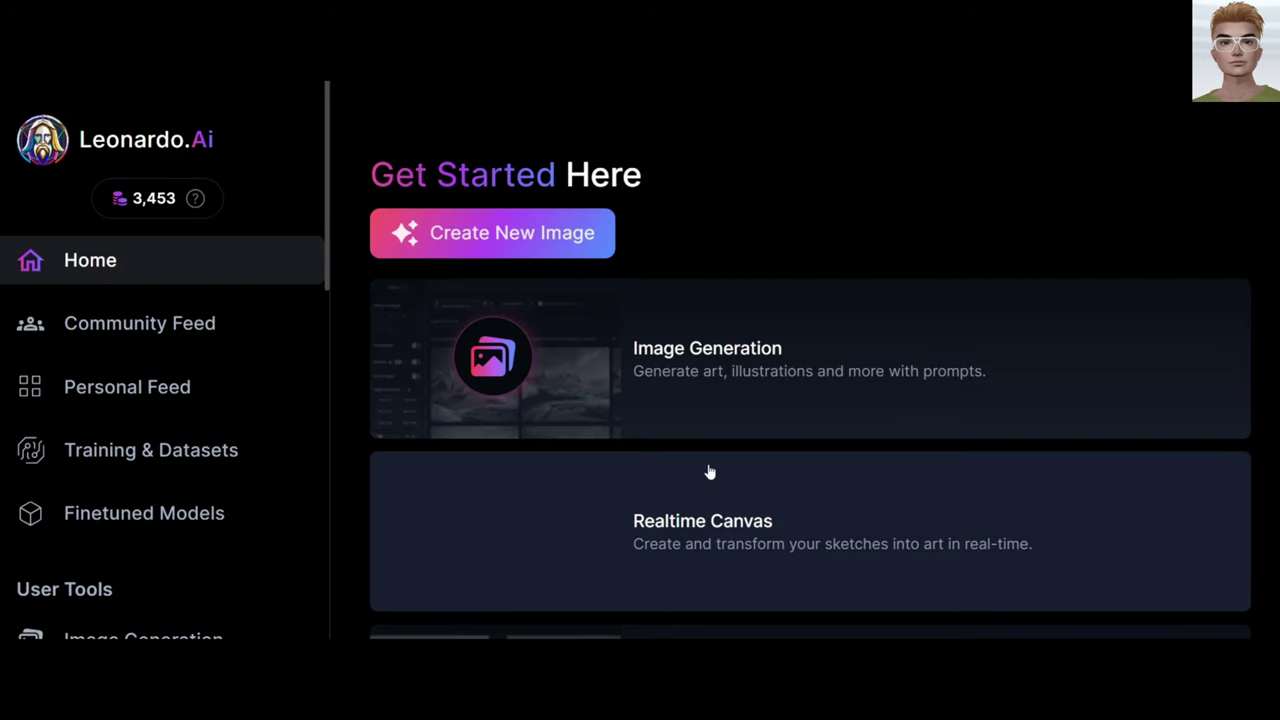
- Browse the community finetuned models, then view Training & Datasets with the empty My New Dataset
click(111, 520)
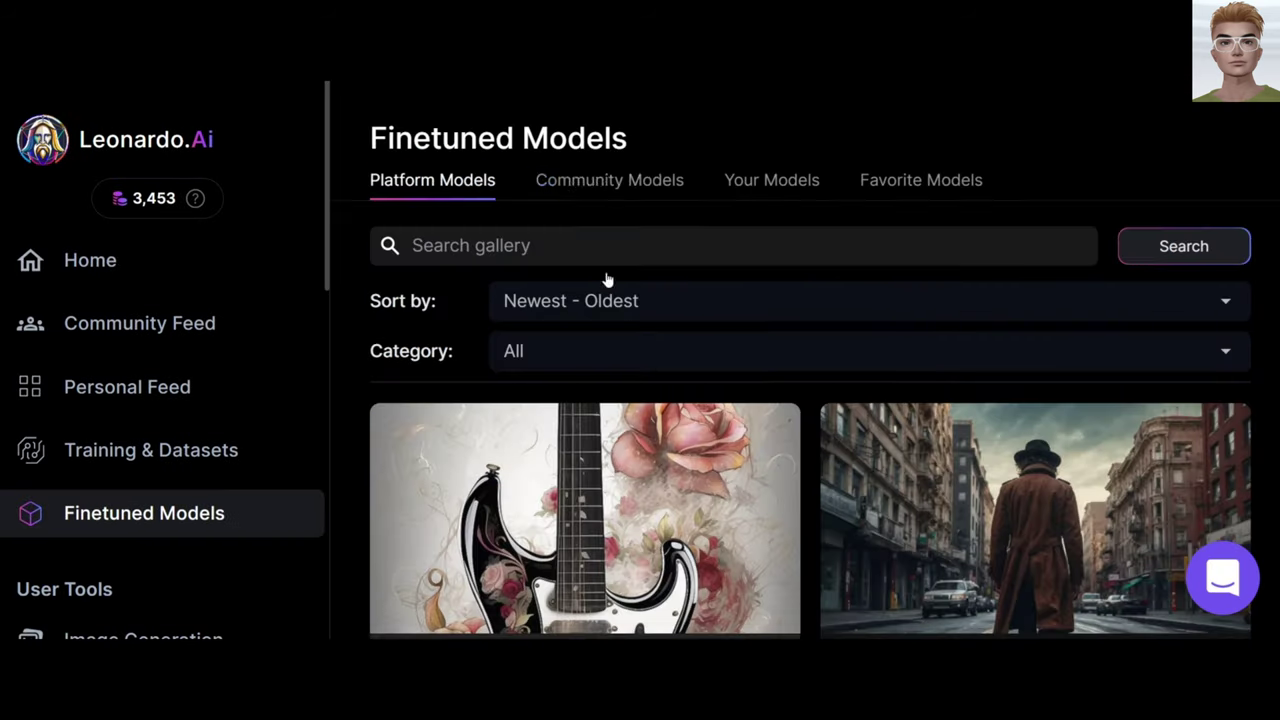
click(577, 180)
scroll(1122, 398, down, 2)
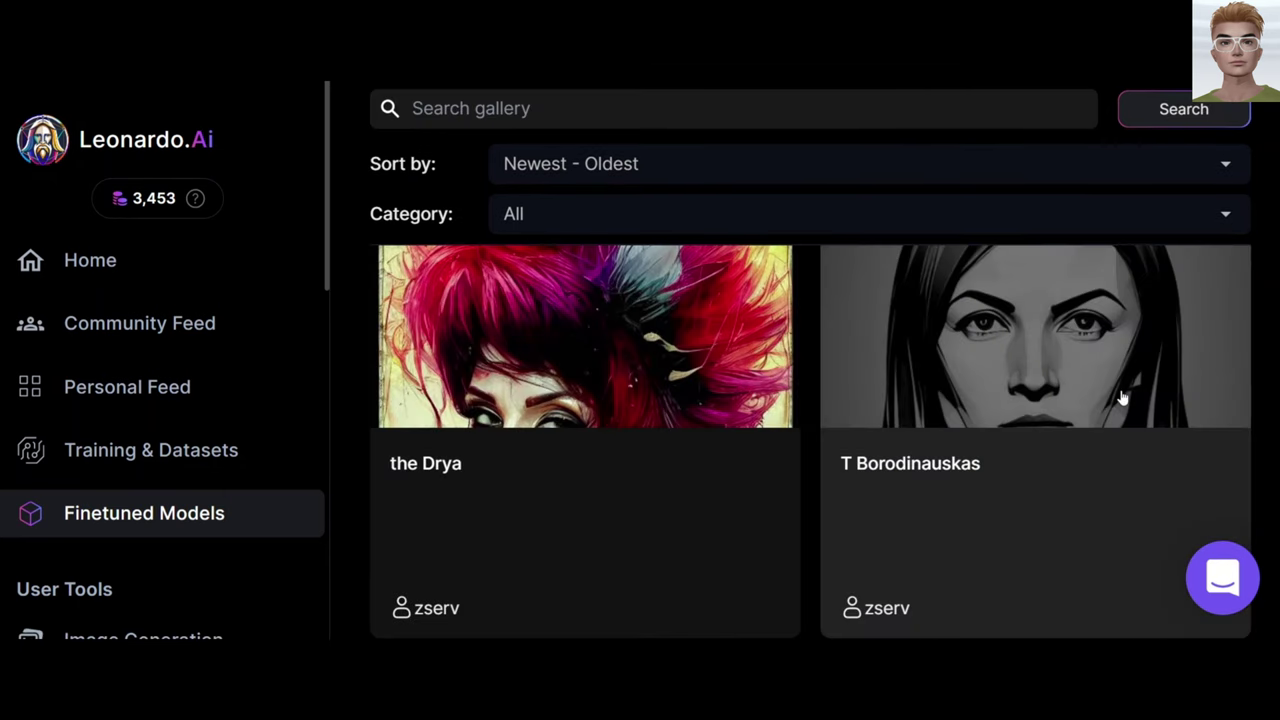
scroll(1060, 411, down, 2)
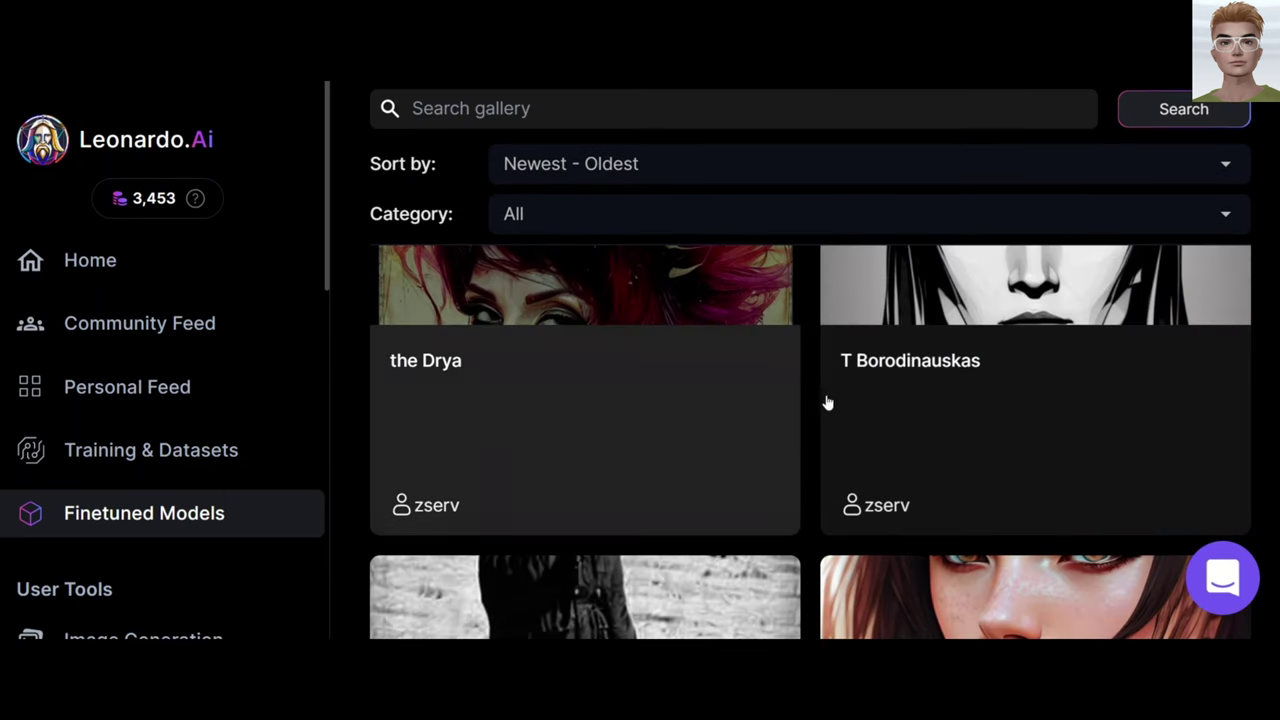
scroll(875, 402, down, 1)
scroll(921, 403, down, 6)
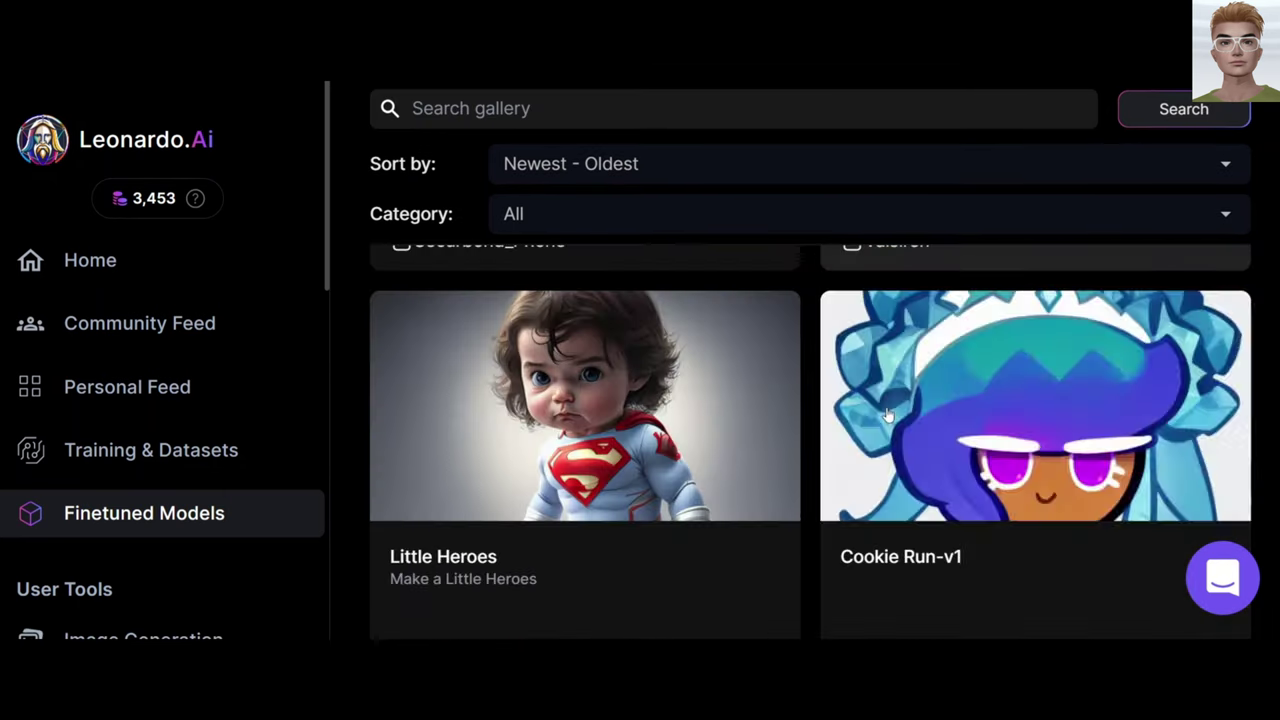
click(75, 461)
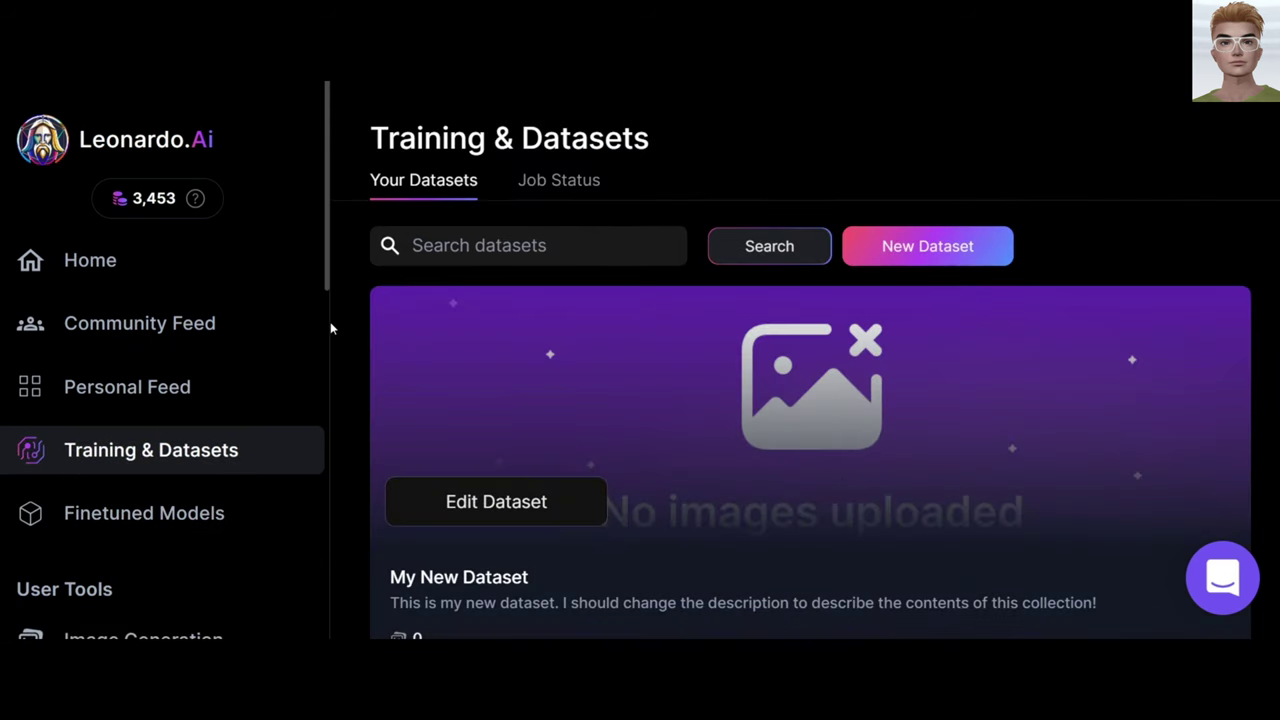
drag(370, 142, 756, 137)
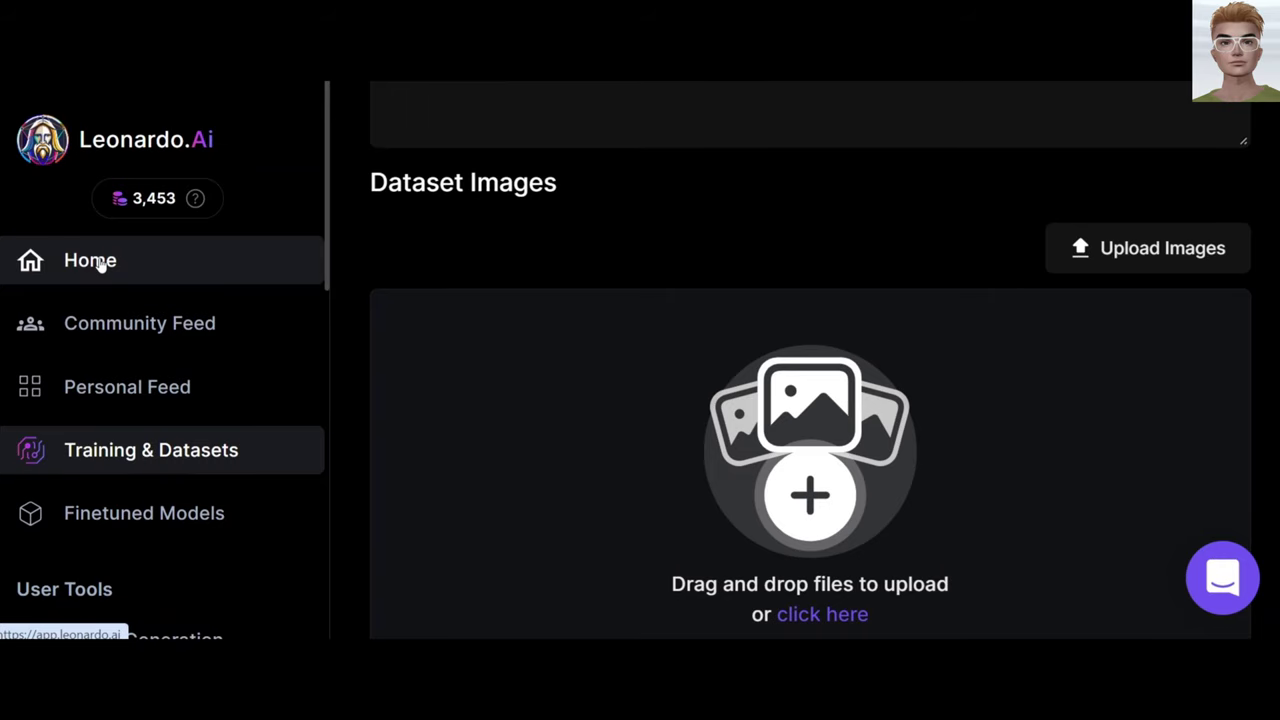
- Start a new image generation with Alchemy turned off
click(100, 263)
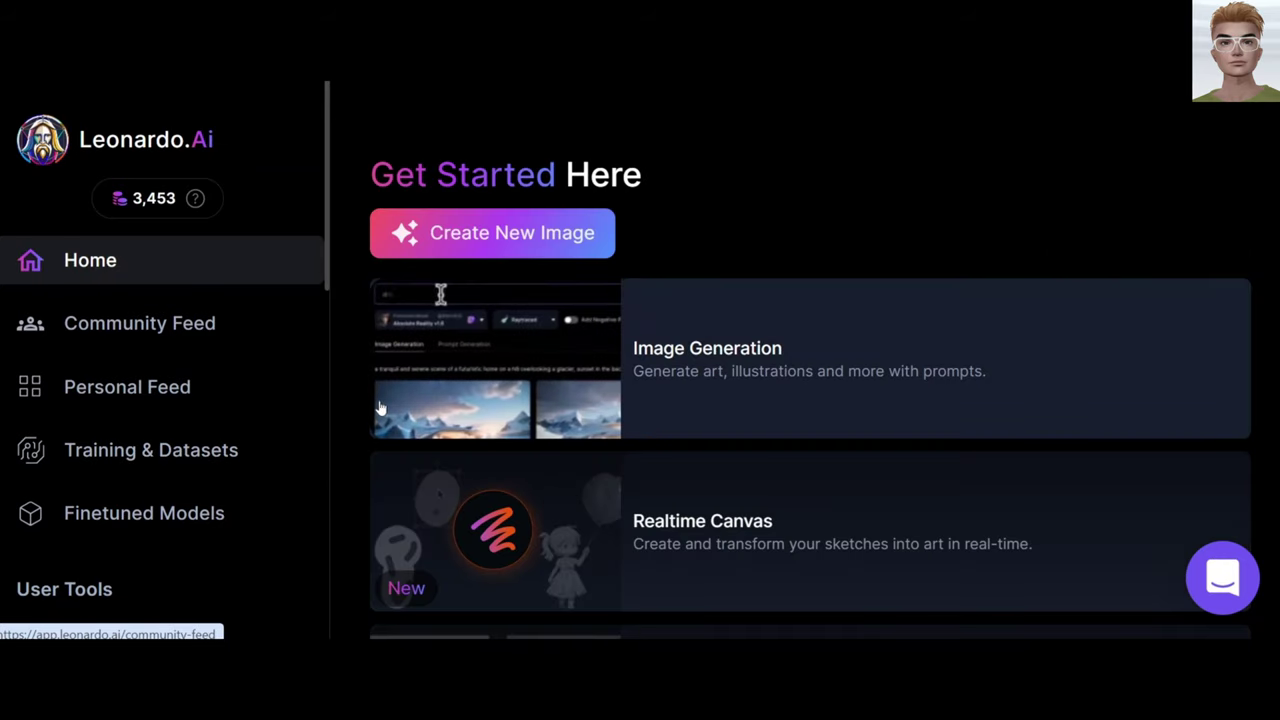
click(471, 240)
click(287, 537)
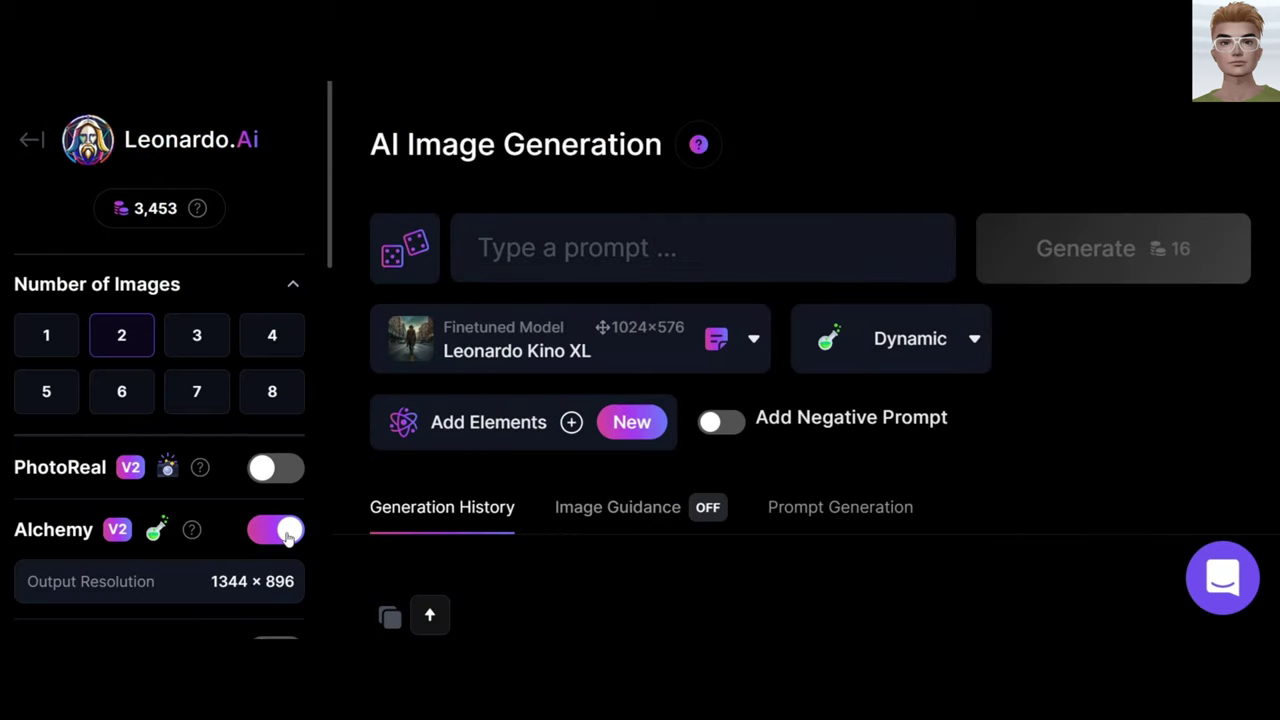
click(287, 537)
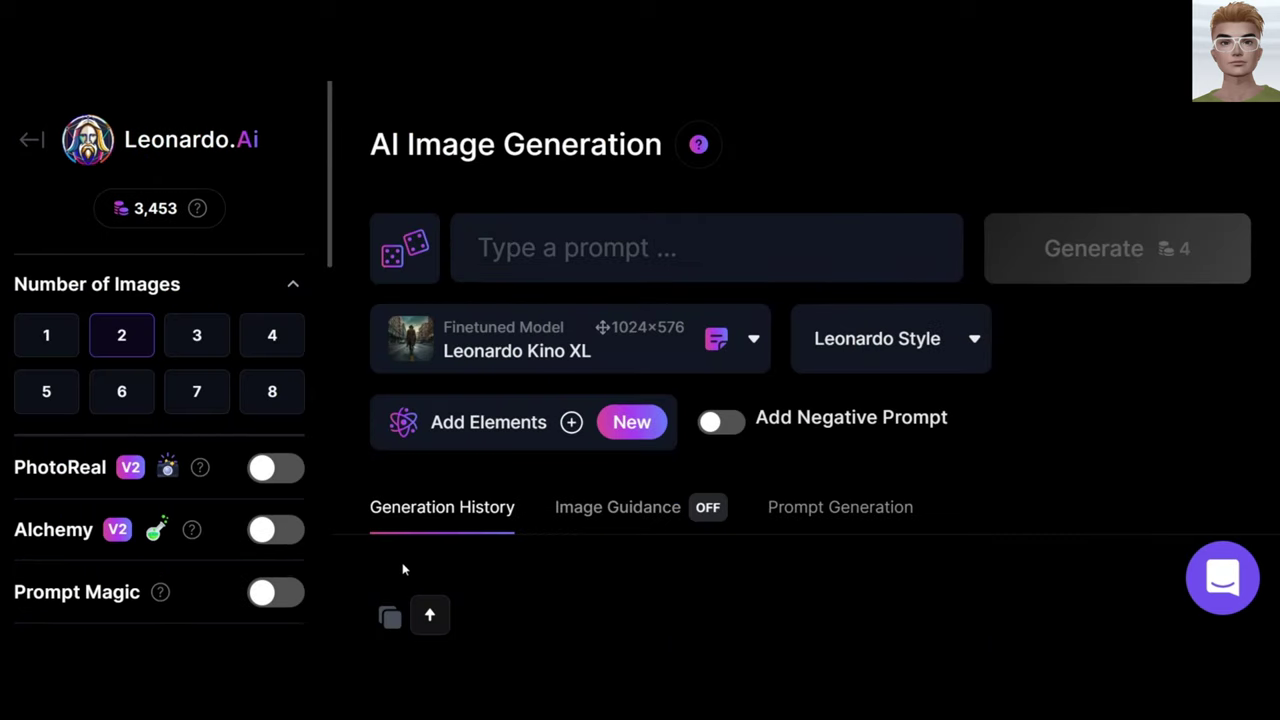
- Choose the 3D Animation Style model and keep the Leonardo Style preset
click(753, 338)
scroll(451, 486, down, 1)
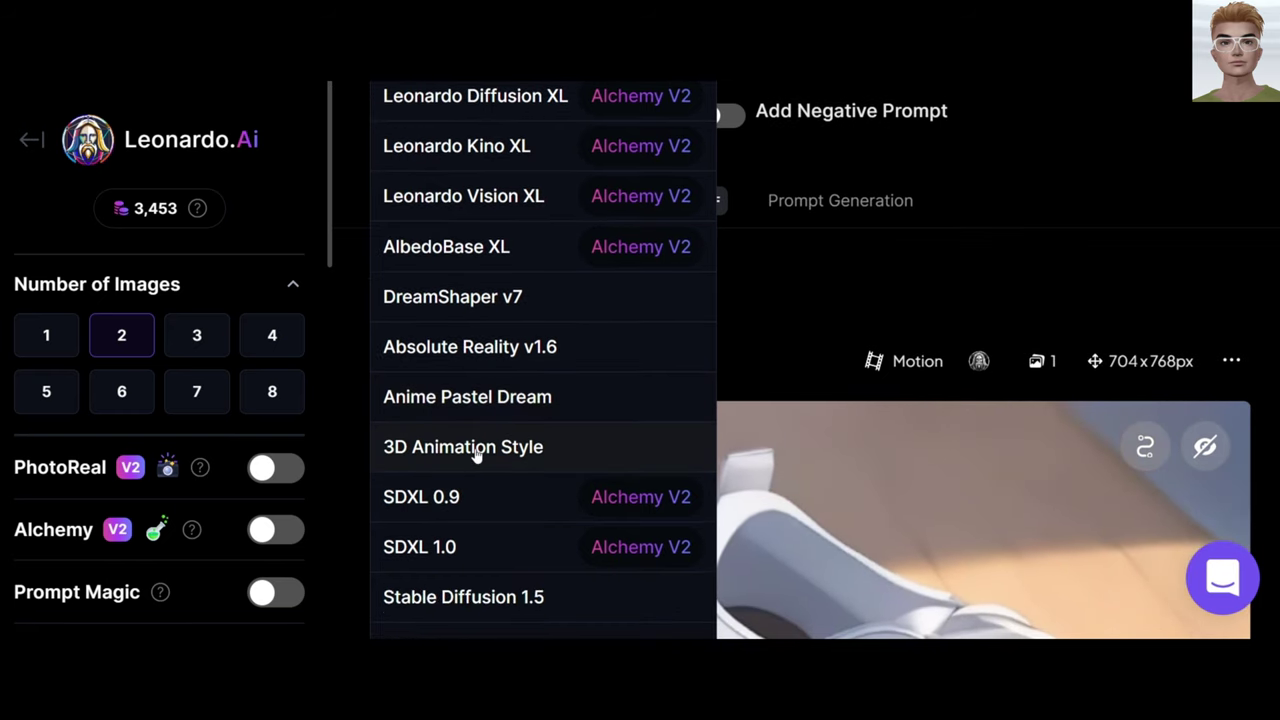
click(476, 455)
click(880, 238)
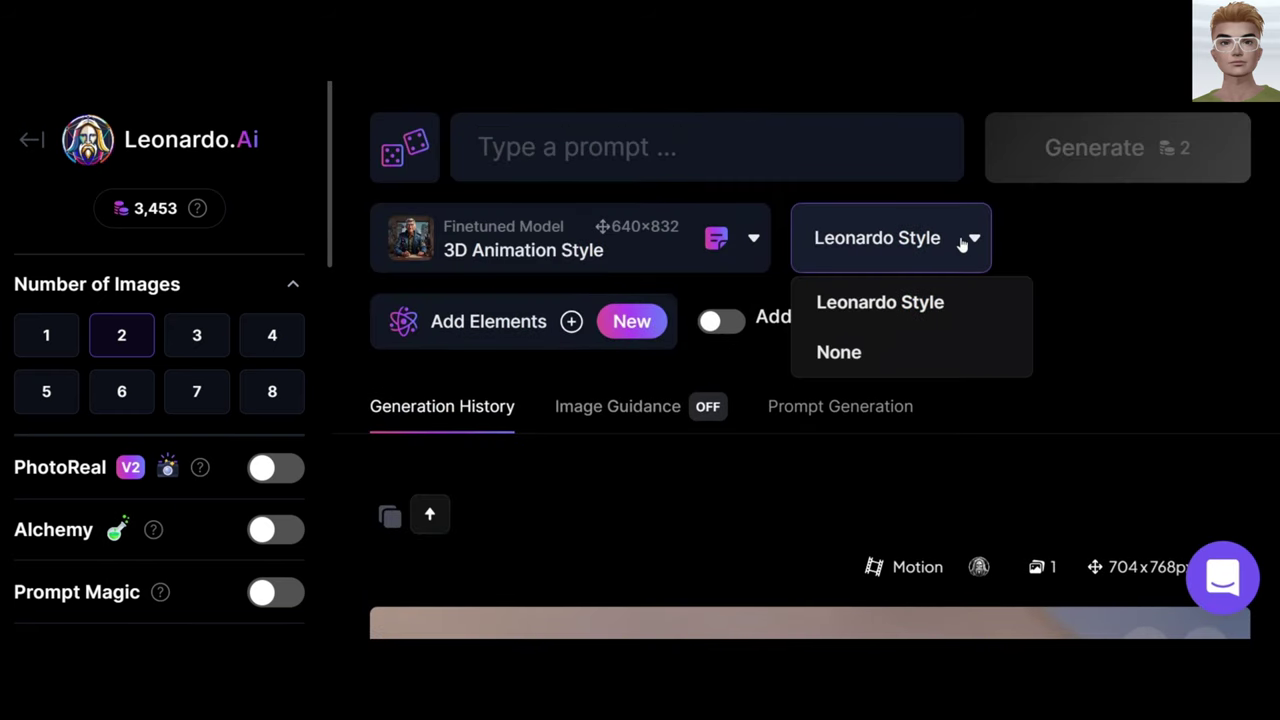
click(880, 304)
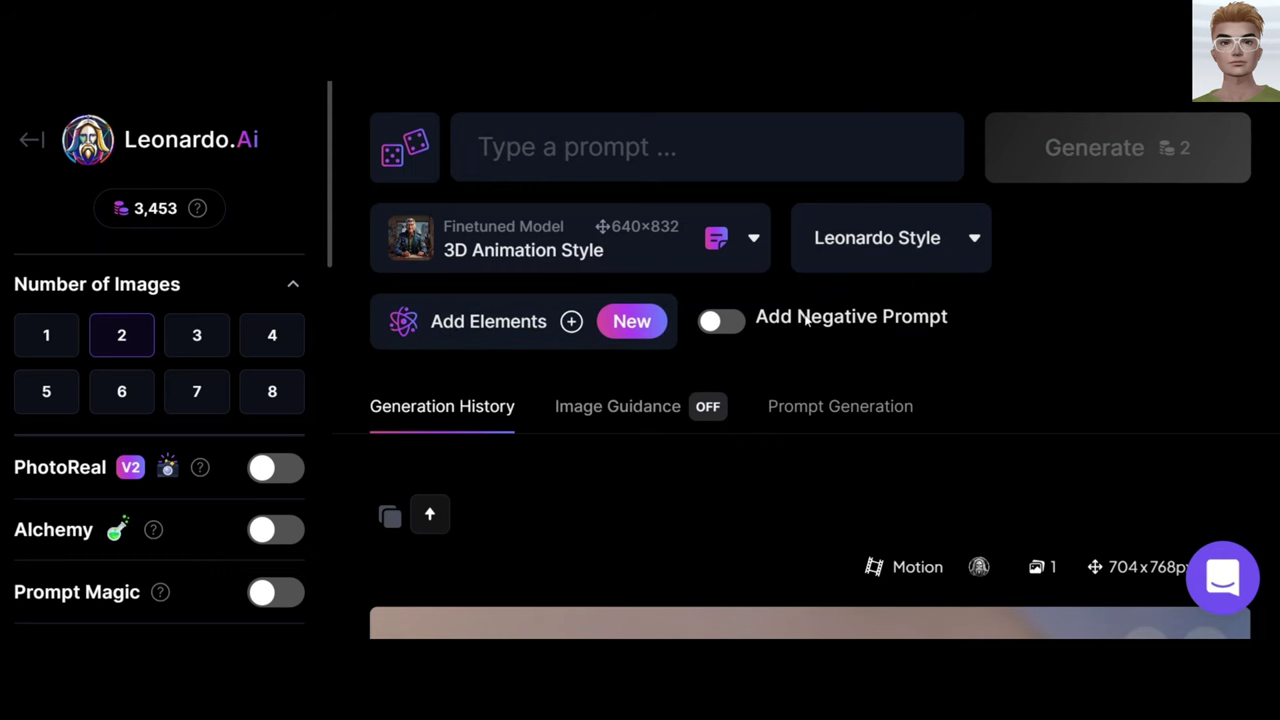
- Enter the prompt 'an animated pixar character' and generate
scroll(805, 316, up, 2)
click(835, 251)
text(an animated pixar character.)
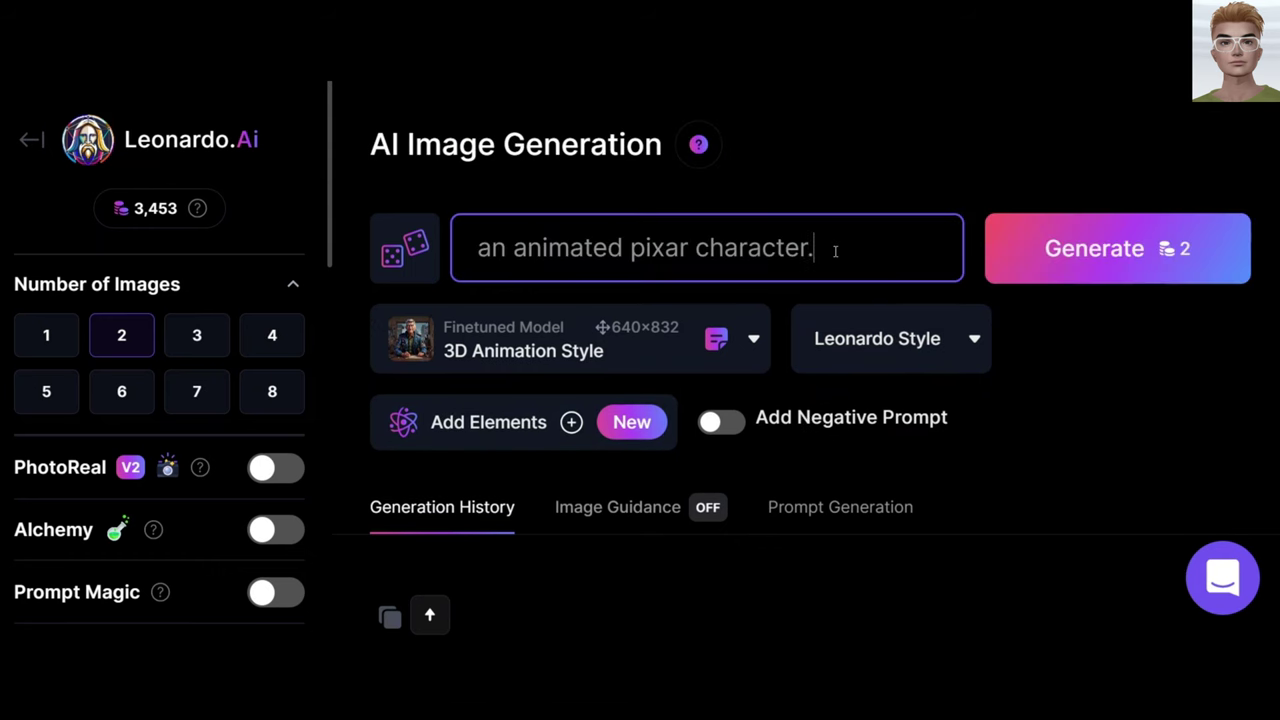
scroll(1000, 170, down, 1)
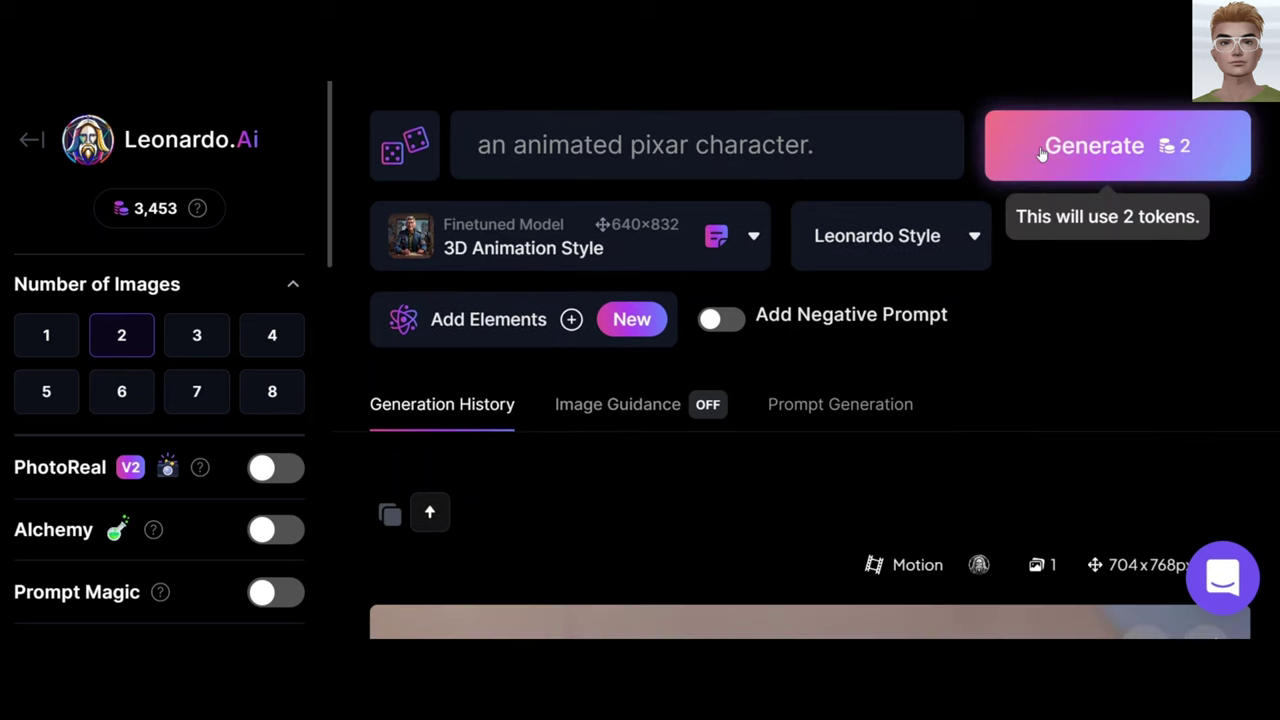
click(1052, 142)
- Review the generated Pixar characters and generate another batch from the same prompt
scroll(778, 401, down, 3)
scroll(771, 383, down, 1)
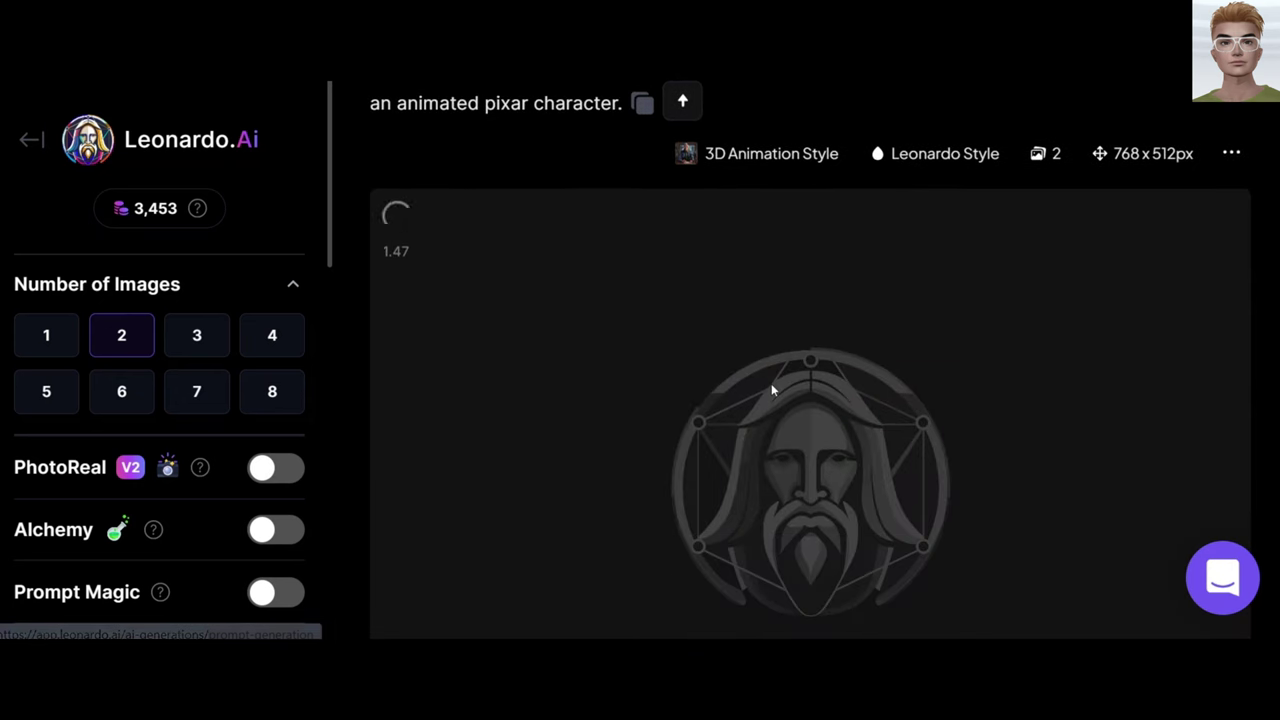
scroll(771, 383, down, 1)
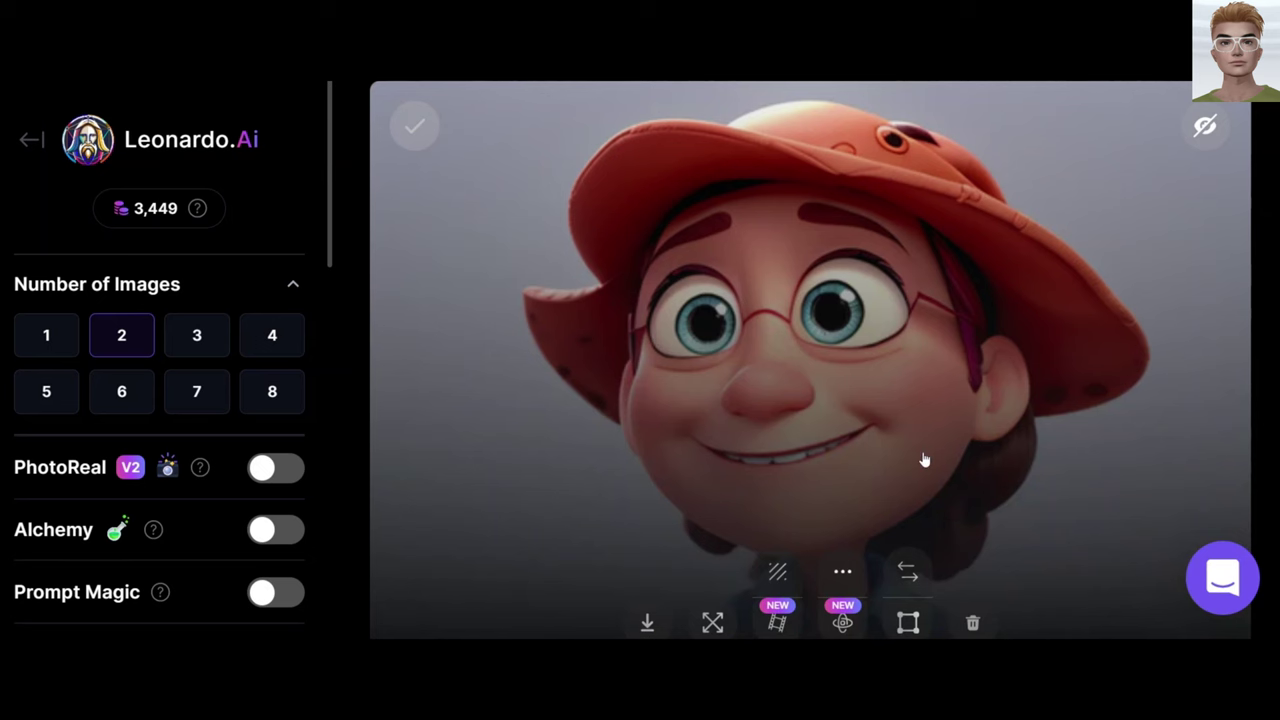
scroll(890, 424, up, 5)
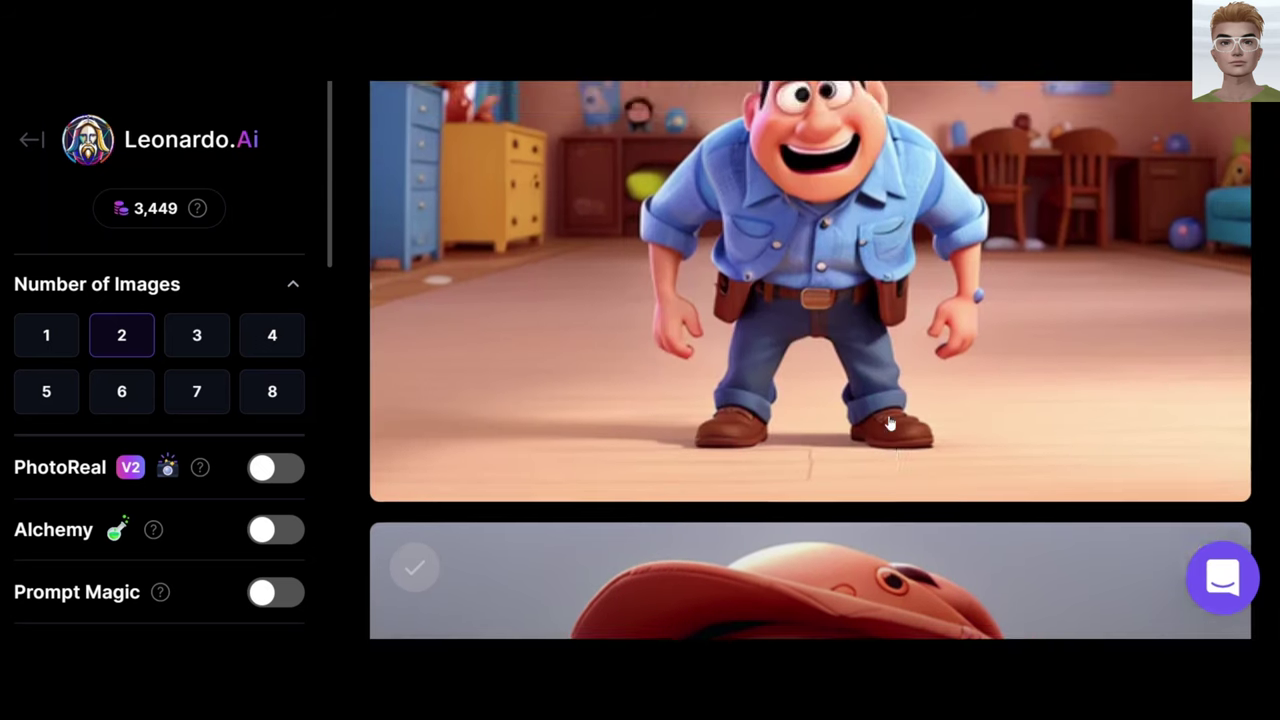
scroll(1062, 508, up, 10)
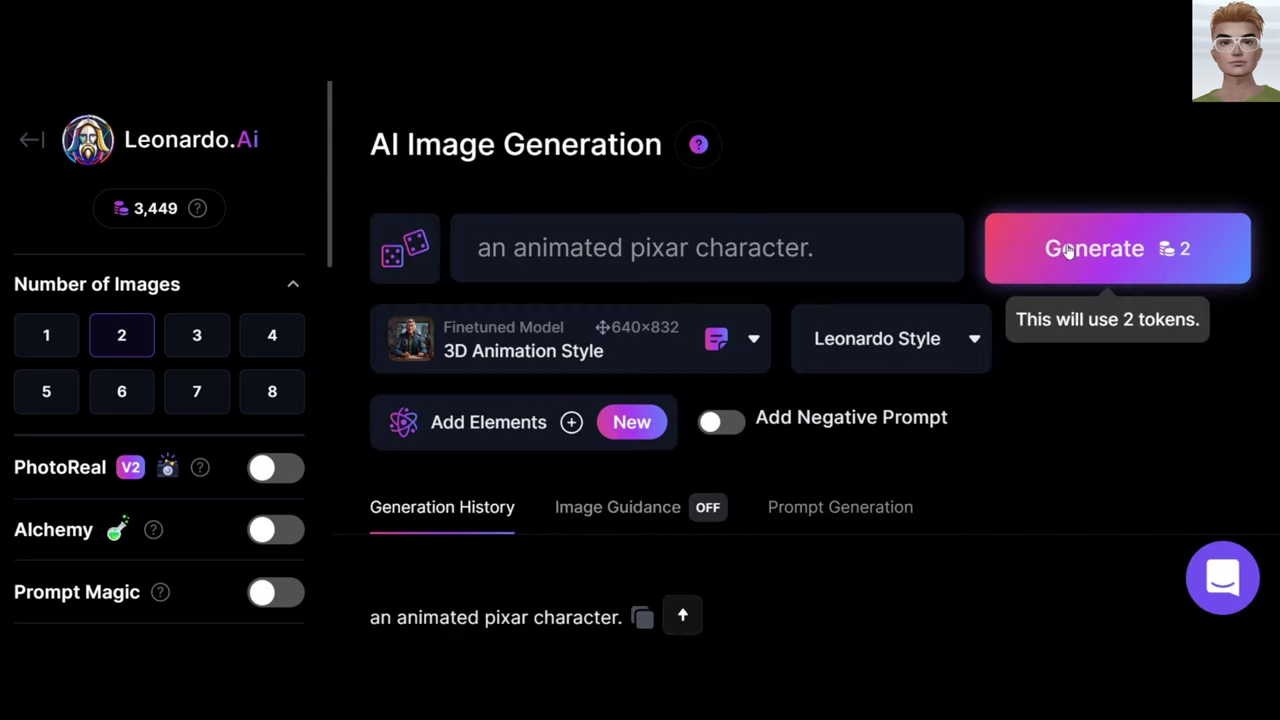
click(1075, 254)
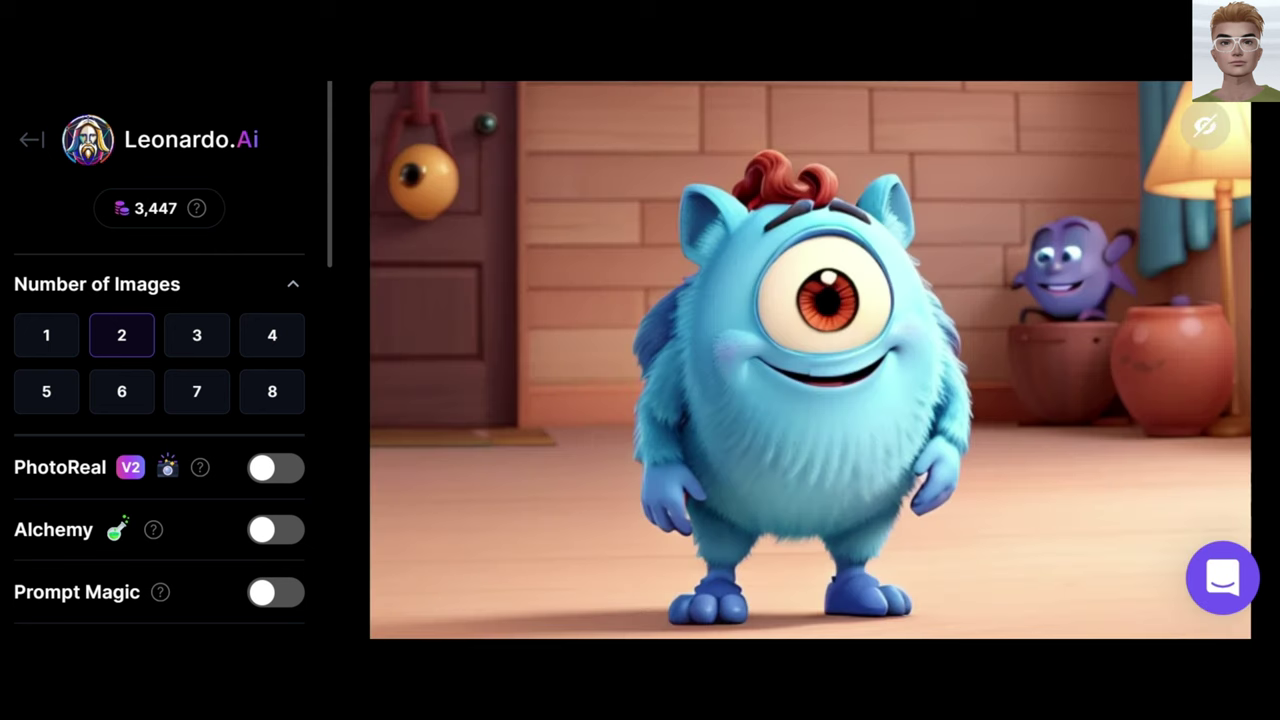
mouse_move(690, 464)
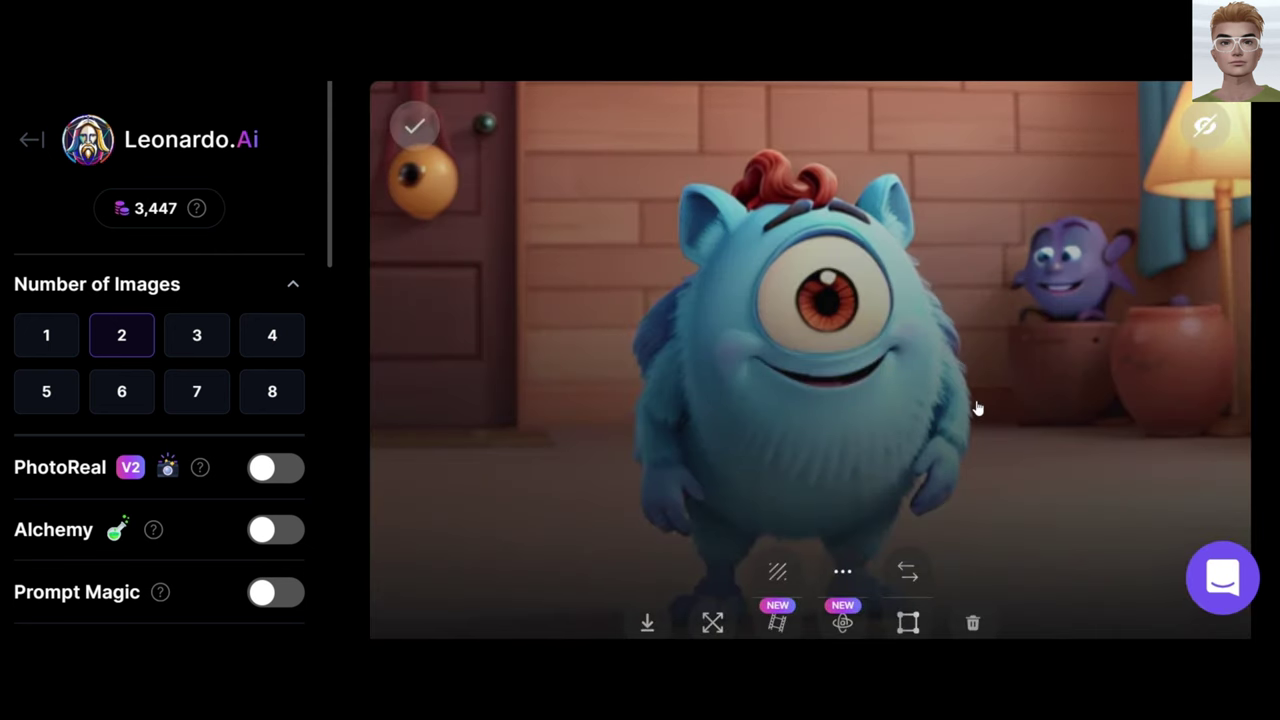
scroll(978, 408, up, 5)
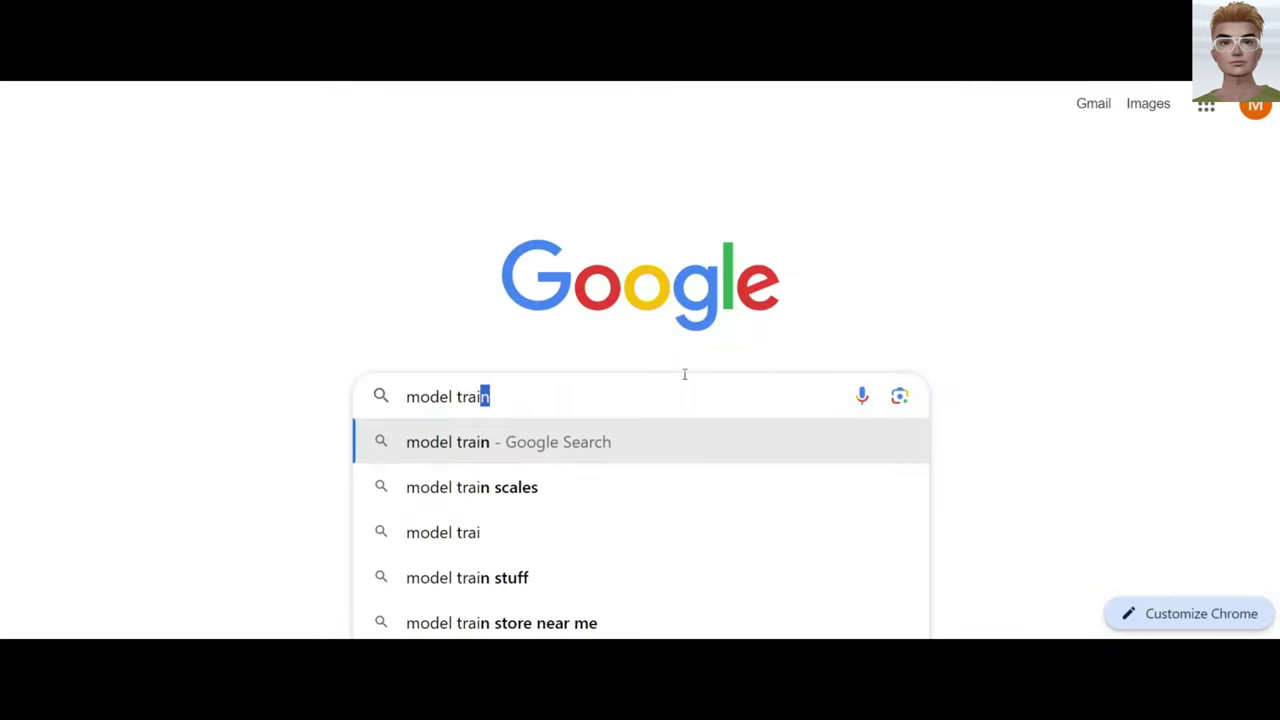
- Open the finetuning guide in a new tab and read its 8-15 training images advice
text(ning leonardo ai)
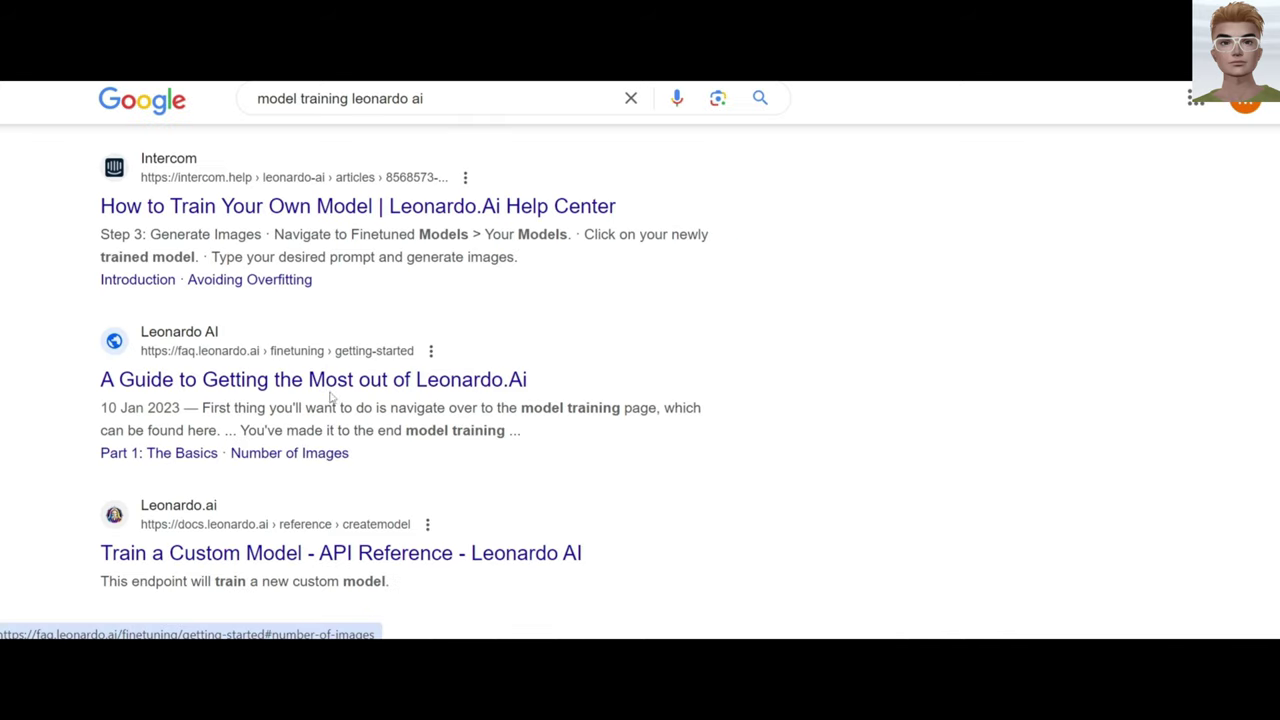
right_click(330, 378)
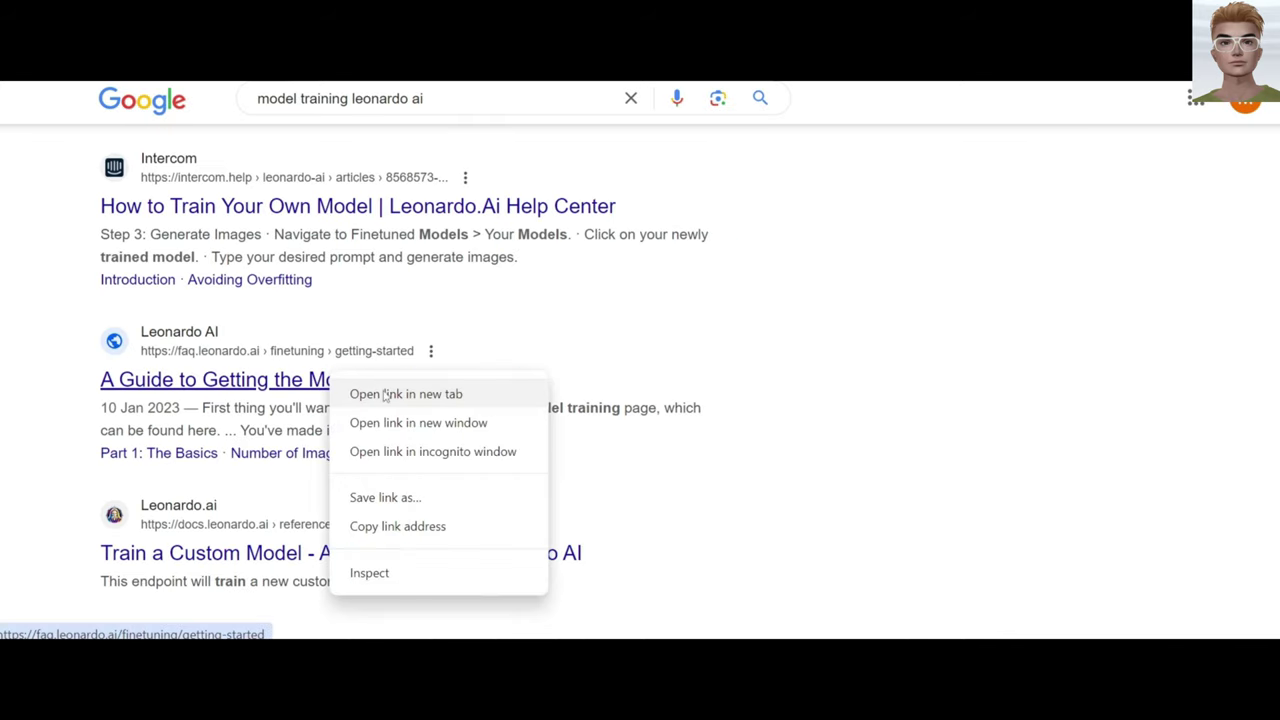
click(430, 393)
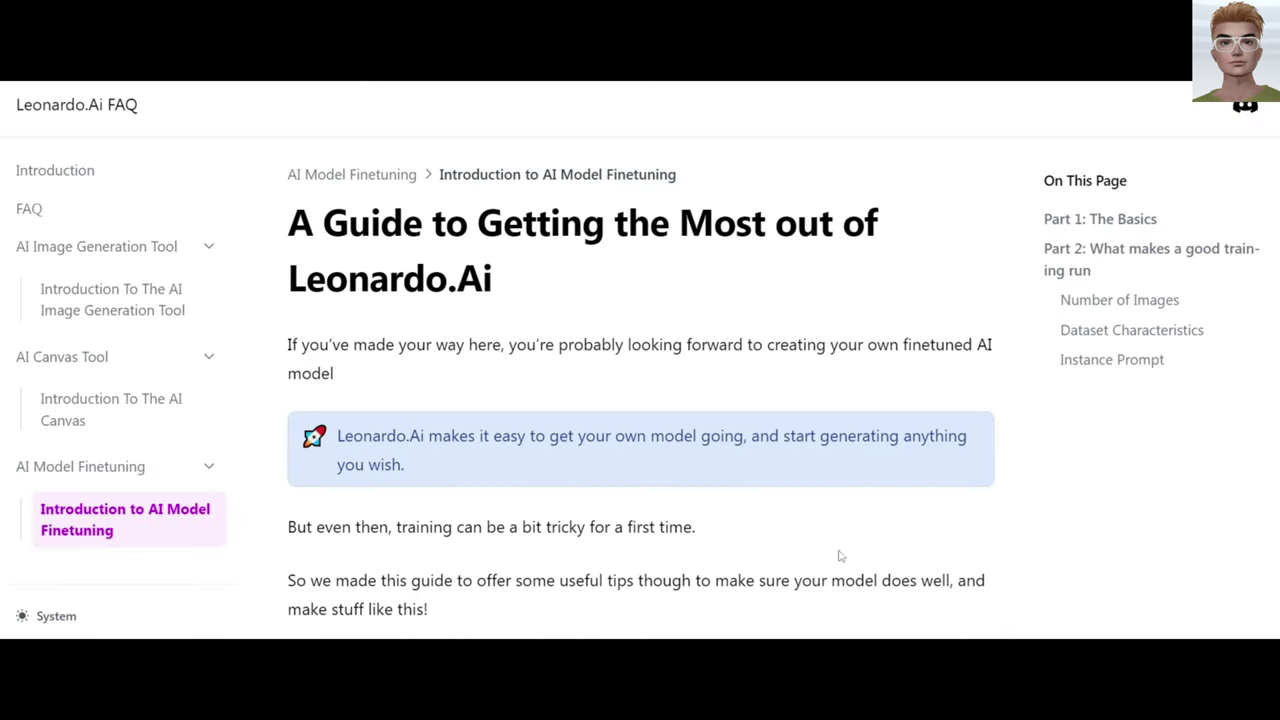
scroll(589, 366, down, 3)
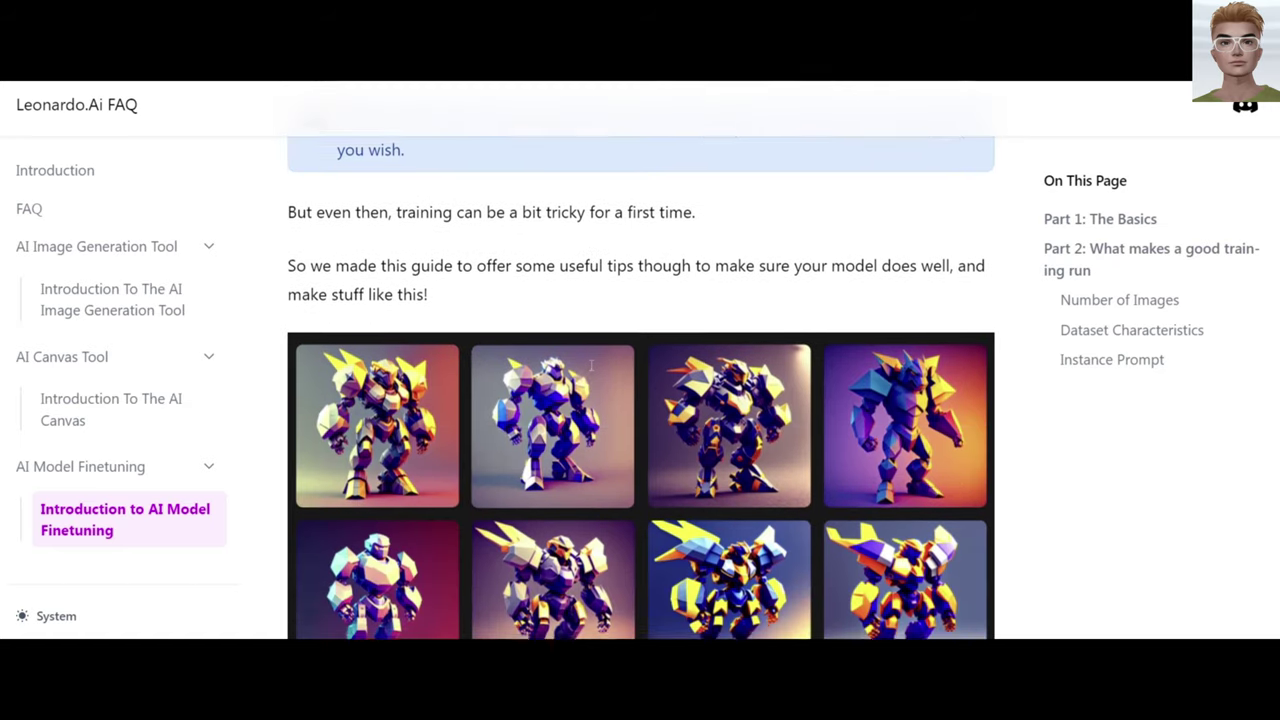
scroll(591, 367, down, 8)
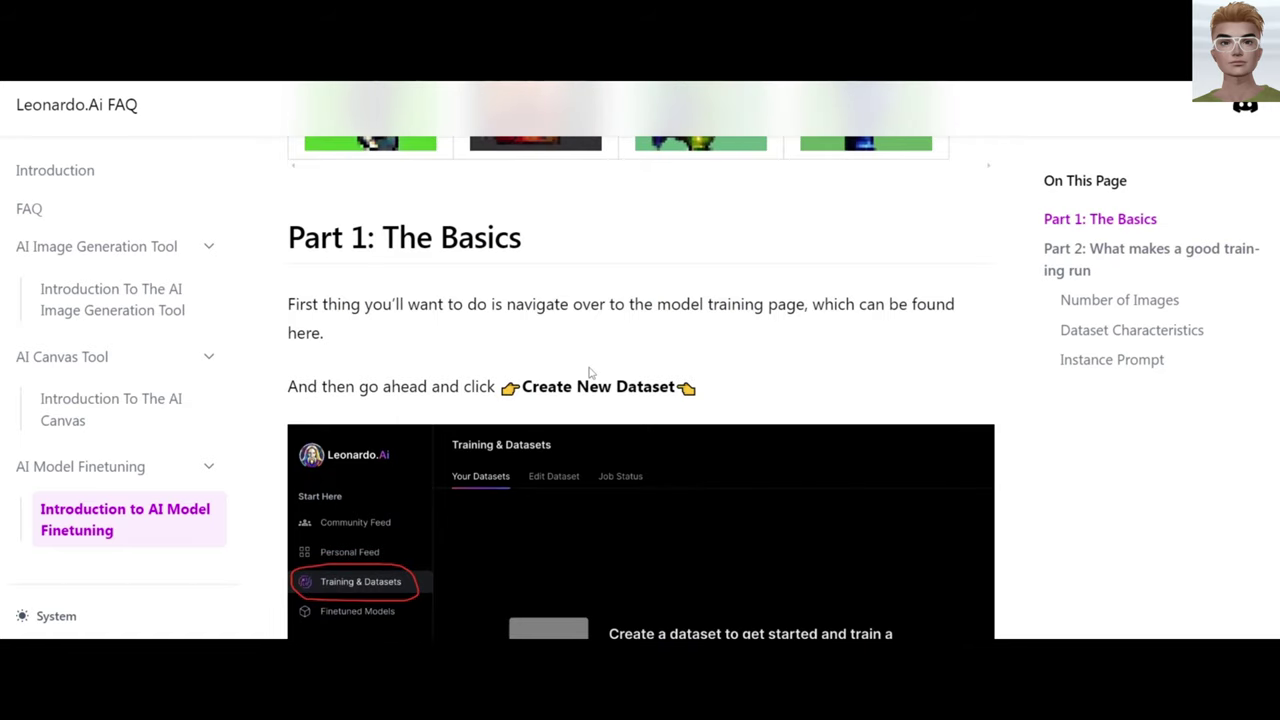
scroll(590, 370, up, 1)
scroll(600, 360, down, 10)
drag(874, 229, 280, 237)
scroll(917, 389, down, 1)
drag(337, 378, 650, 380)
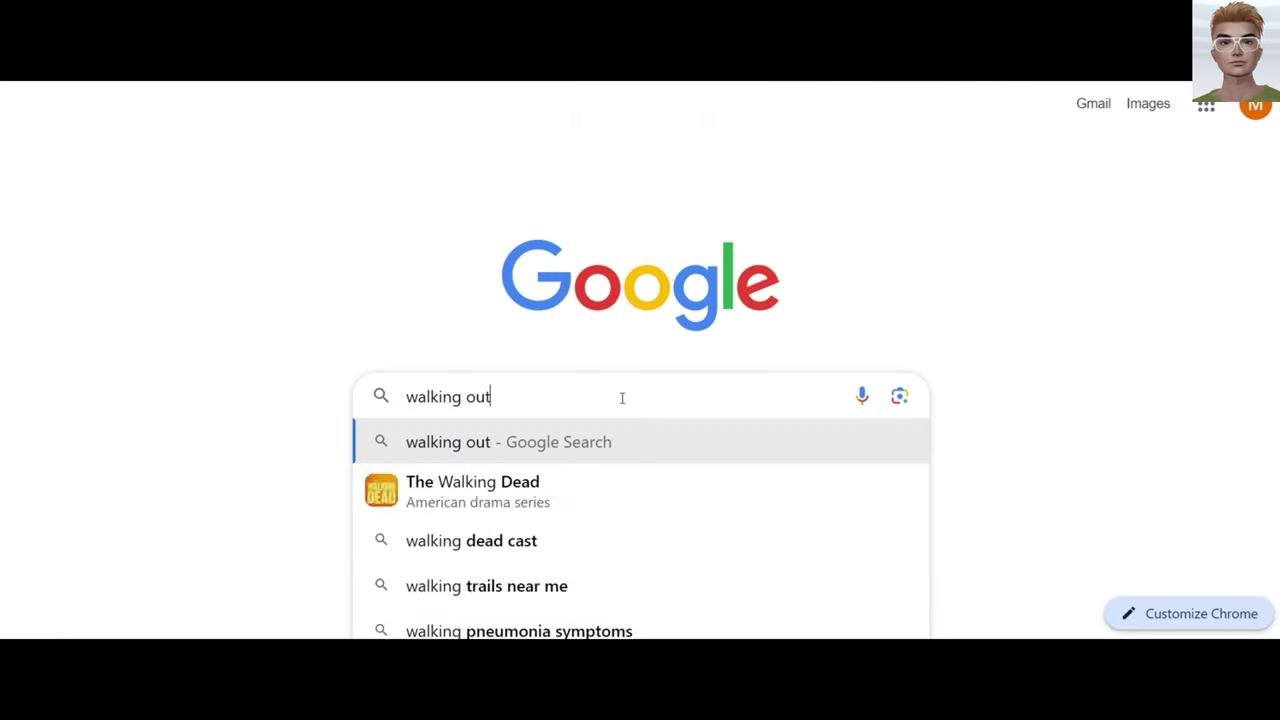
- Search Google Images for 'walking outside' and view a walking photo
text(side)
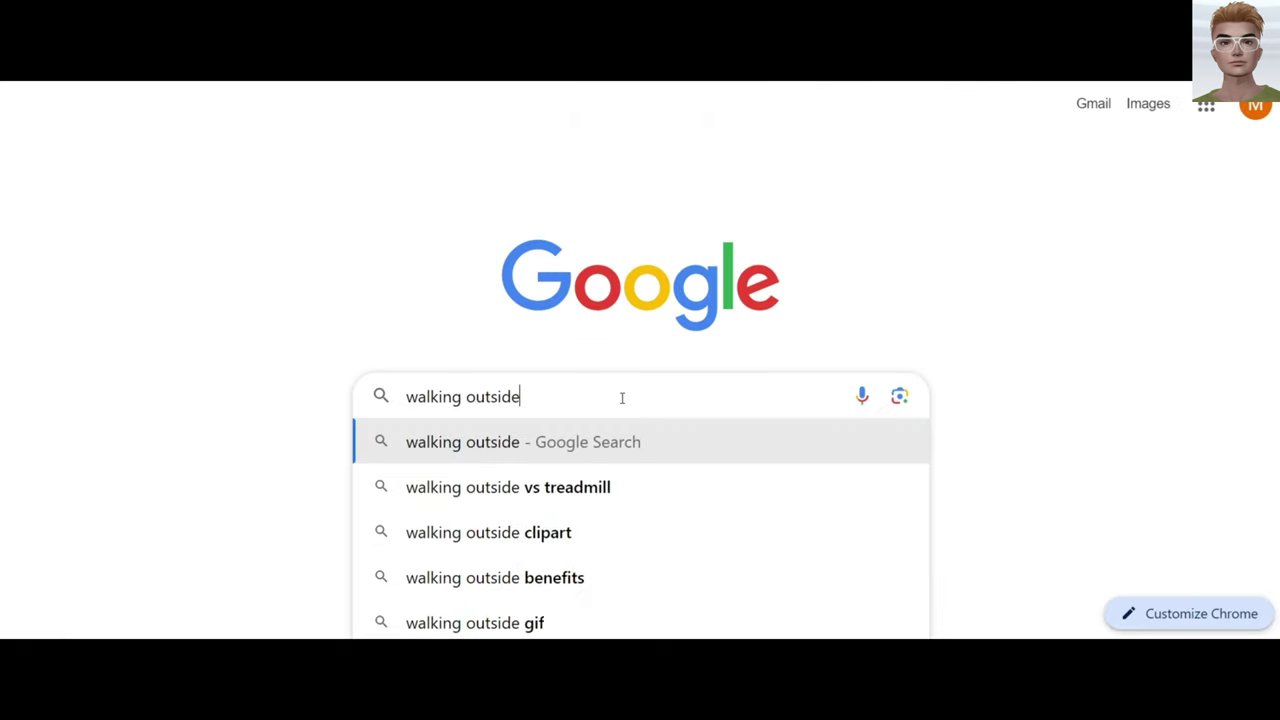
key(Return)
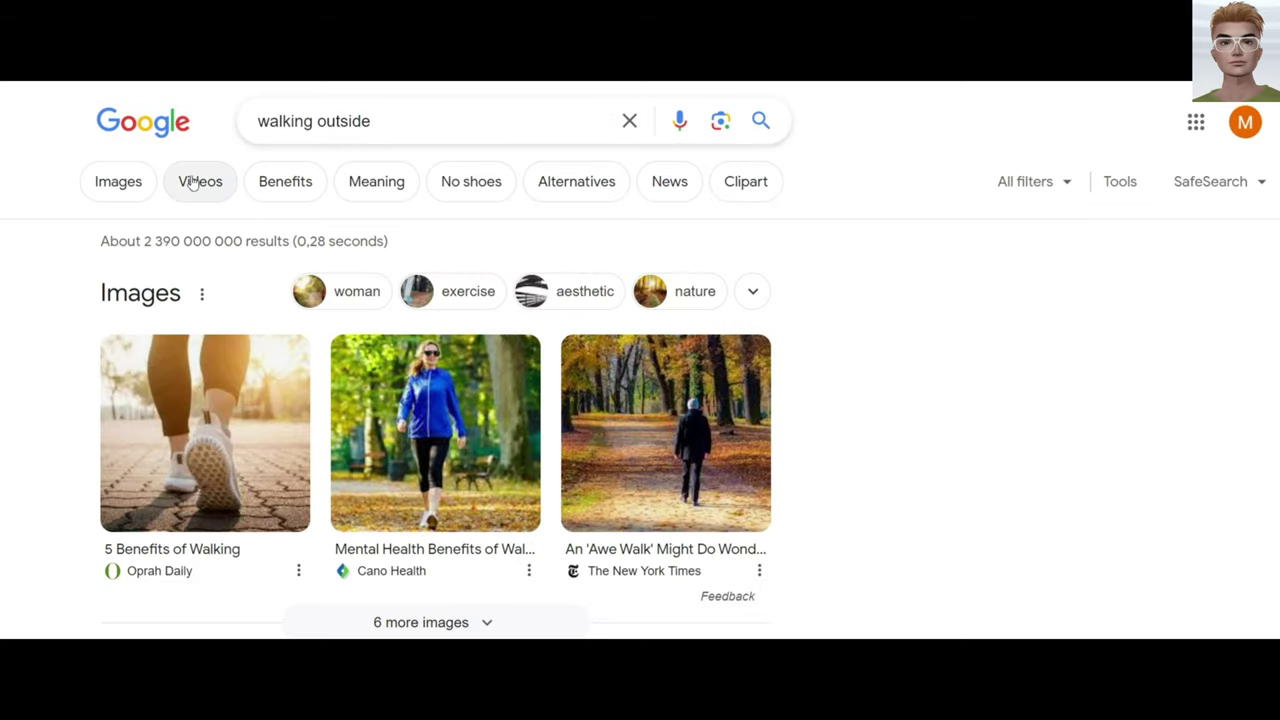
click(140, 181)
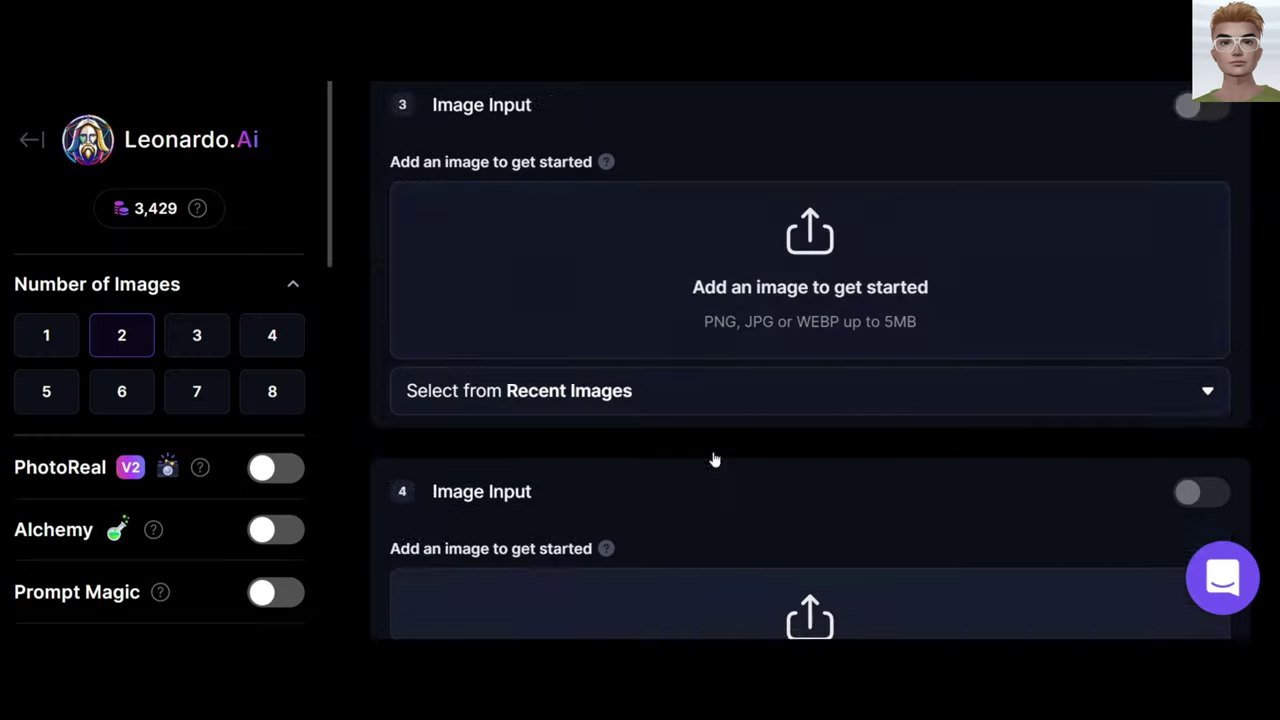
- Add the walking photo as Image Guidance and generate images from it
scroll(711, 457, up, 2)
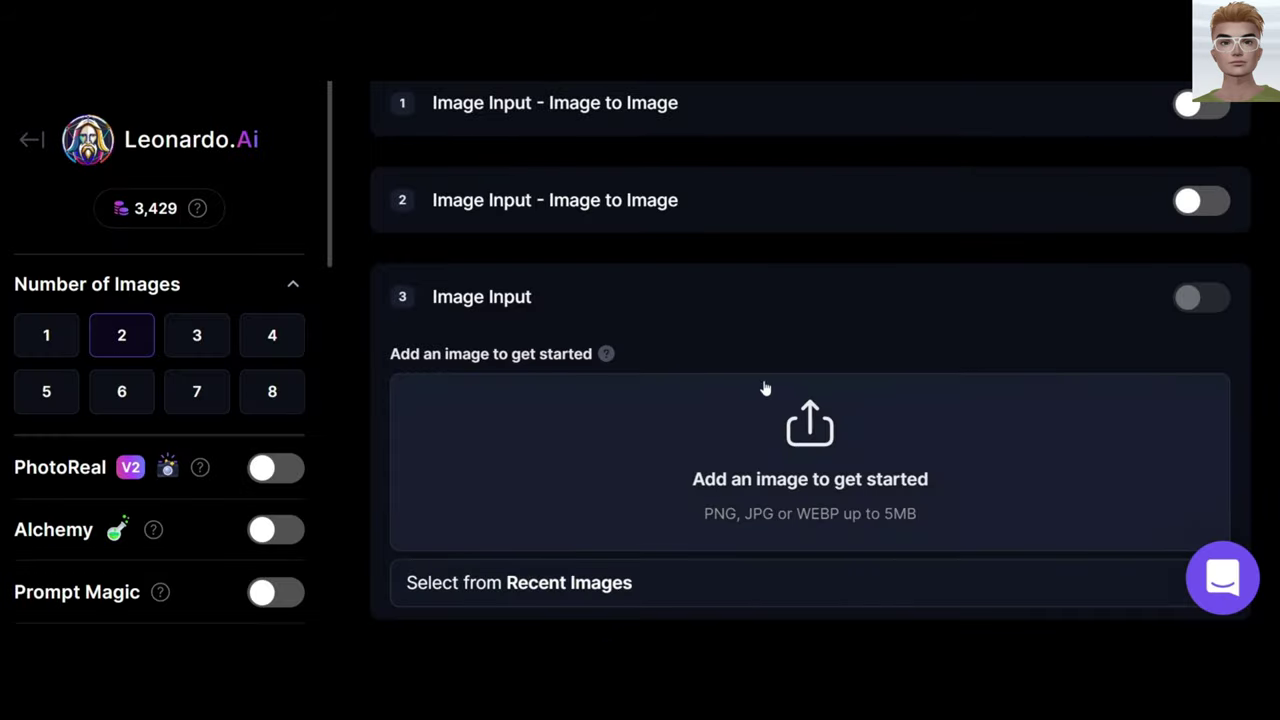
click(803, 440)
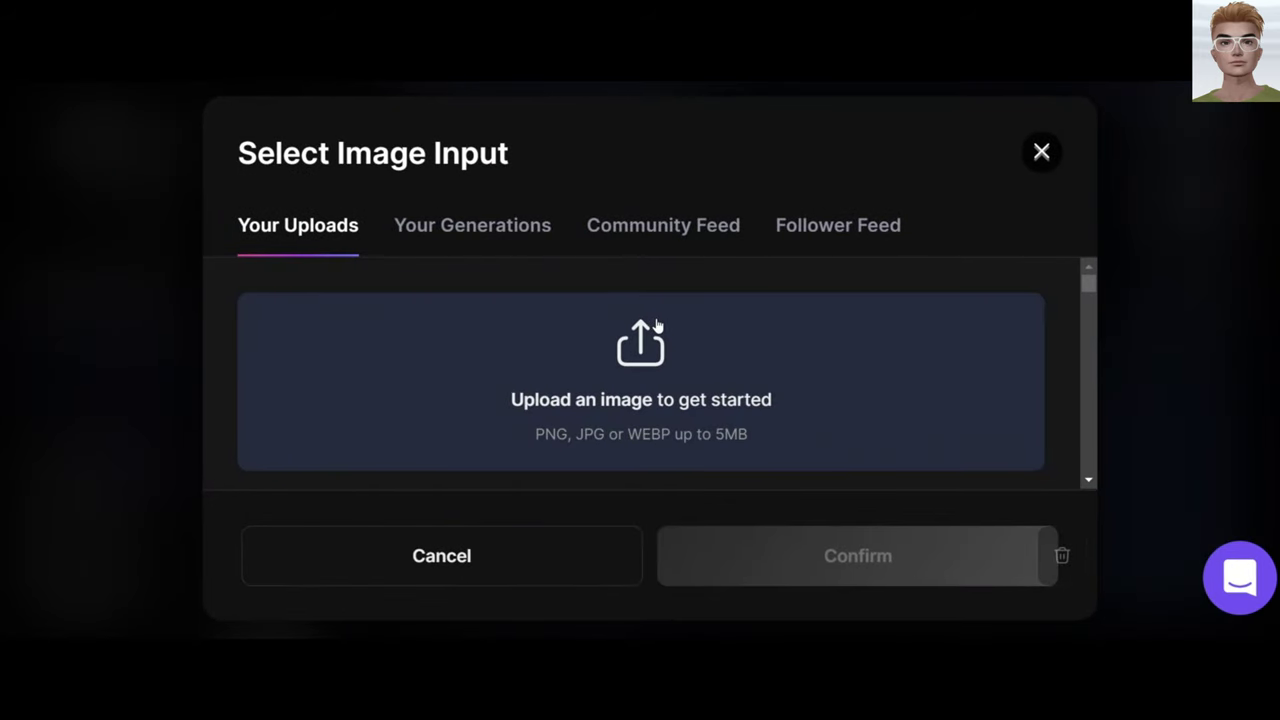
click(657, 326)
click(1127, 489)
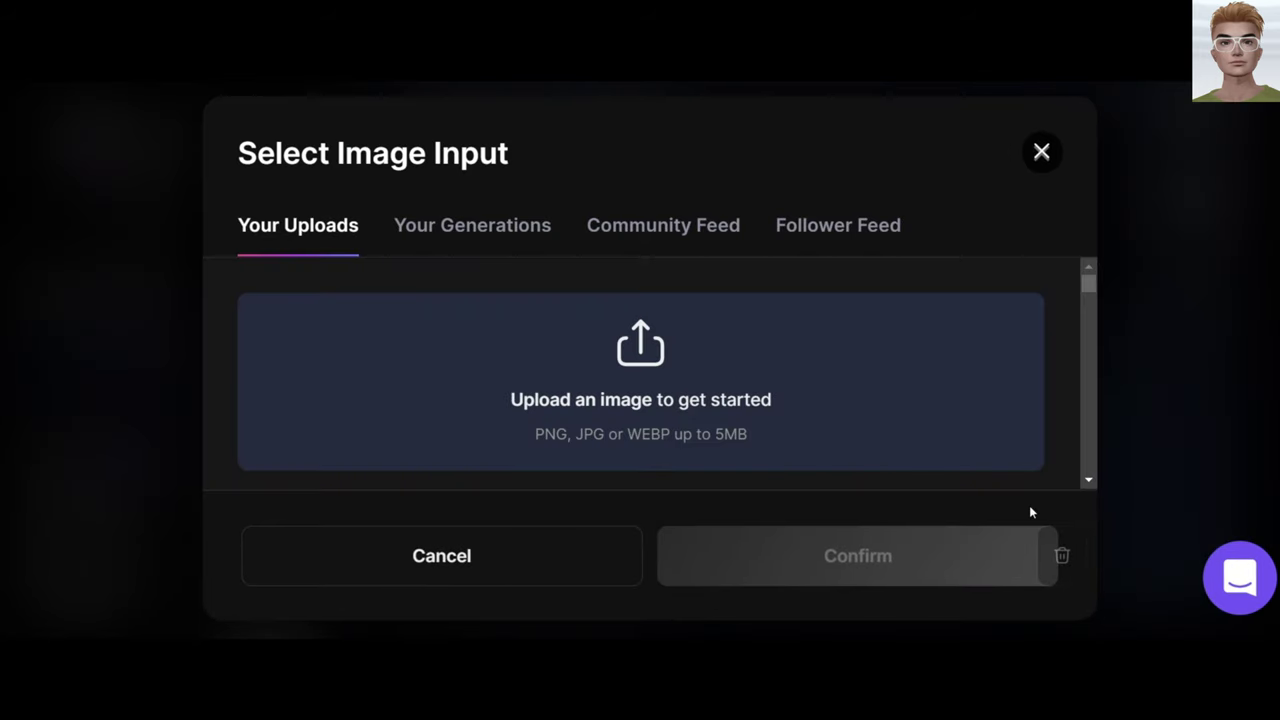
scroll(979, 603, down, 1)
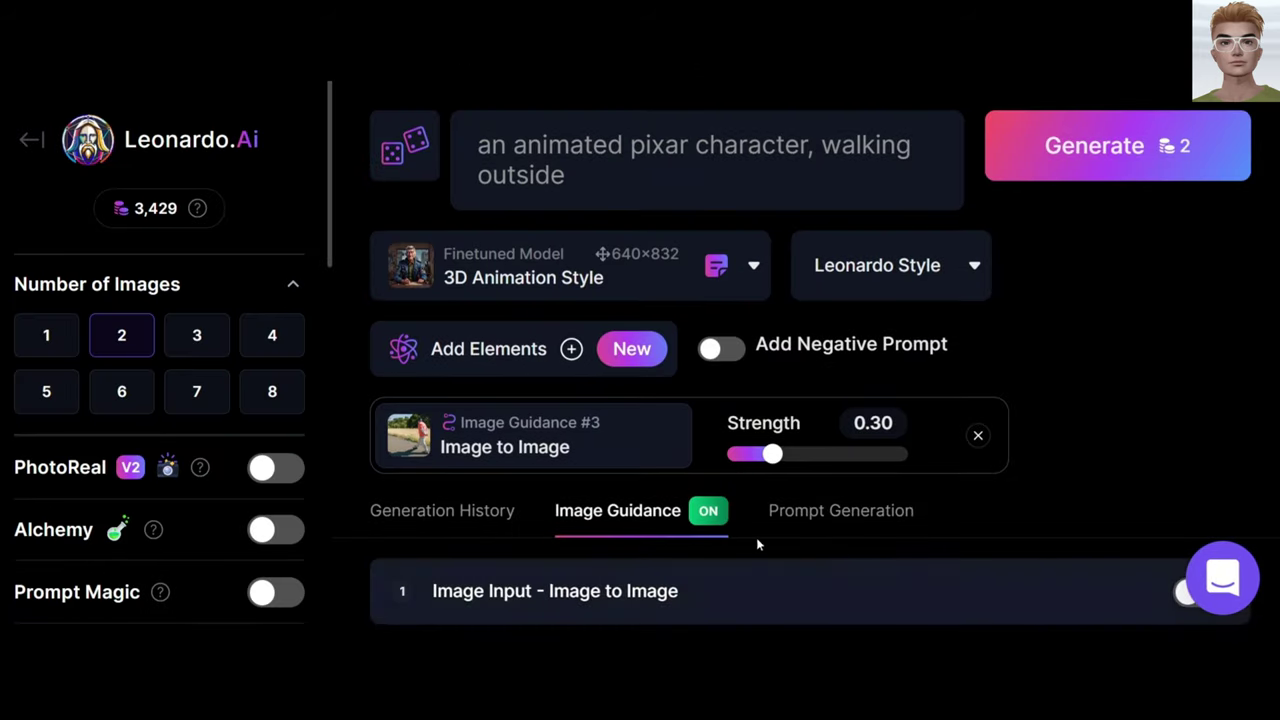
scroll(1002, 540, up, 1)
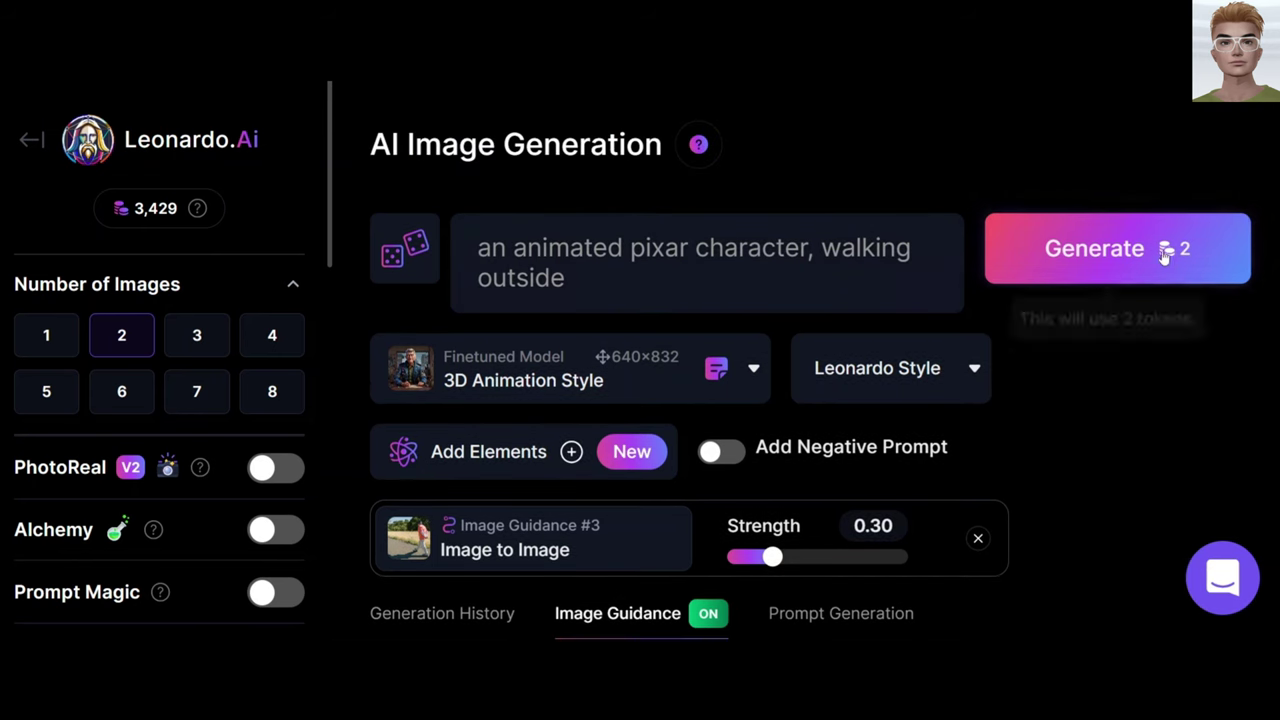
click(1094, 248)
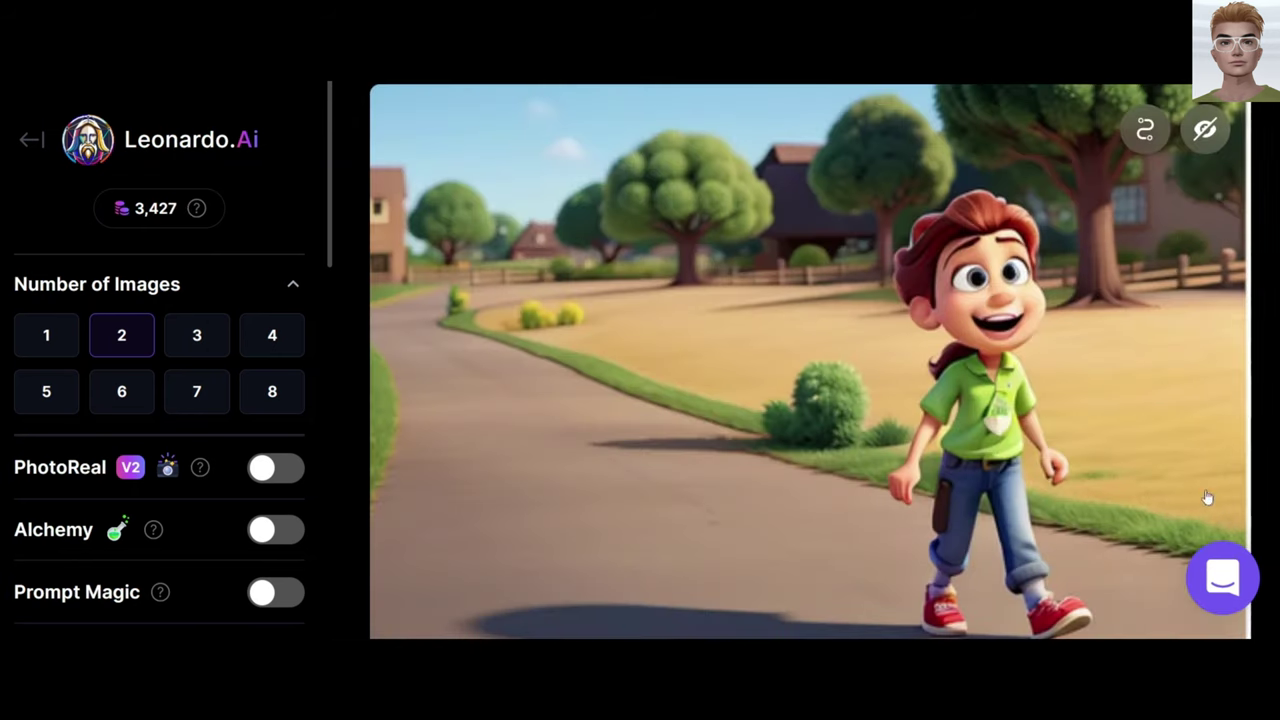
mouse_move(1175, 492)
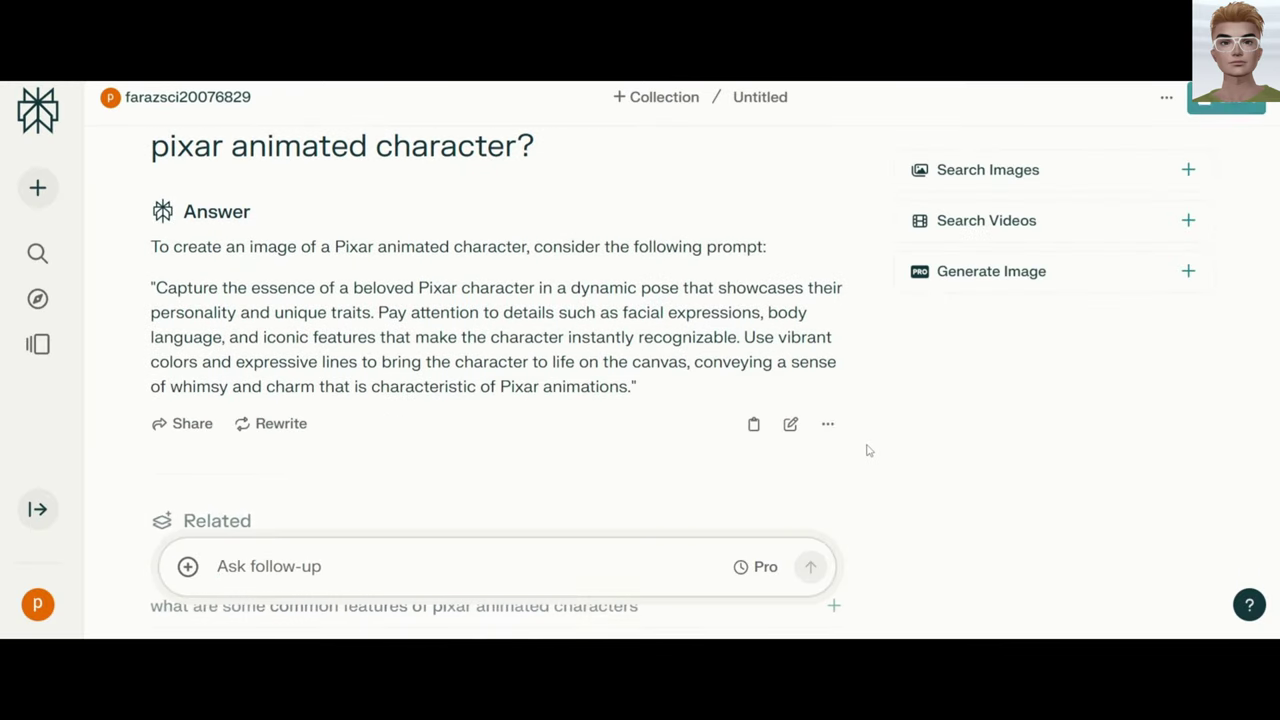
- Copy the Perplexity-suggested Pixar character prompt for the prompt box
drag(660, 386, 148, 287)
key(ctrl+c)
right_click(449, 329)
click(471, 340)
right_click(566, 246)
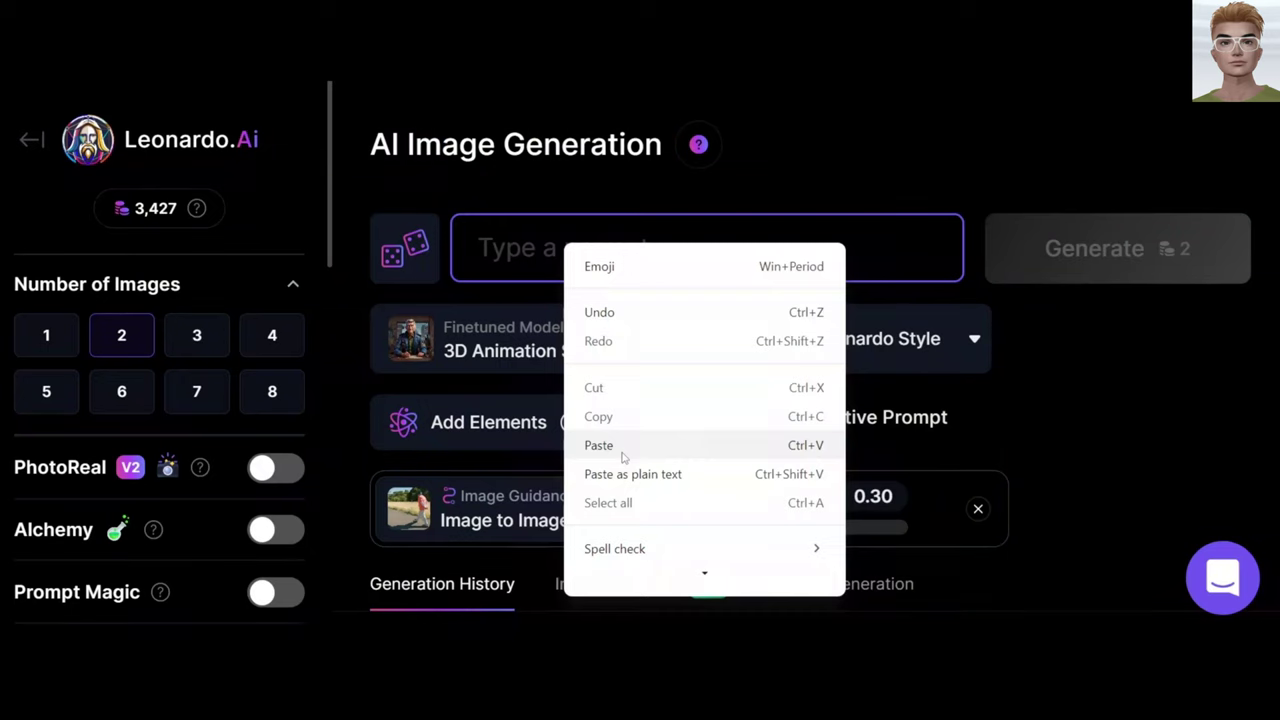
- Paste the 'Capture the essence of a beloved Pixar character' prompt and generate
click(600, 443)
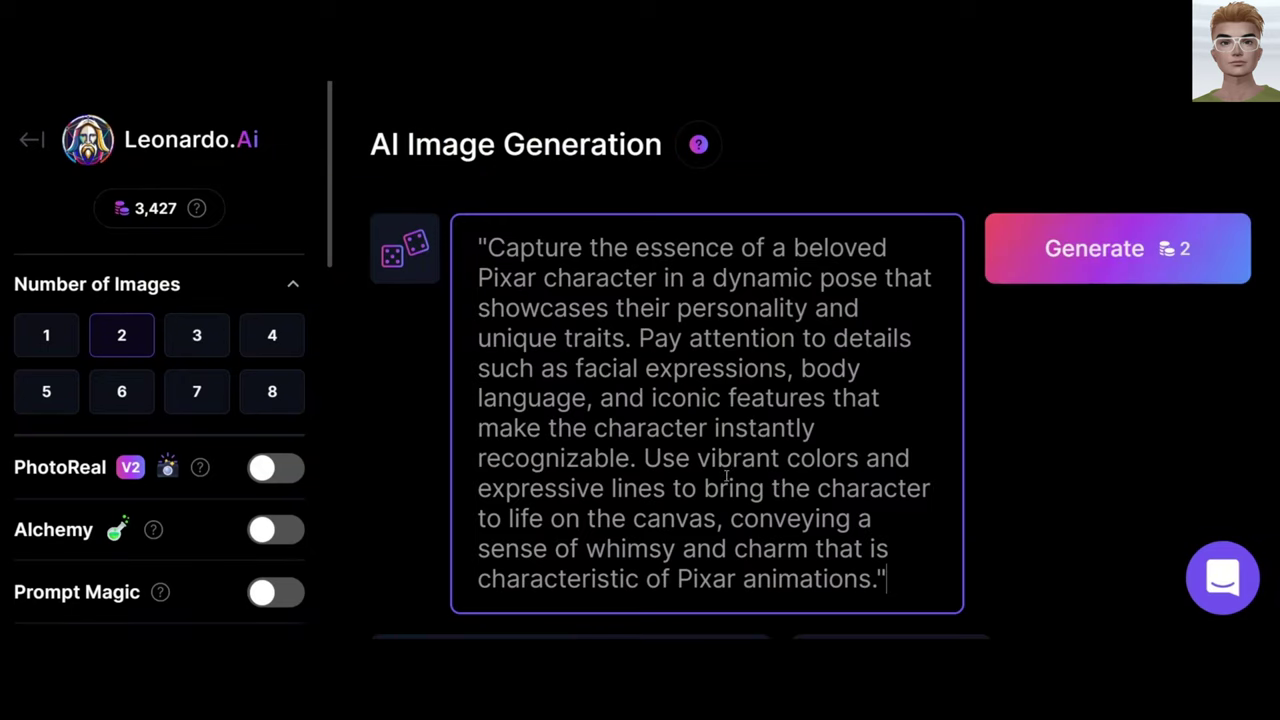
click(1077, 257)
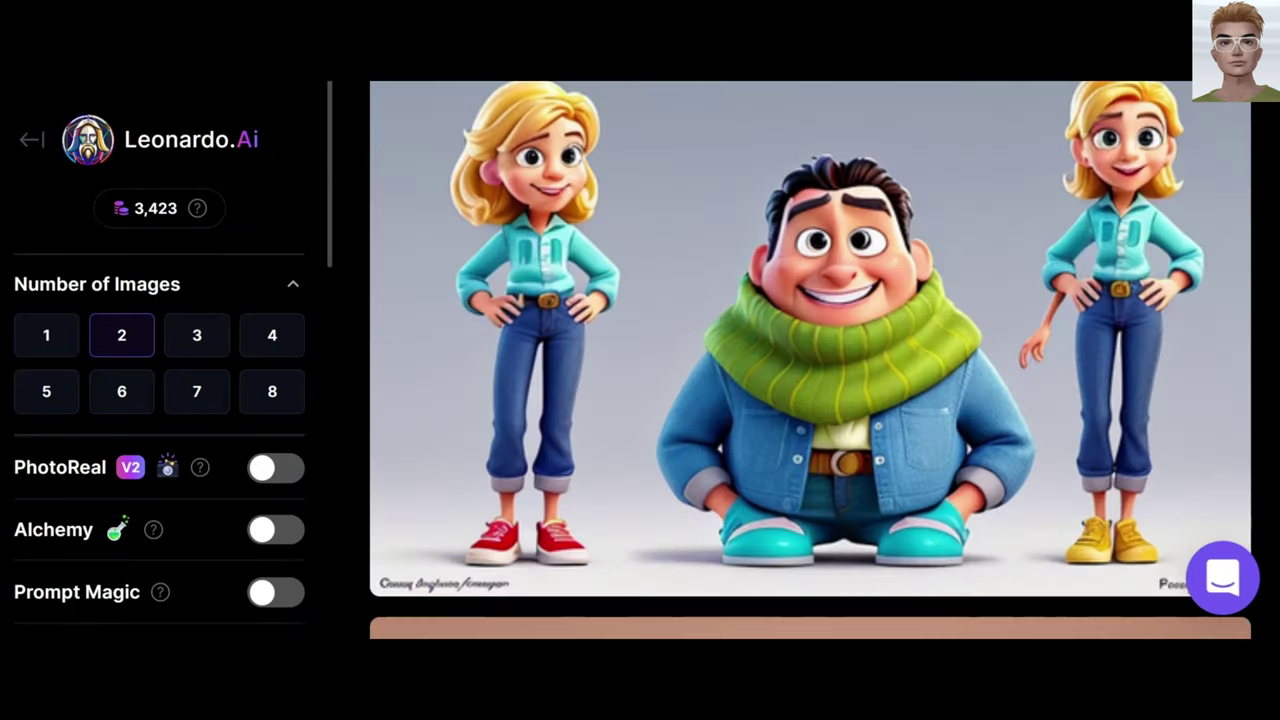
scroll(810, 360, down, 5)
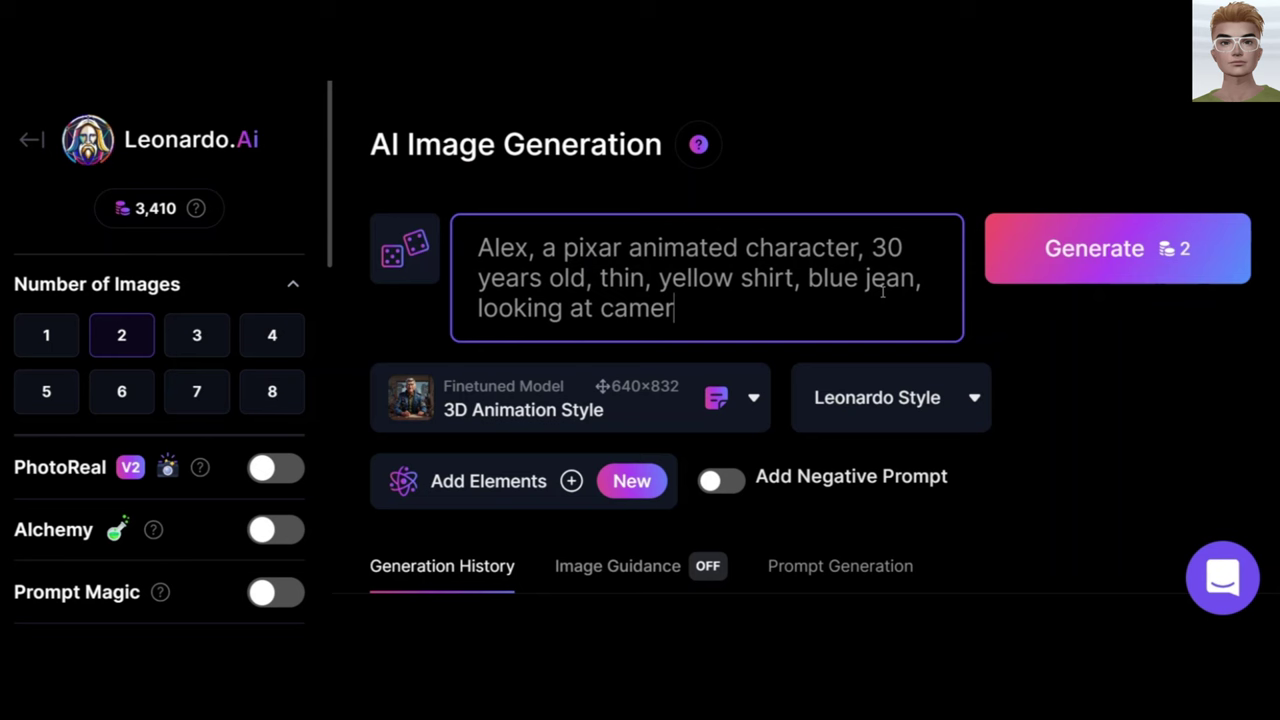
- Rewrite the prompt for Alex, add the deformity negative prompt, and generate
key(BackSpace)
key(BackSpace)
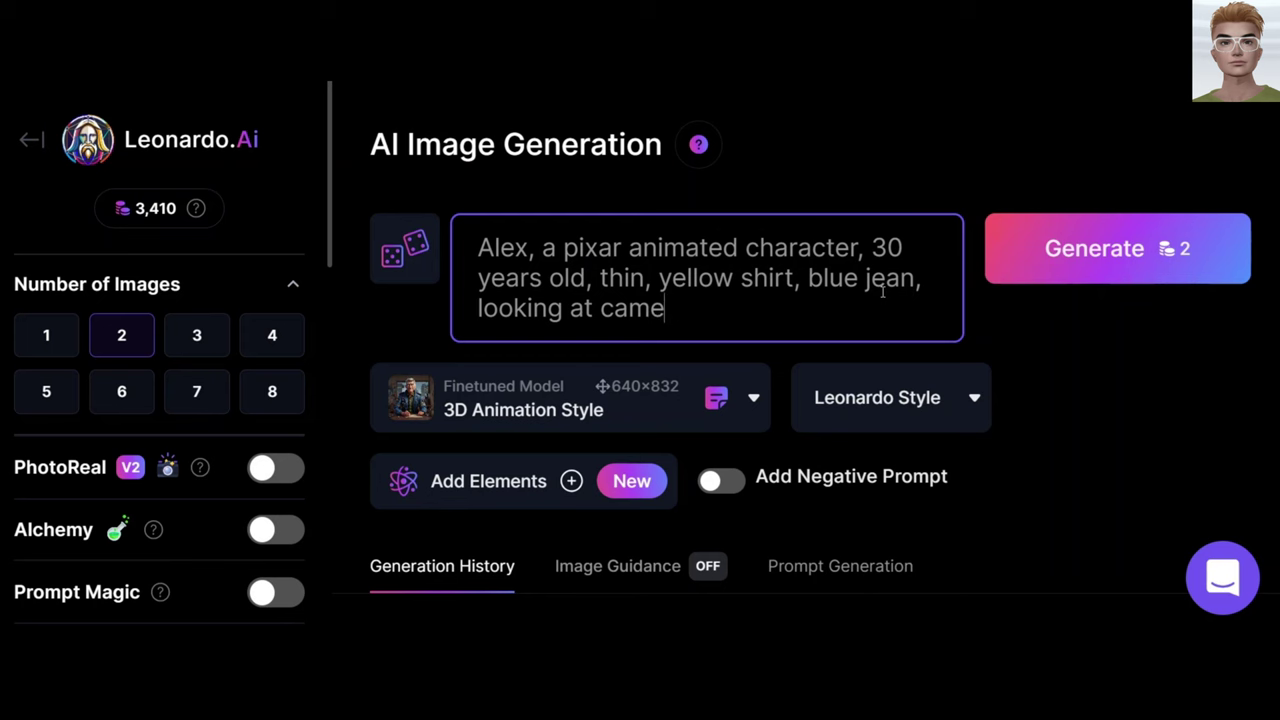
scroll(1017, 332, down, 2)
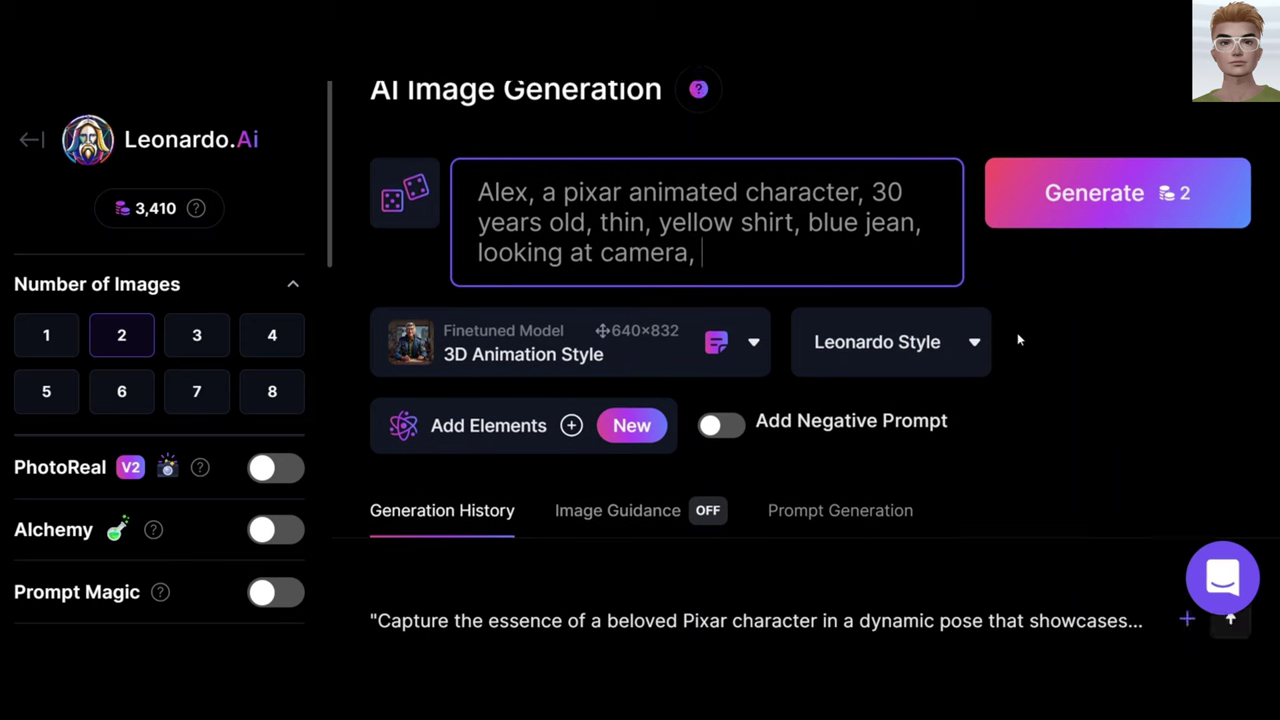
click(729, 378)
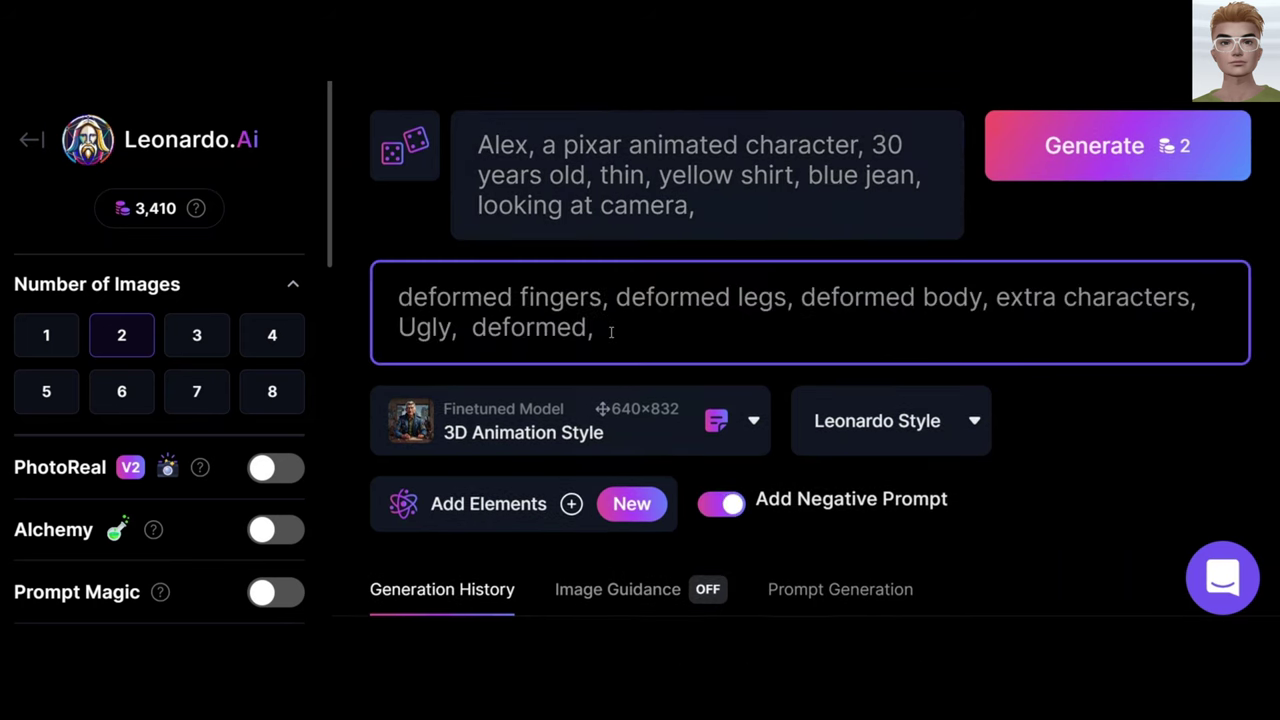
drag(610, 330, 388, 293)
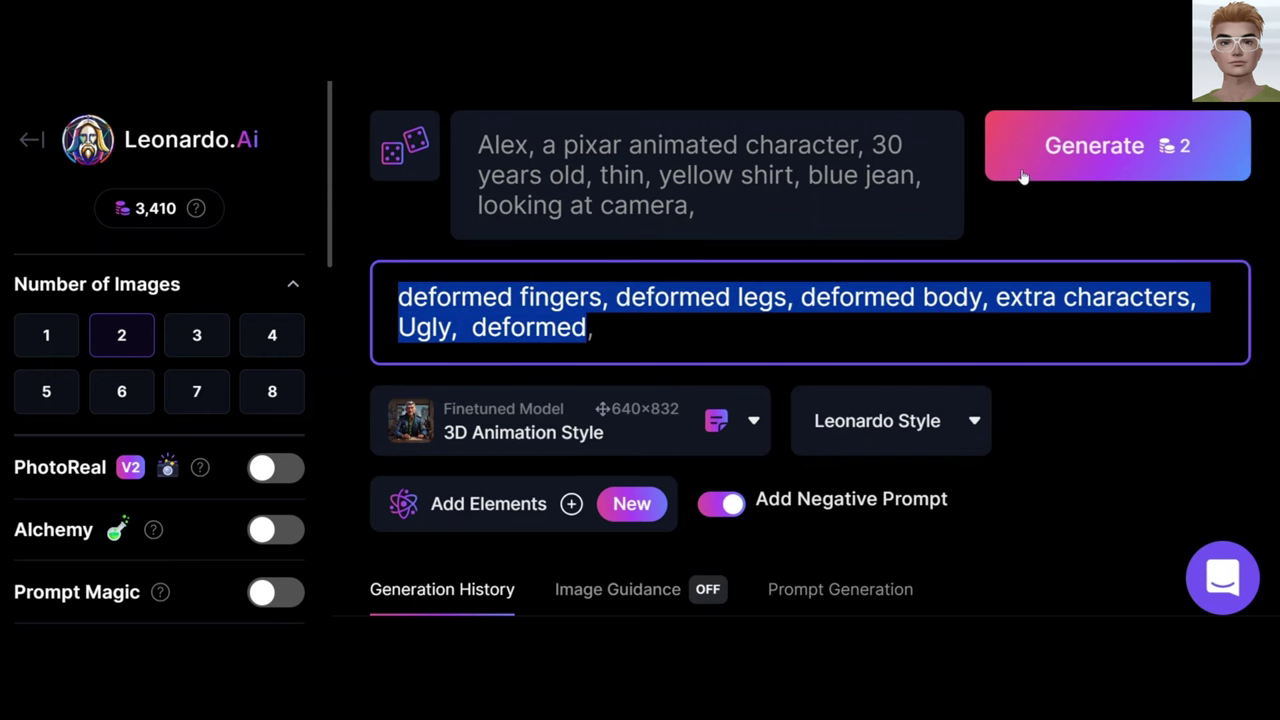
click(1112, 143)
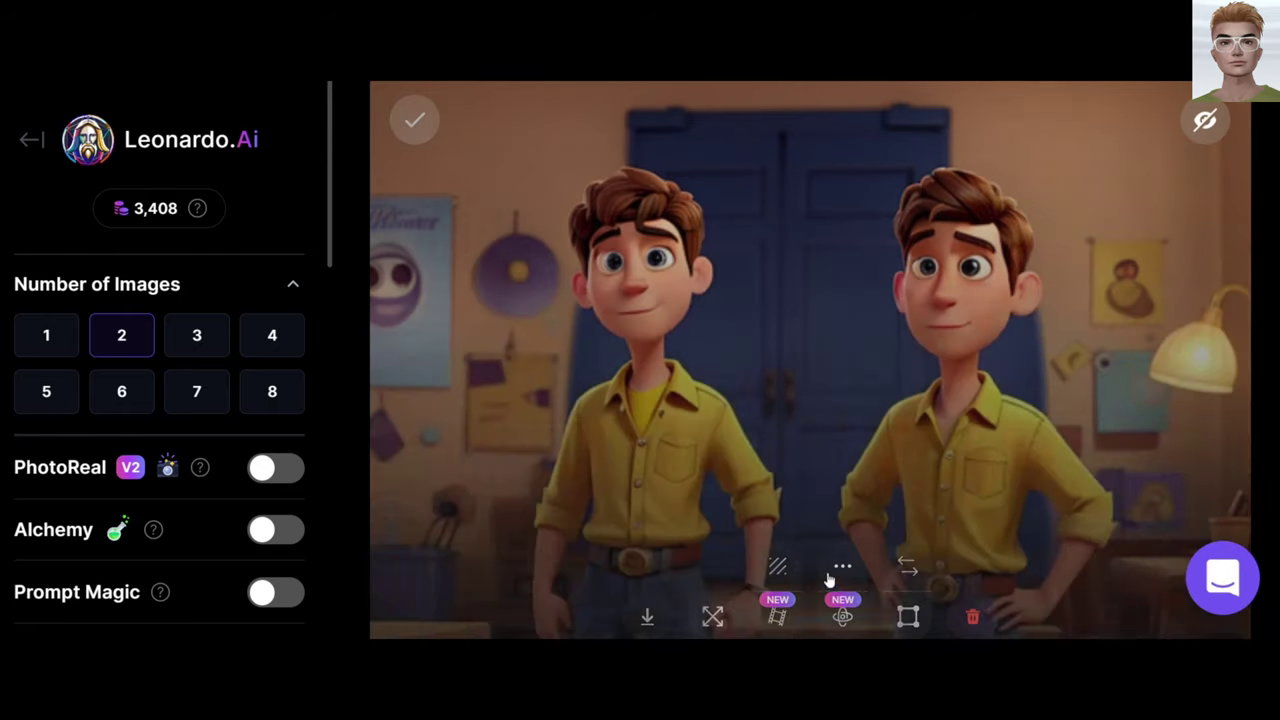
scroll(810, 360, up, 10)
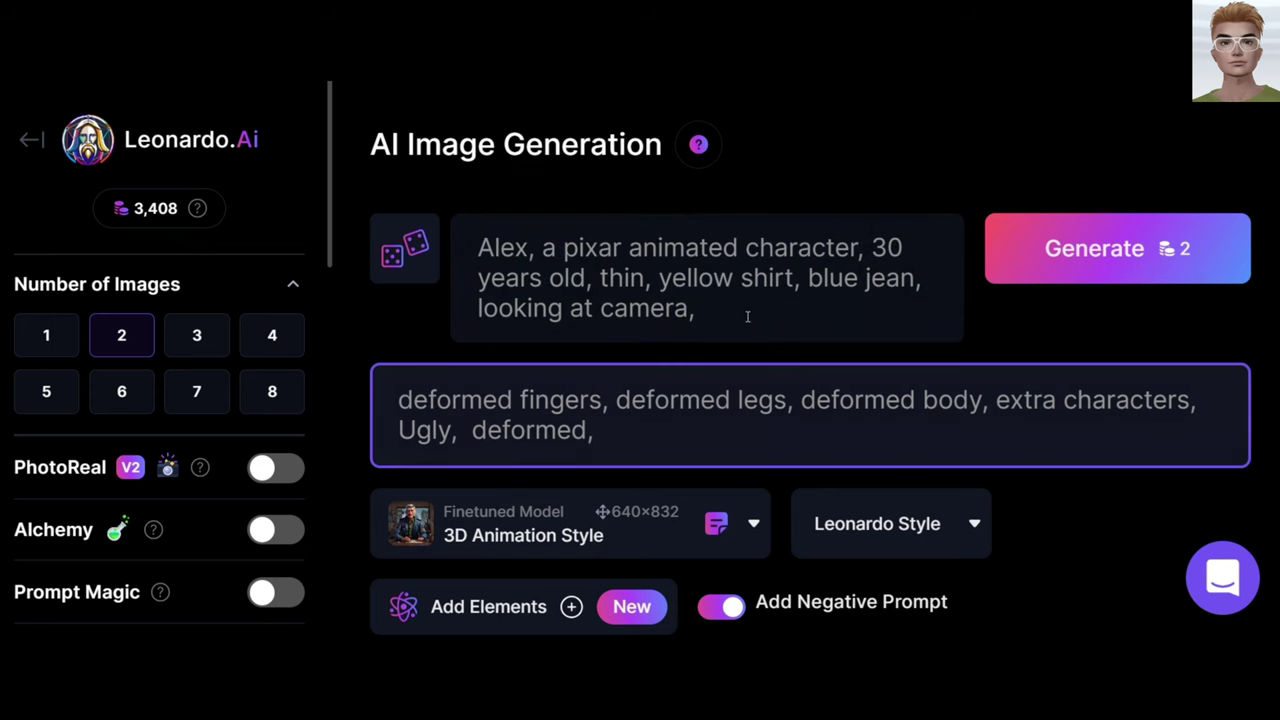
- Replace 'looking at camera' with 'running outside' and generate Alex again
drag(743, 310, 481, 309)
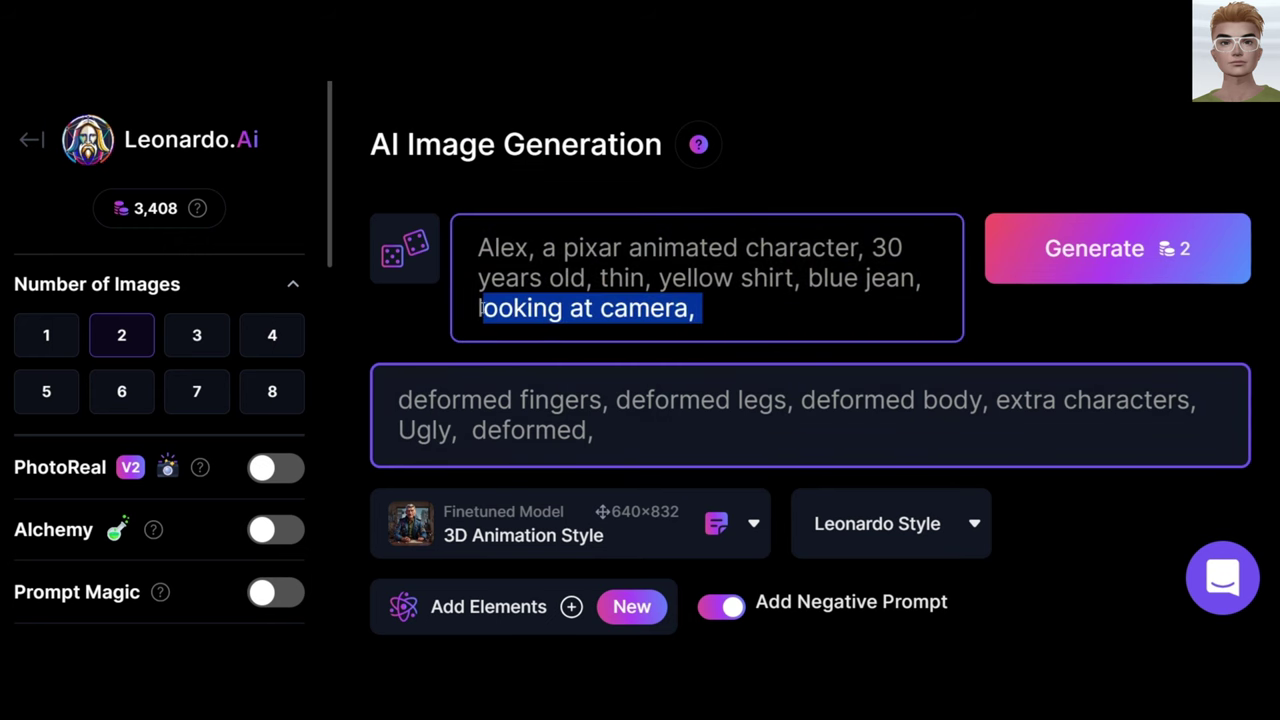
key(BackSpace)
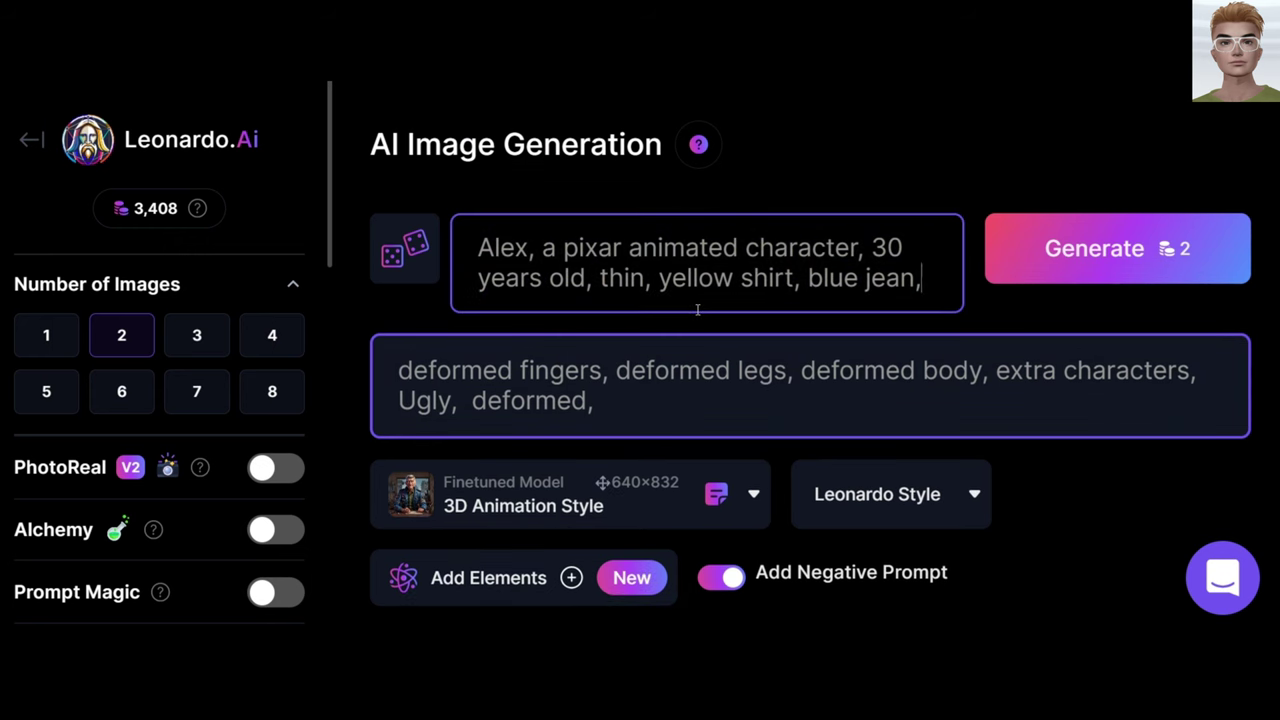
text(running ou)
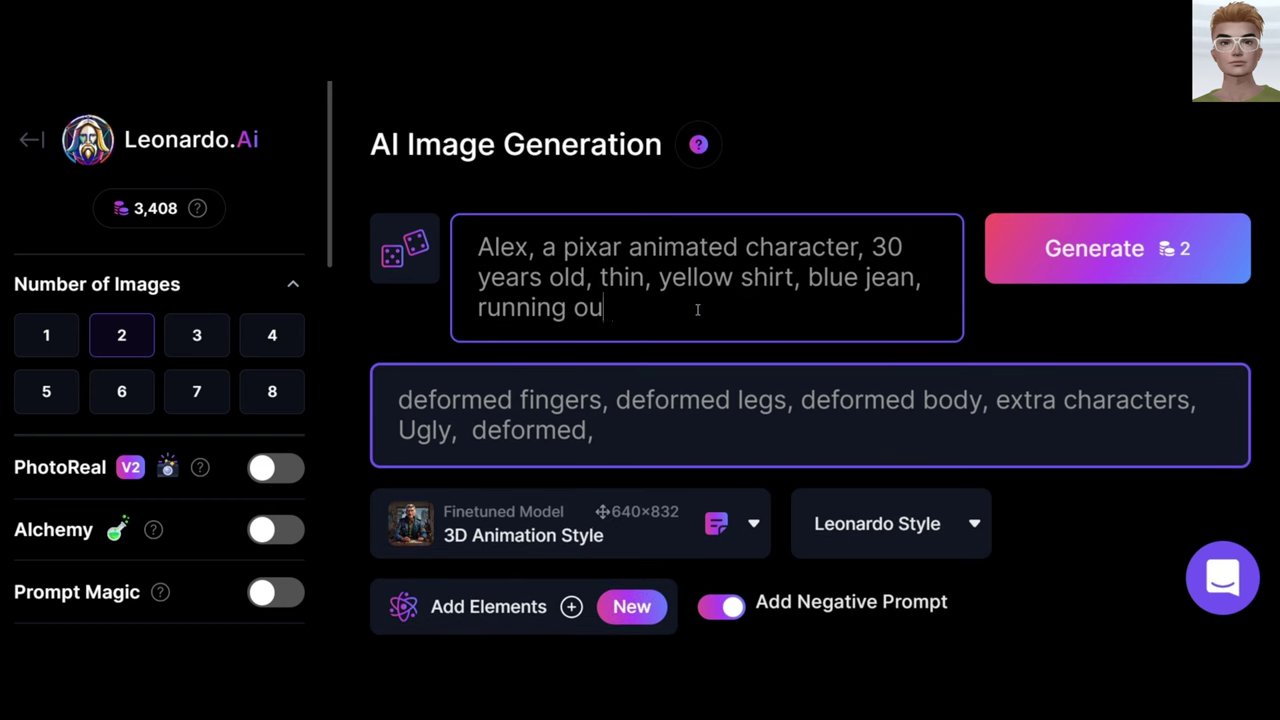
text(tside)
click(1180, 262)
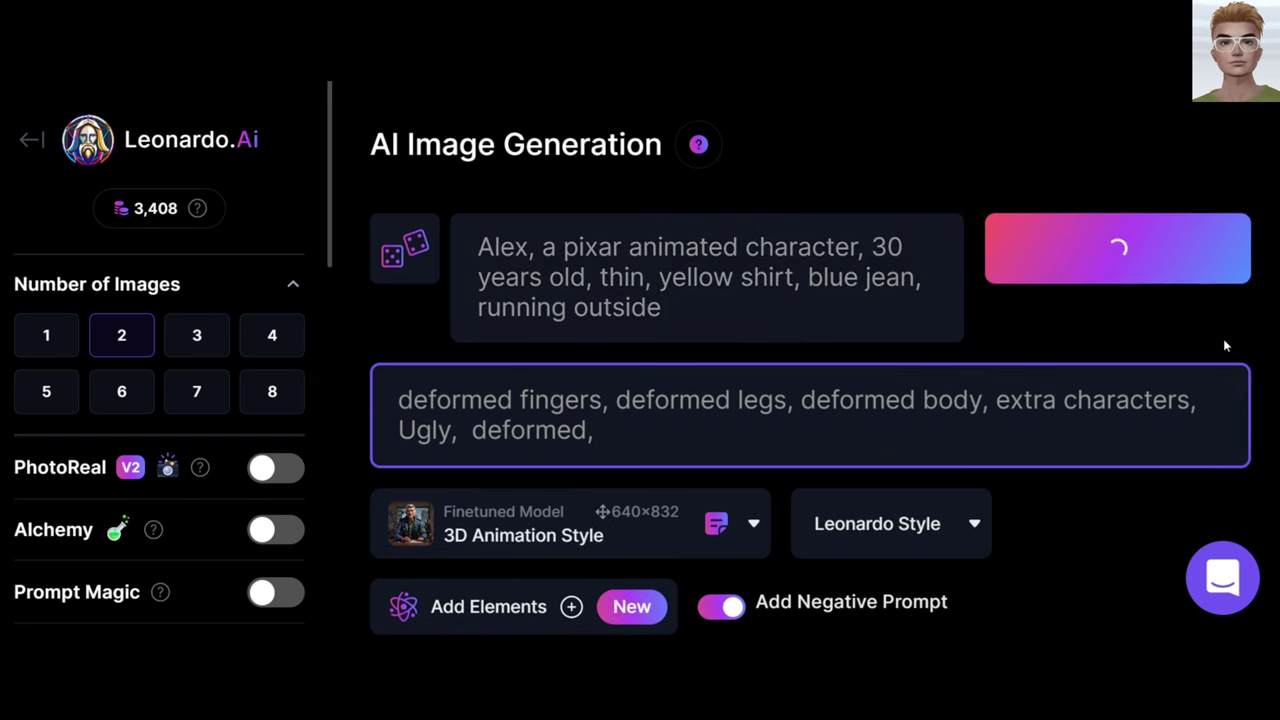
scroll(1040, 340, down, 8)
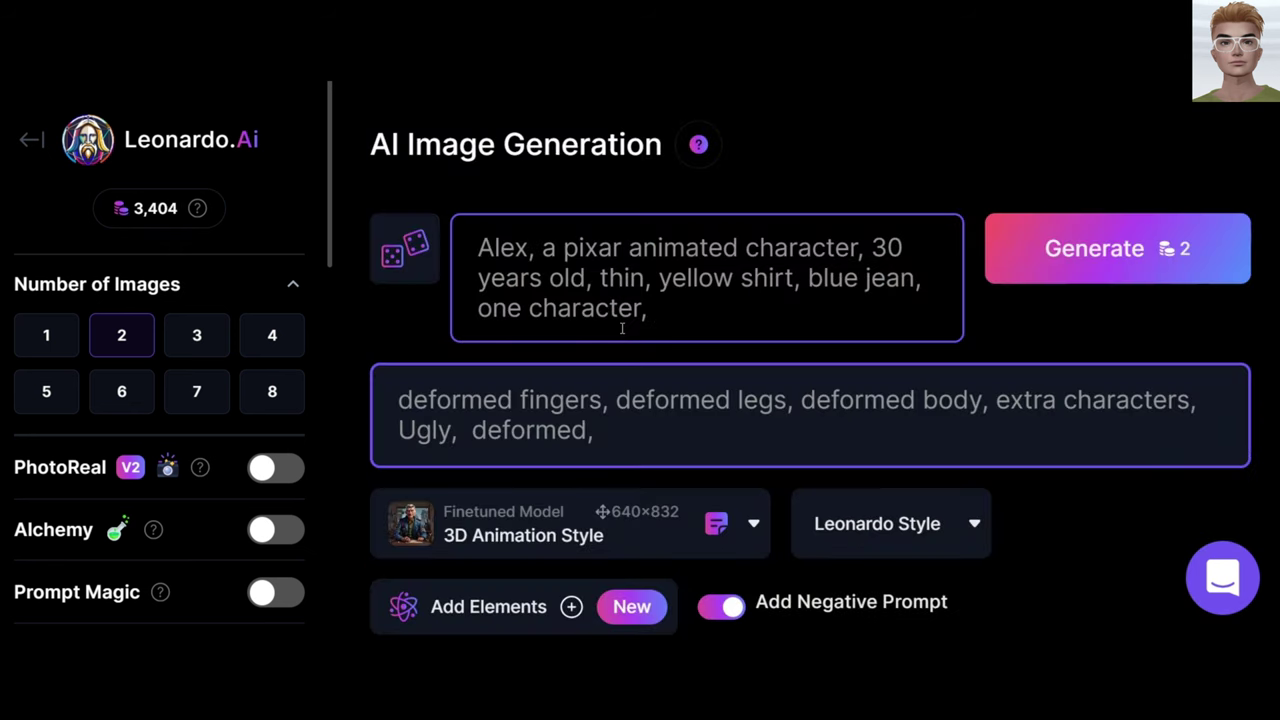
- Generate Alex as one character sitting on a table, then go to Training & Datasets
text(sitting on a table)
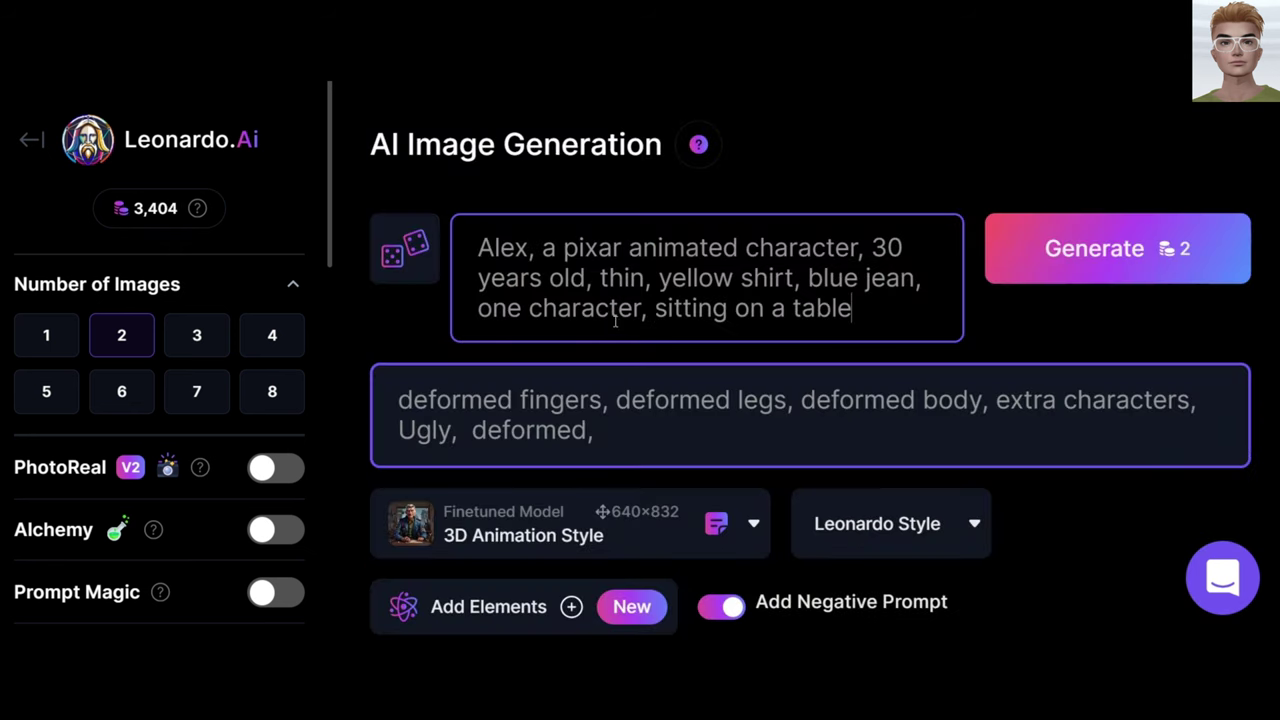
click(1077, 261)
scroll(810, 360, down, 5)
scroll(810, 360, up, 3)
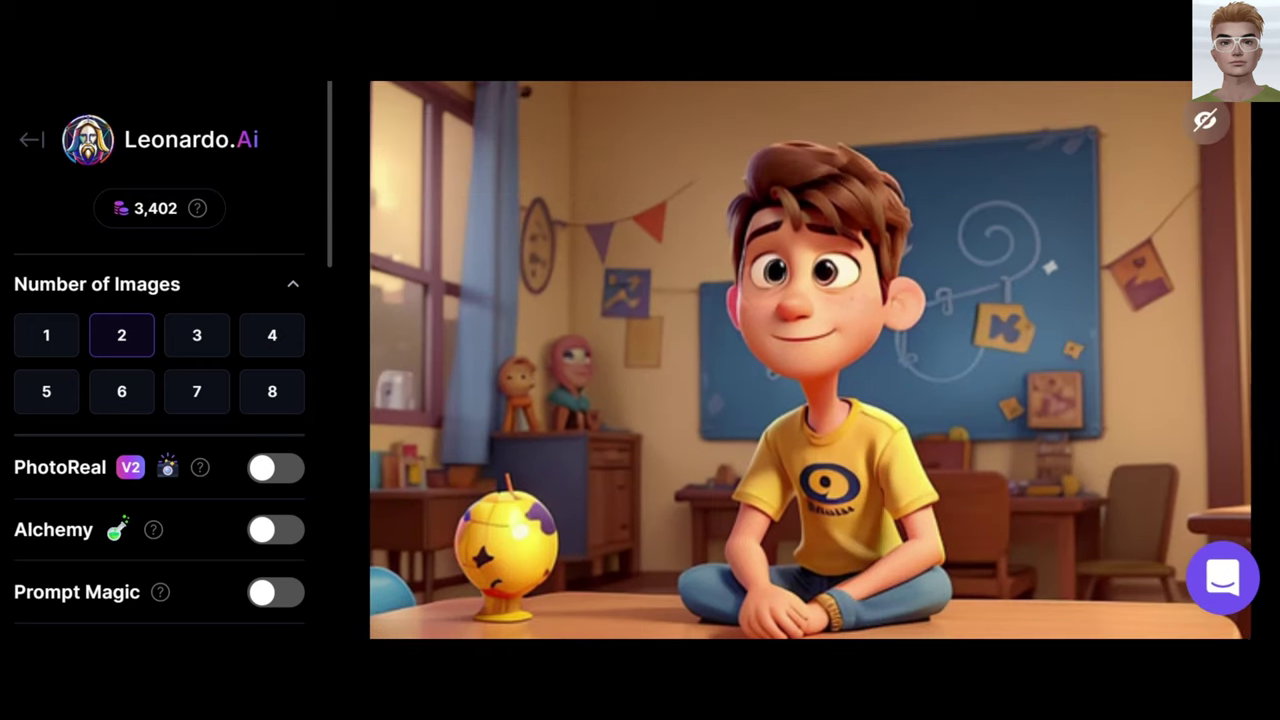
scroll(1029, 294, up, 4)
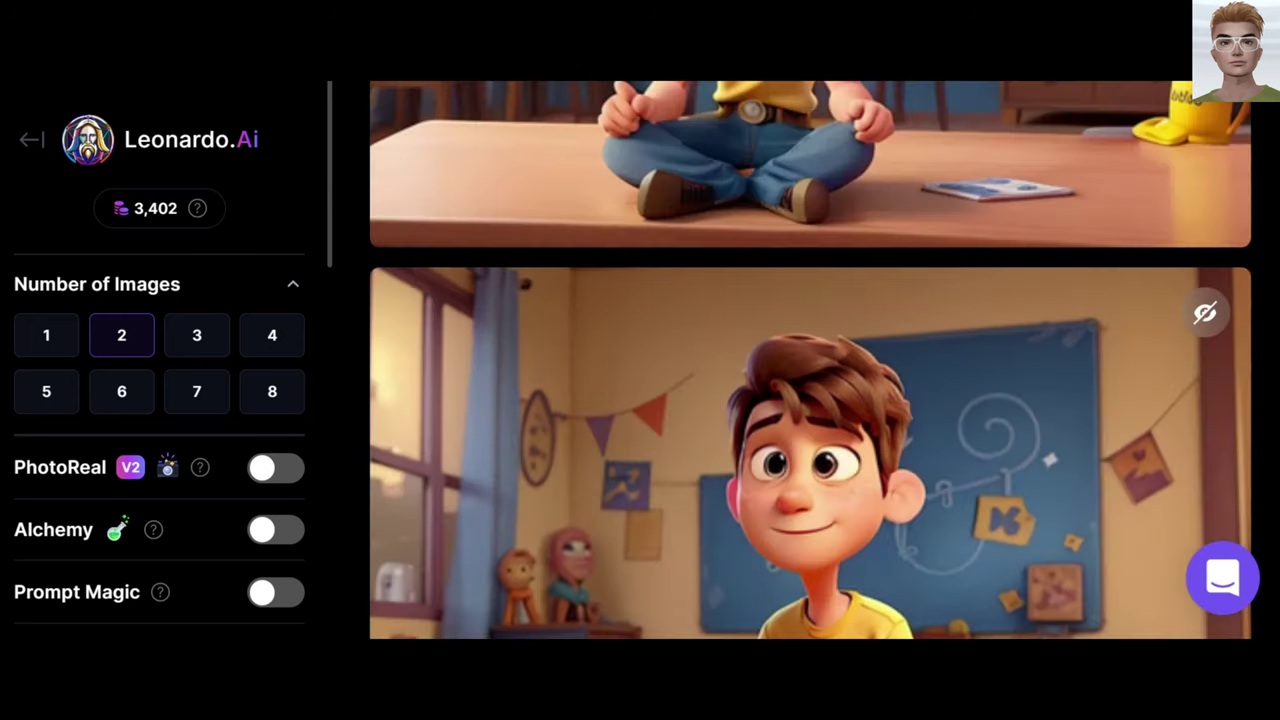
scroll(1276, 318, up, 2)
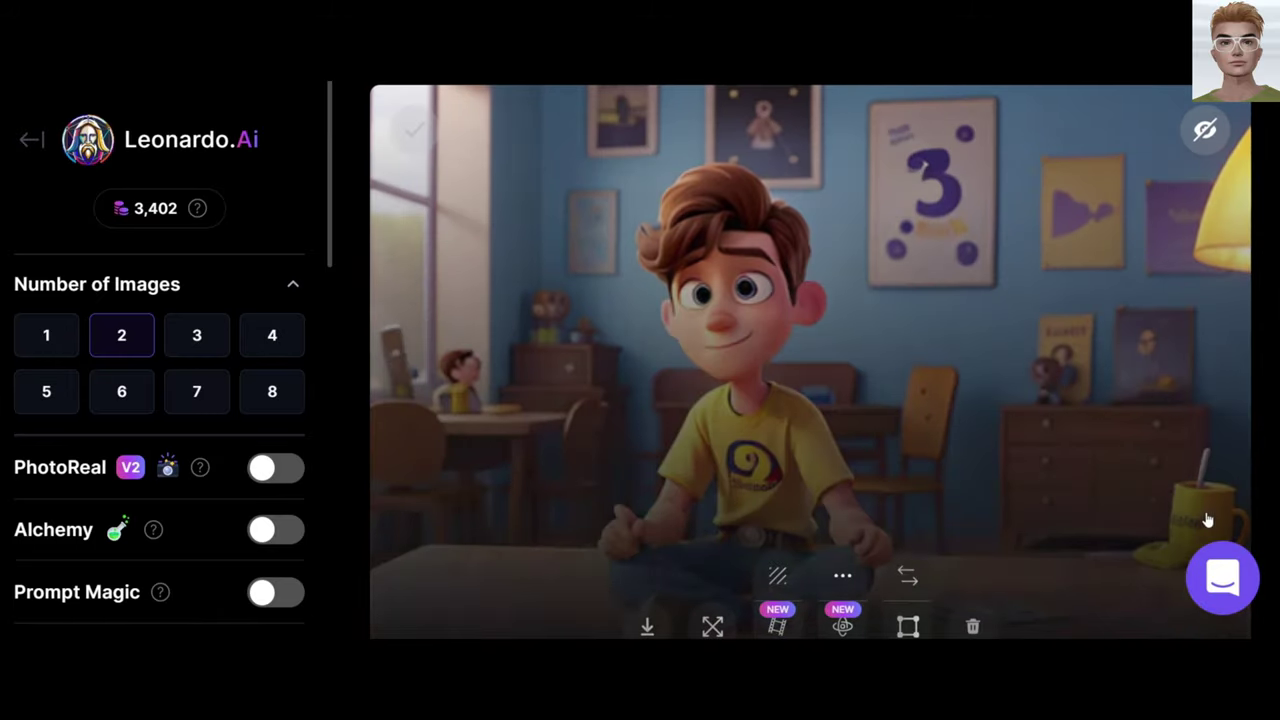
scroll(1250, 354, up, 5)
scroll(1250, 354, down, 3)
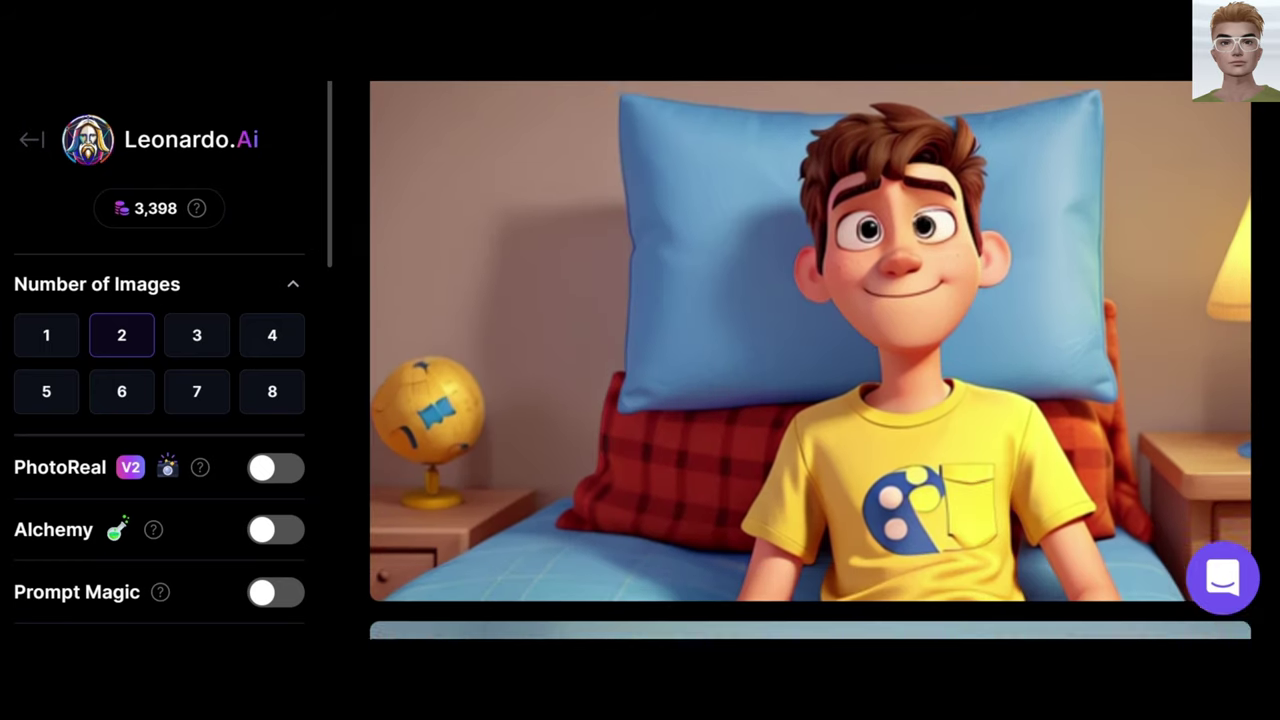
scroll(1174, 234, down, 1)
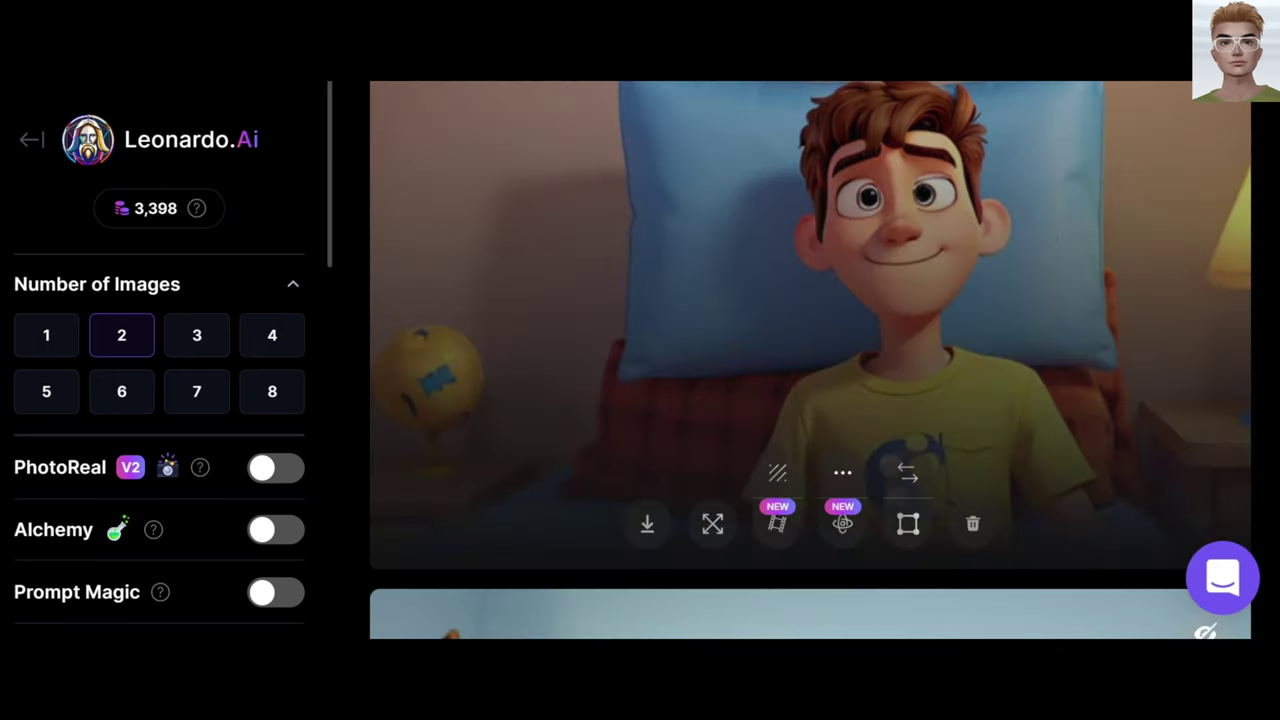
scroll(874, 329, down, 2)
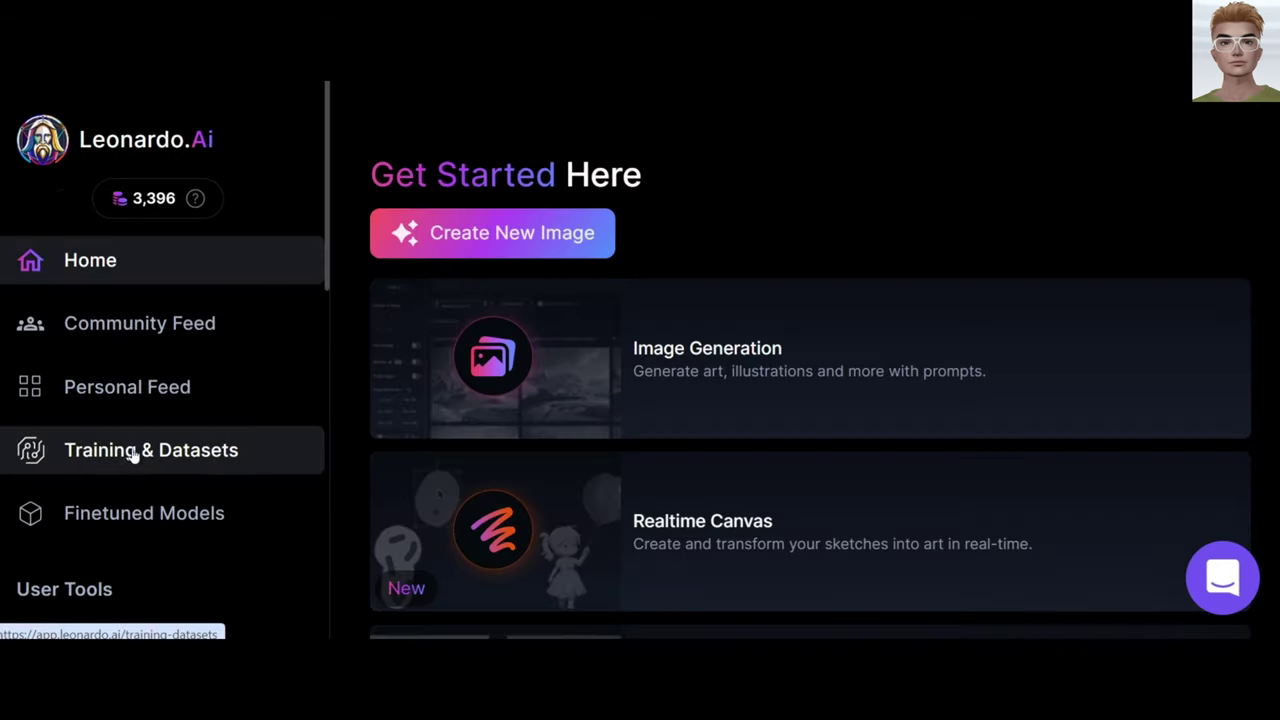
click(128, 455)
scroll(1211, 320, up, 3)
- Create a new dataset named 'Alex' with description 'an animated character'
click(967, 254)
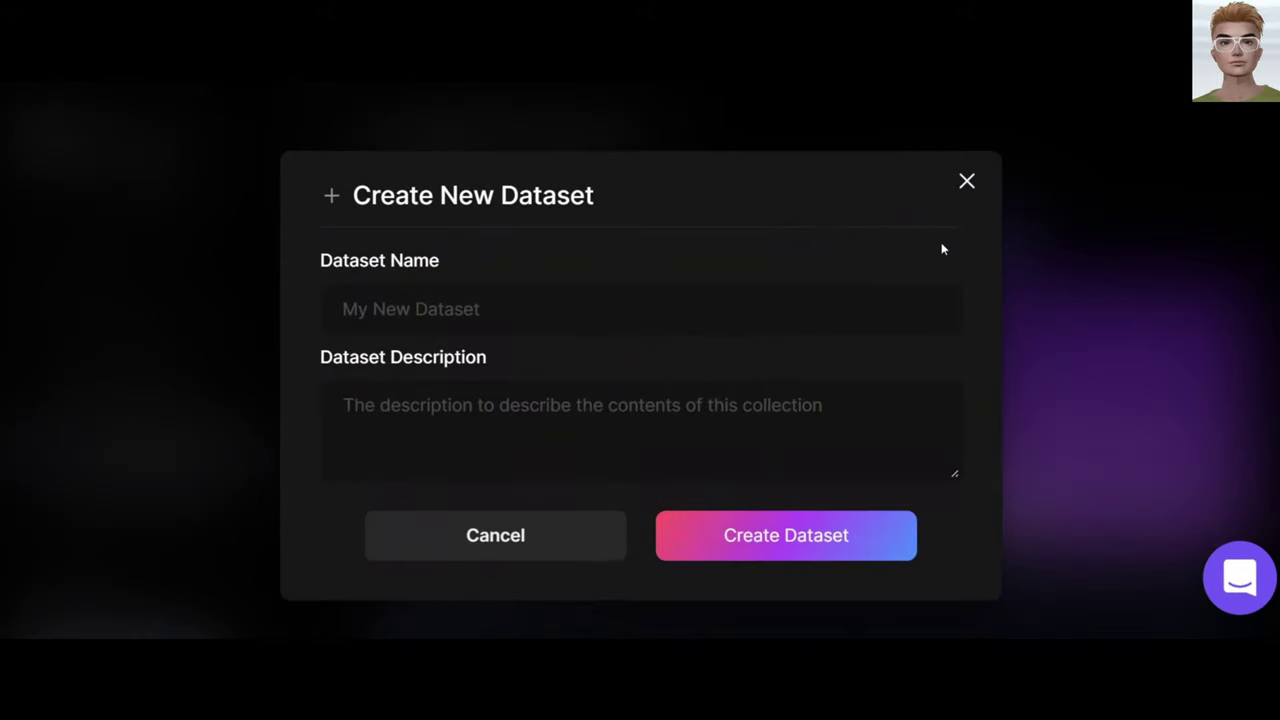
click(760, 542)
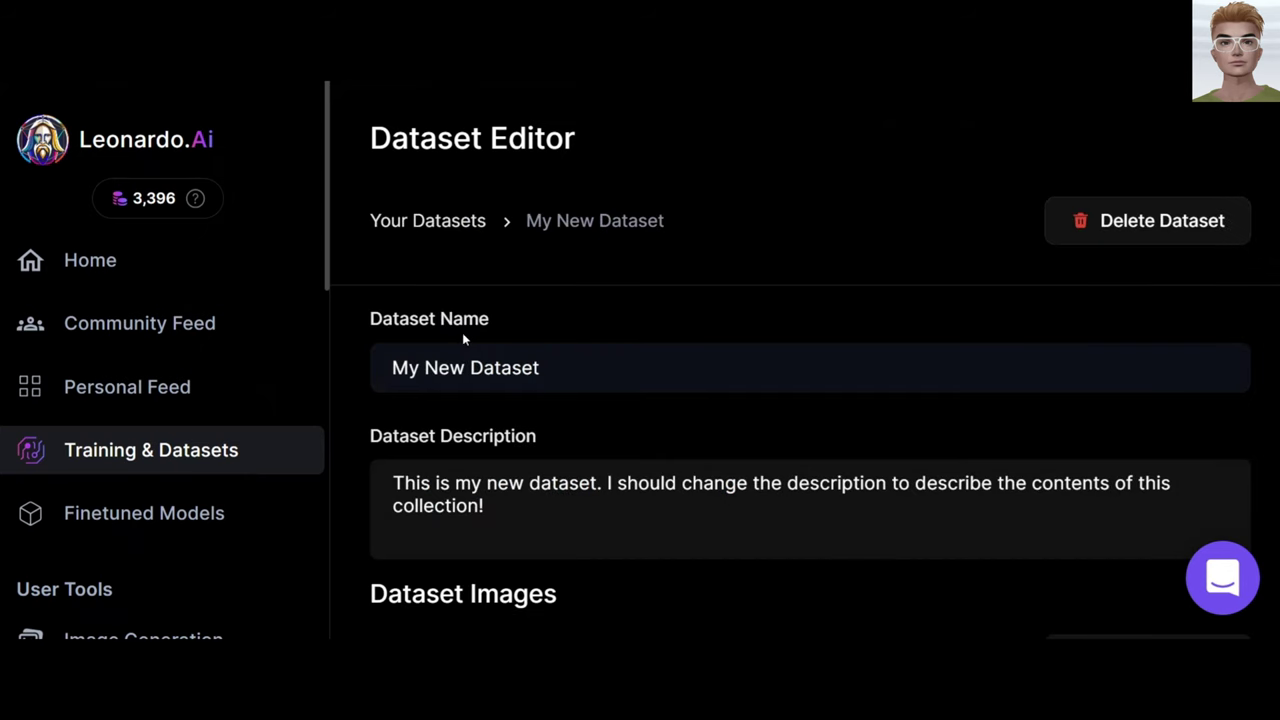
triple_click(596, 374)
text(Alex)
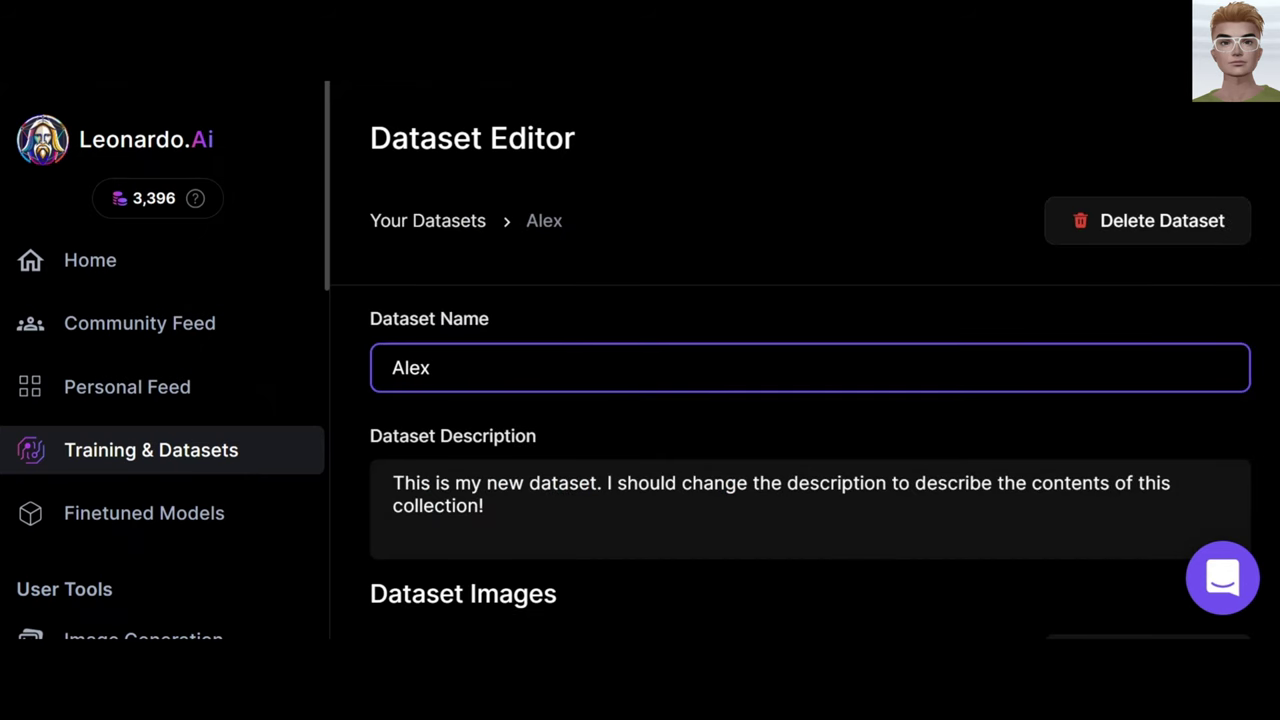
click(528, 513)
triple_click(377, 485)
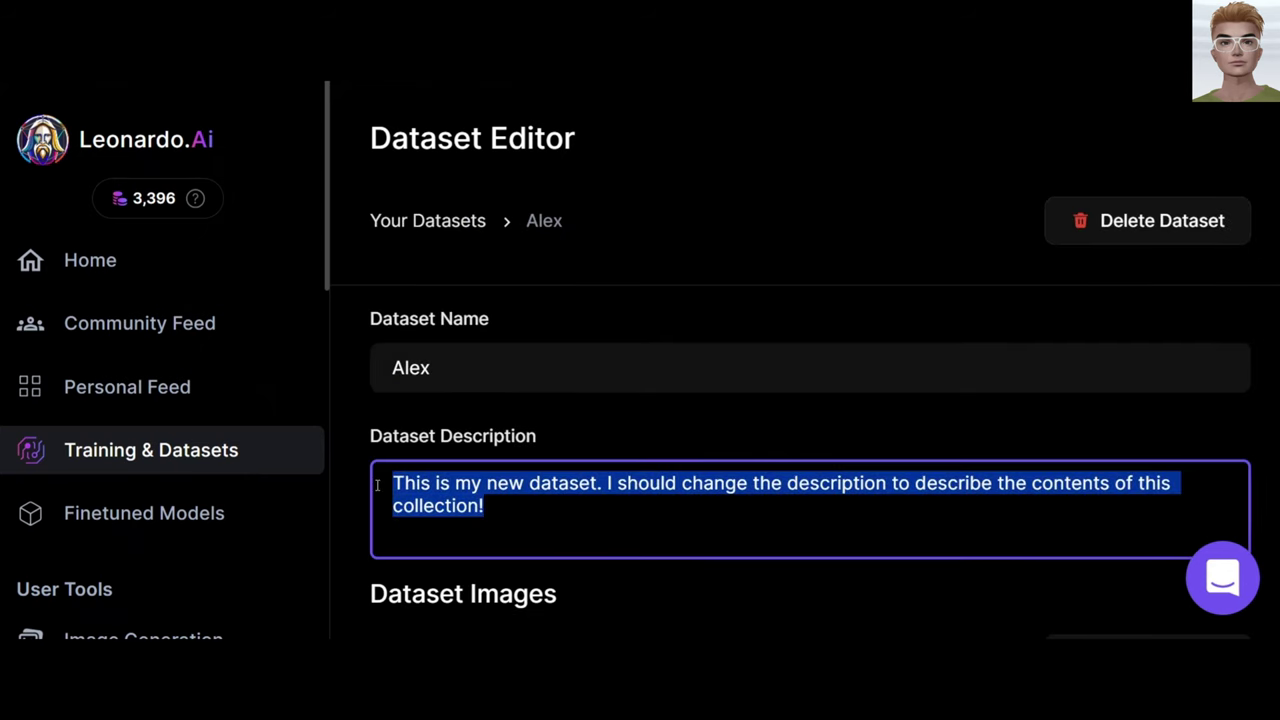
text(an ani)
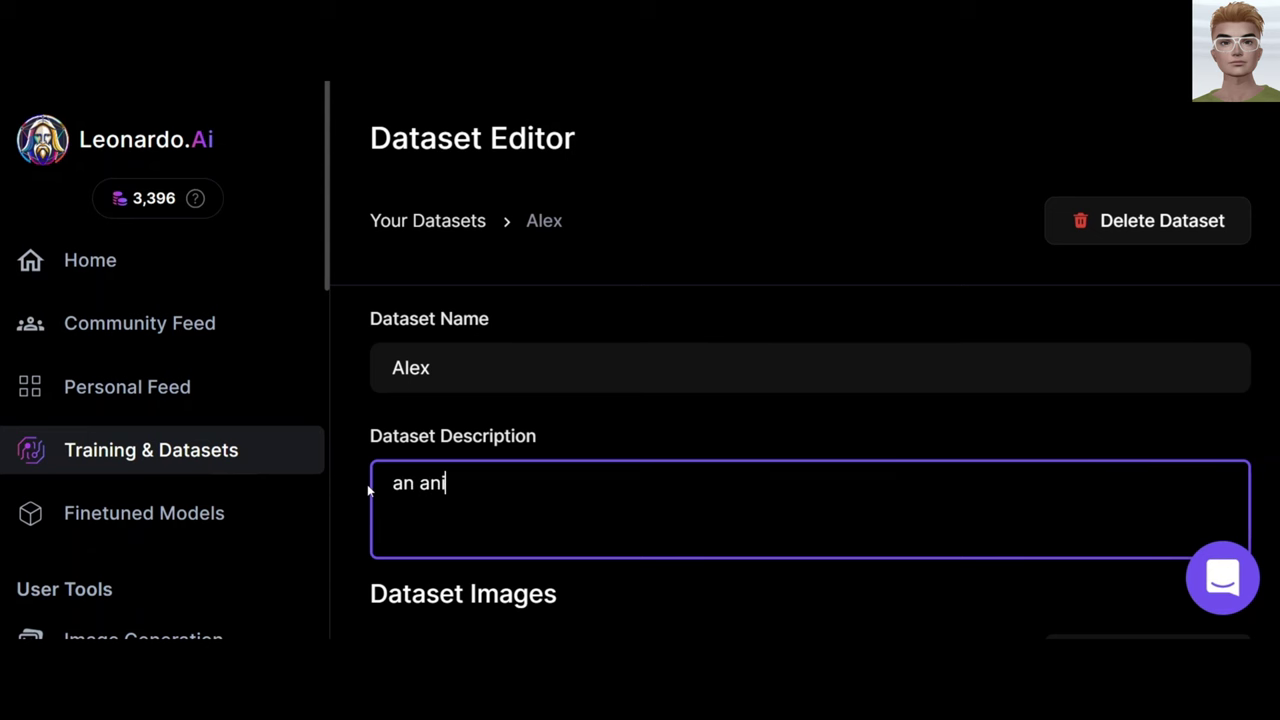
text(mated character)
click(463, 361)
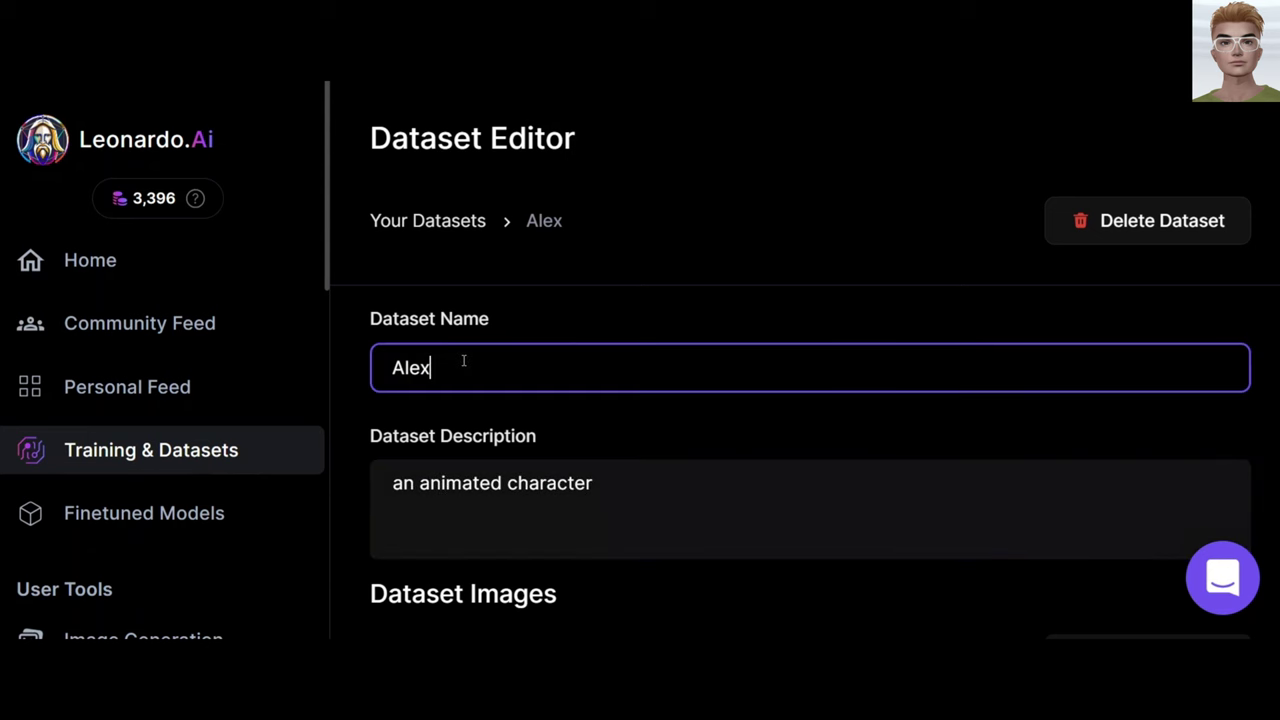
scroll(792, 366, down, 3)
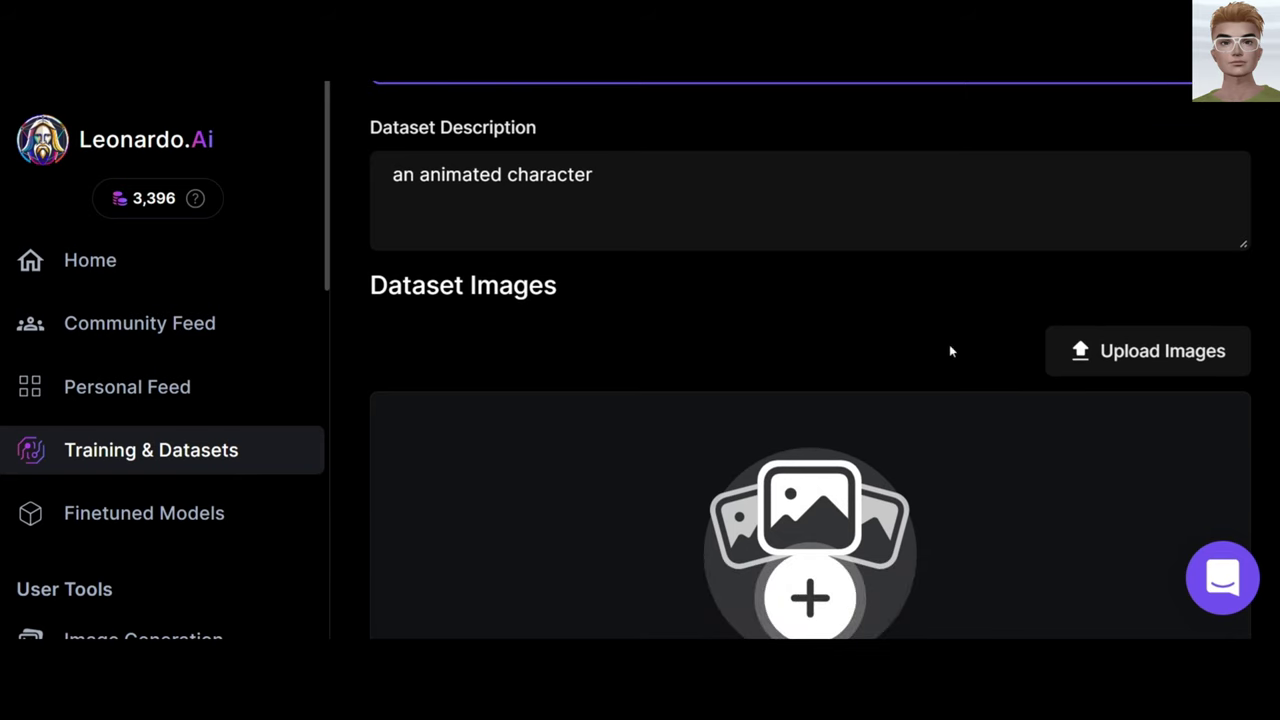
- Upload nine generated Alex images to the dataset, reaching 9/40
click(1157, 360)
drag(1268, 241, 236, 236)
click(1112, 489)
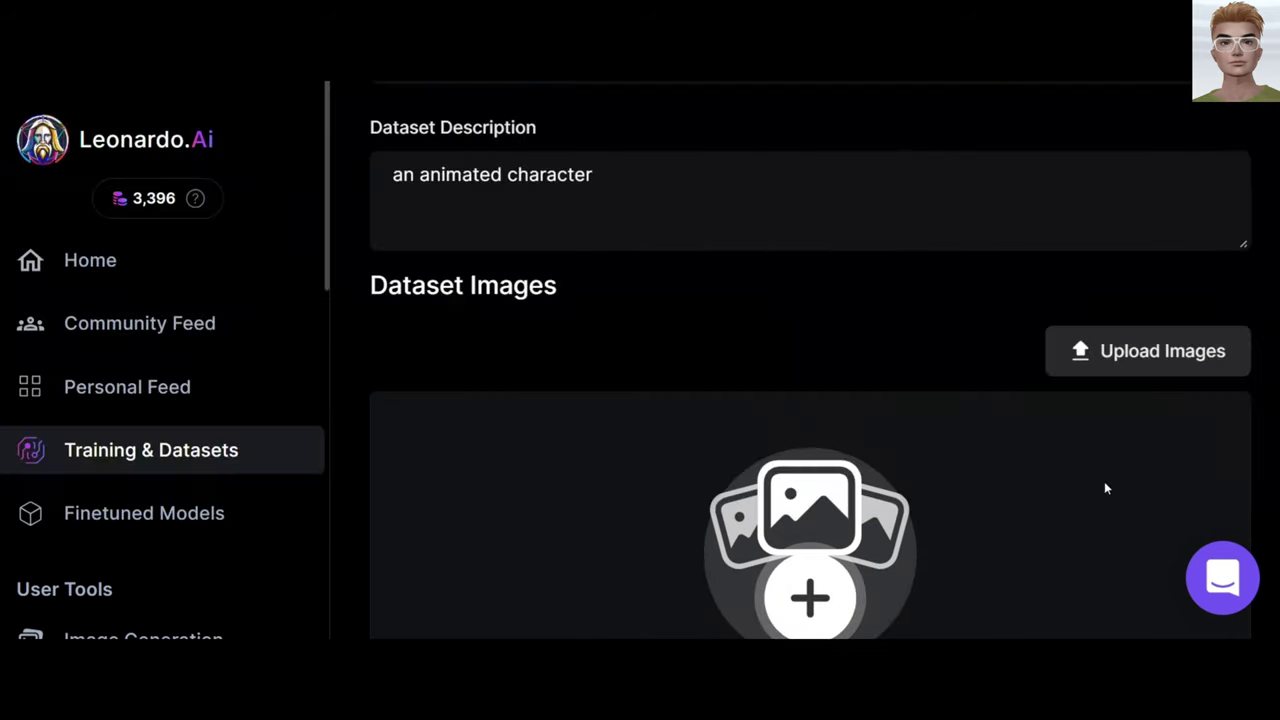
drag(1117, 451, 546, 463)
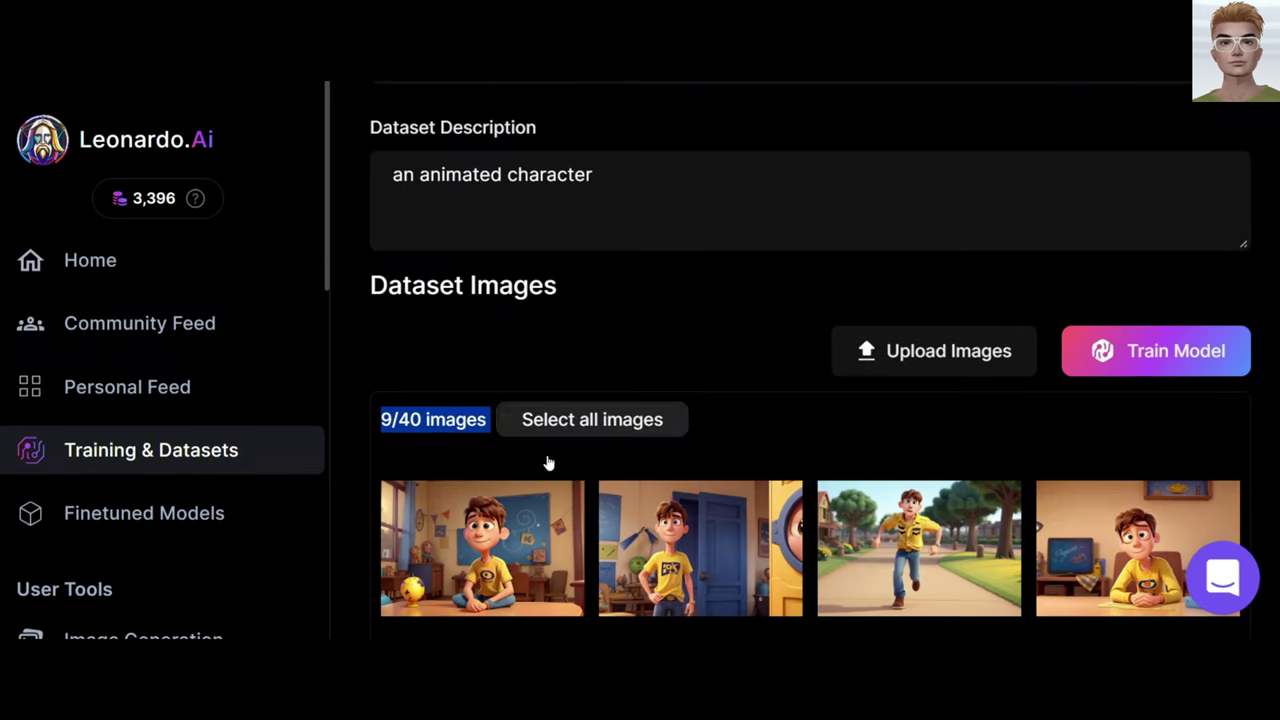
click(1156, 358)
- Describe the model as 'an animated character', set instance prompt 'AlexJuty', and start training
click(870, 313)
text(an animated character)
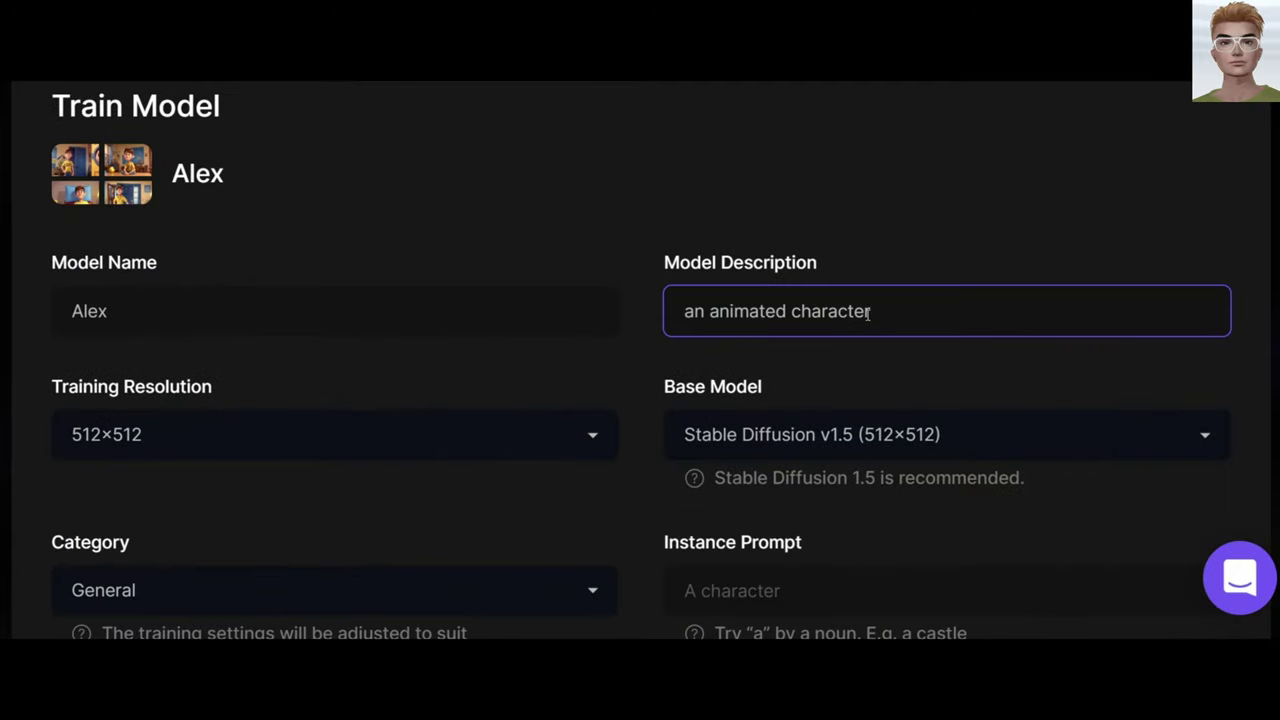
scroll(884, 323, down, 1)
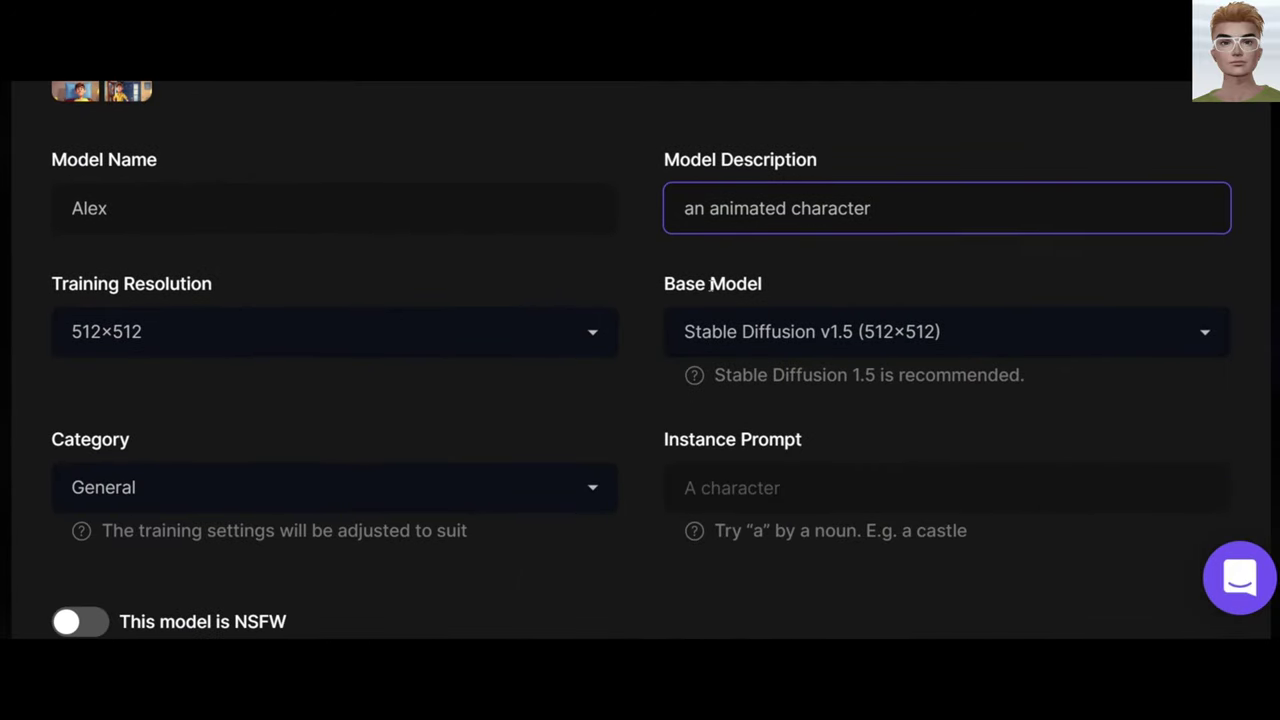
drag(714, 375, 1024, 376)
click(659, 343)
scroll(659, 343, down, 1)
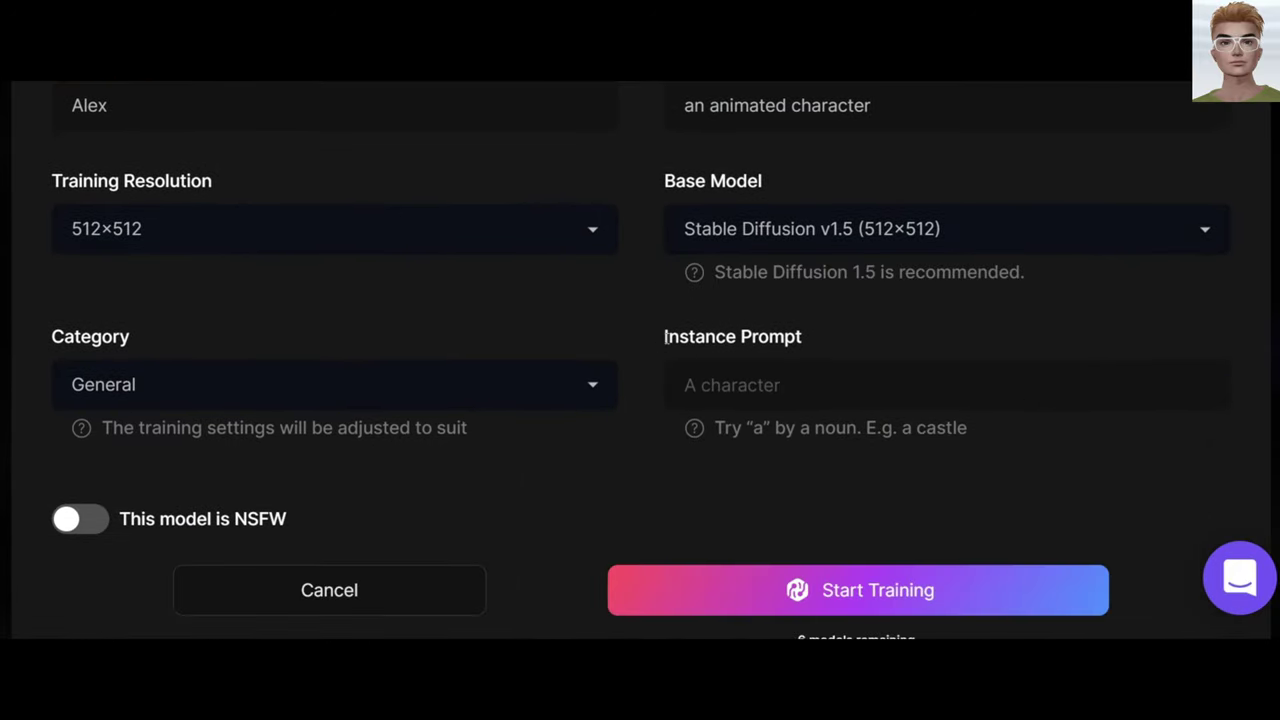
drag(664, 337, 846, 330)
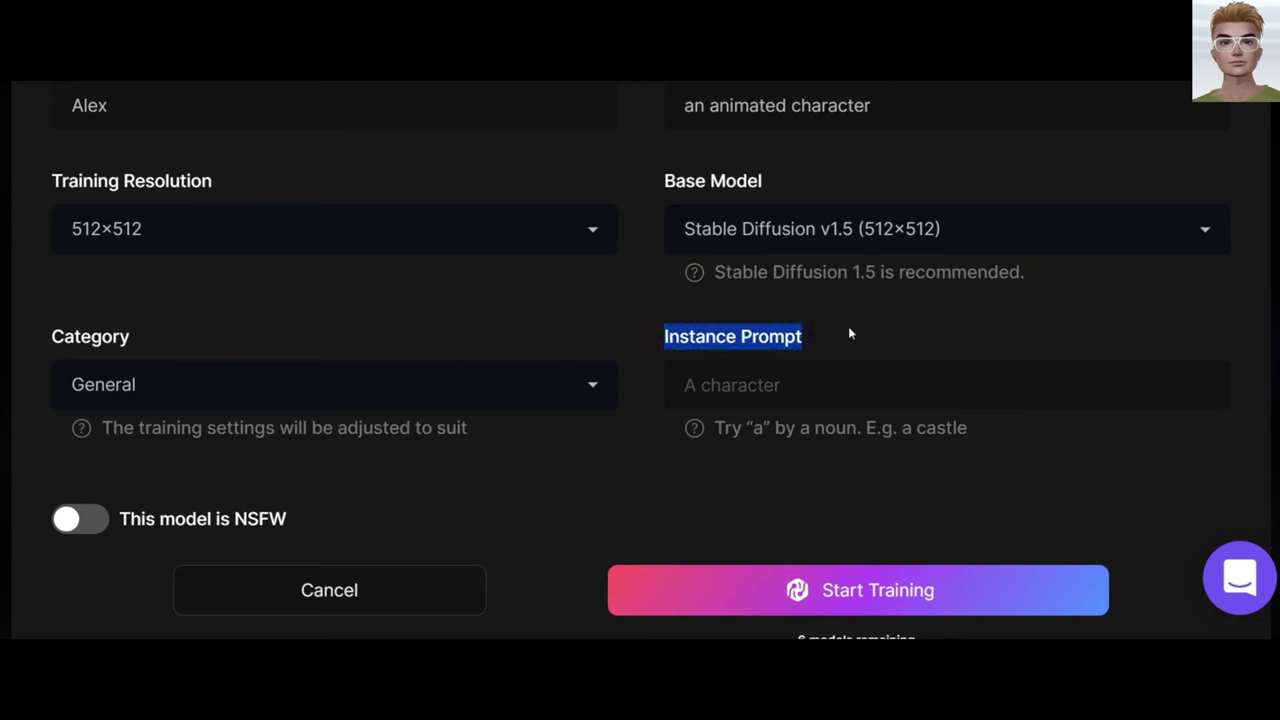
click(806, 384)
text(AlexJuty)
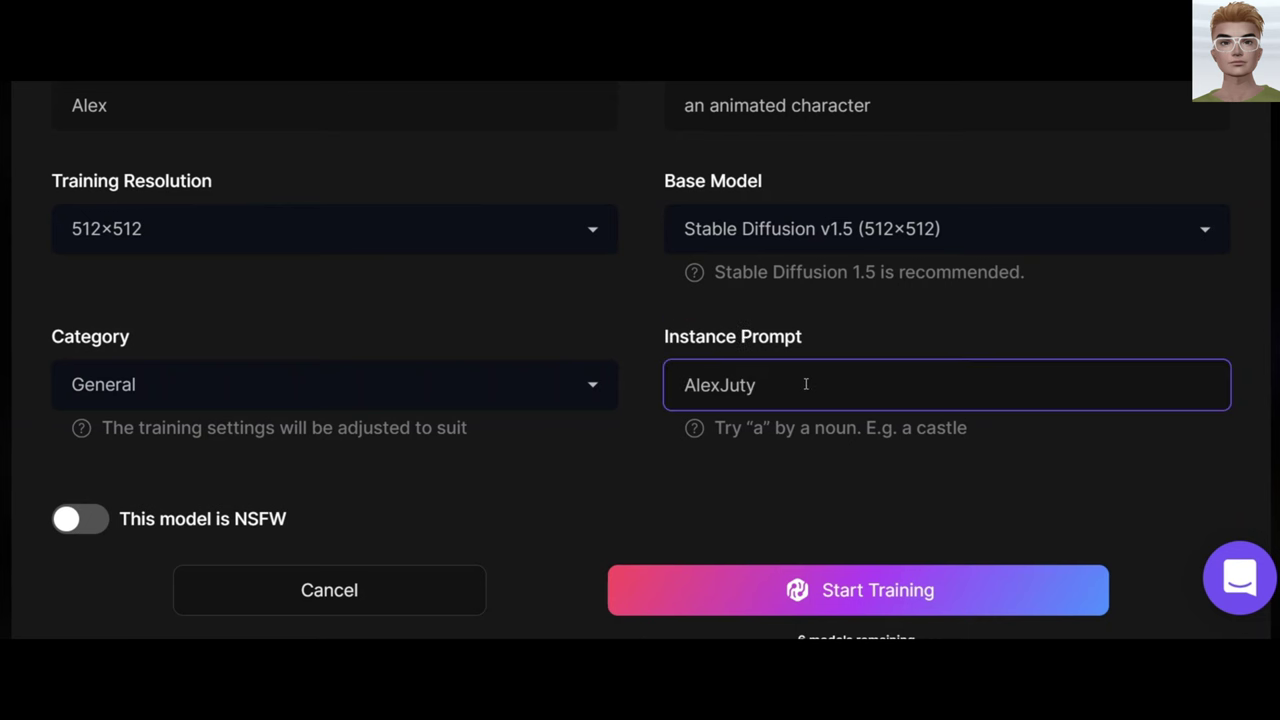
click(853, 592)
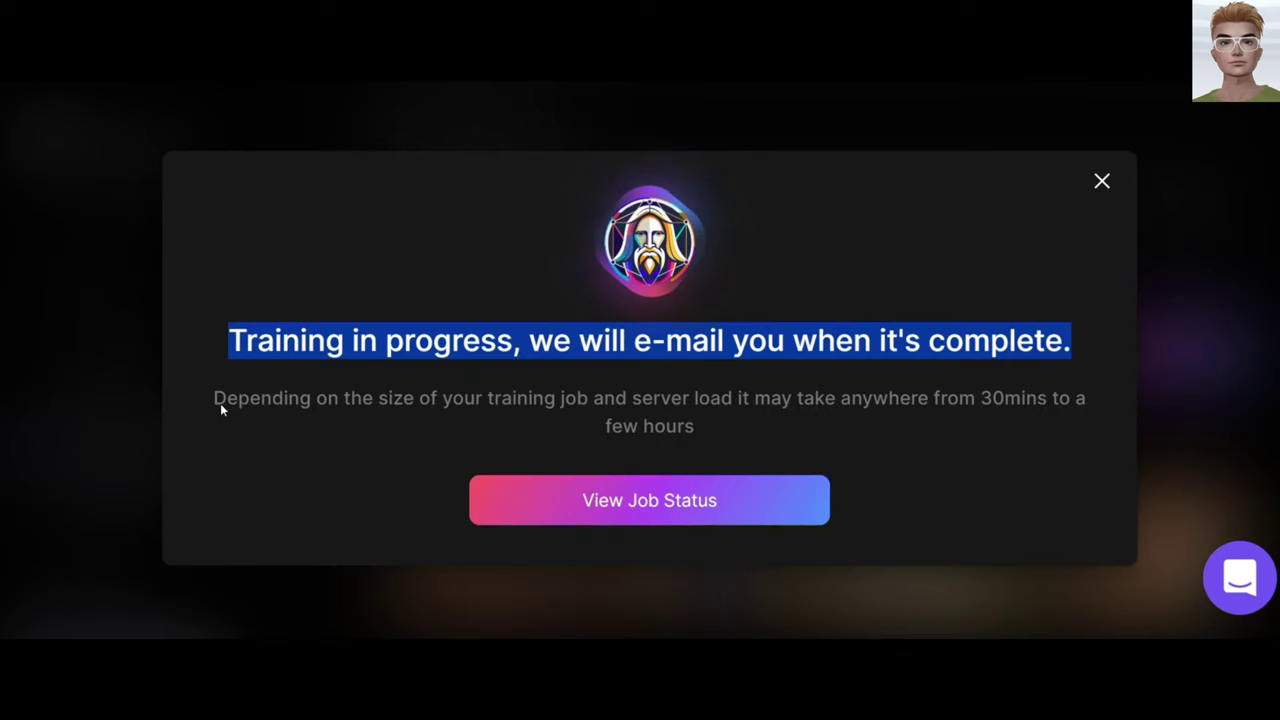
drag(217, 398, 705, 424)
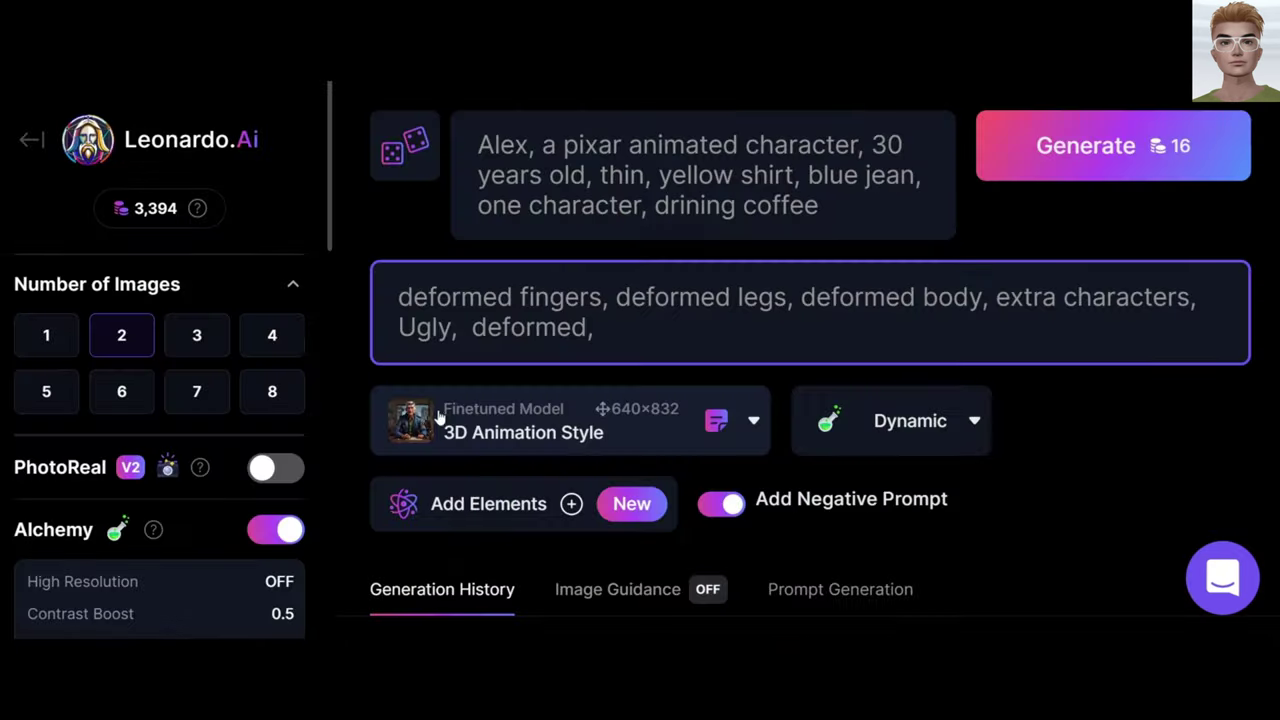
- Select the custom Alex model from Your Models for image generation
click(753, 422)
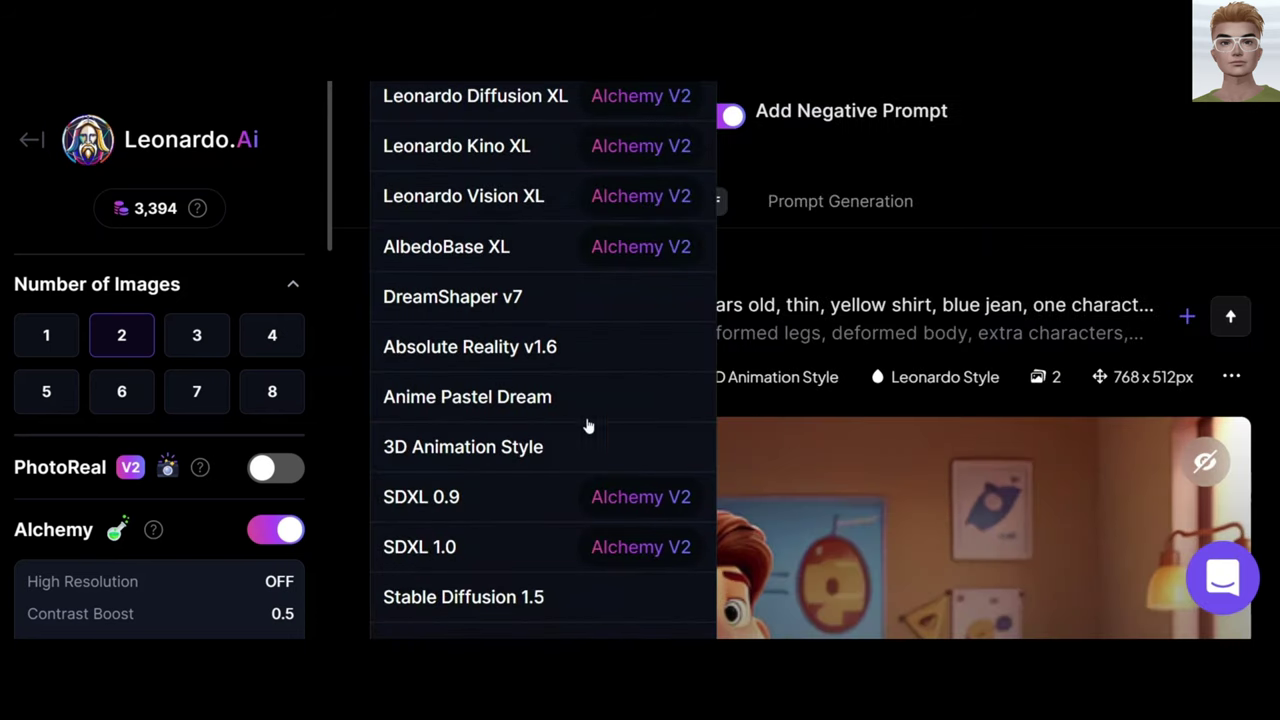
scroll(563, 371, down, 5)
scroll(563, 371, up, 2)
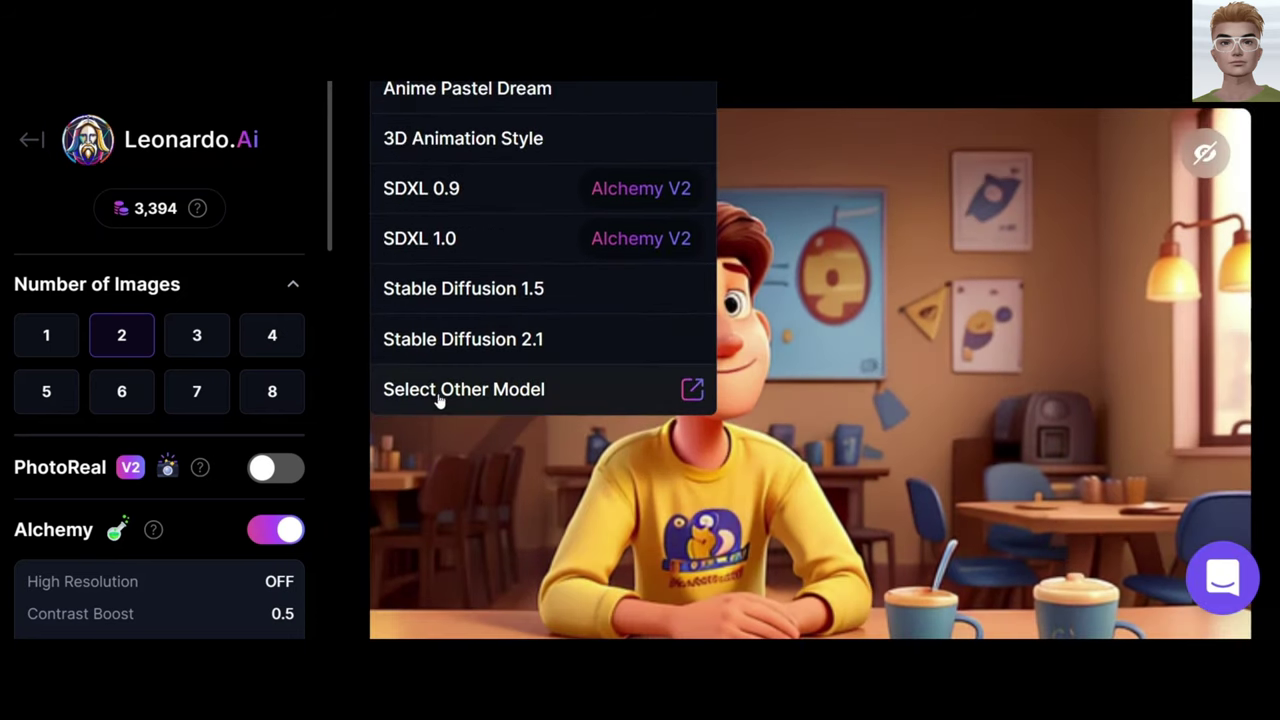
click(437, 392)
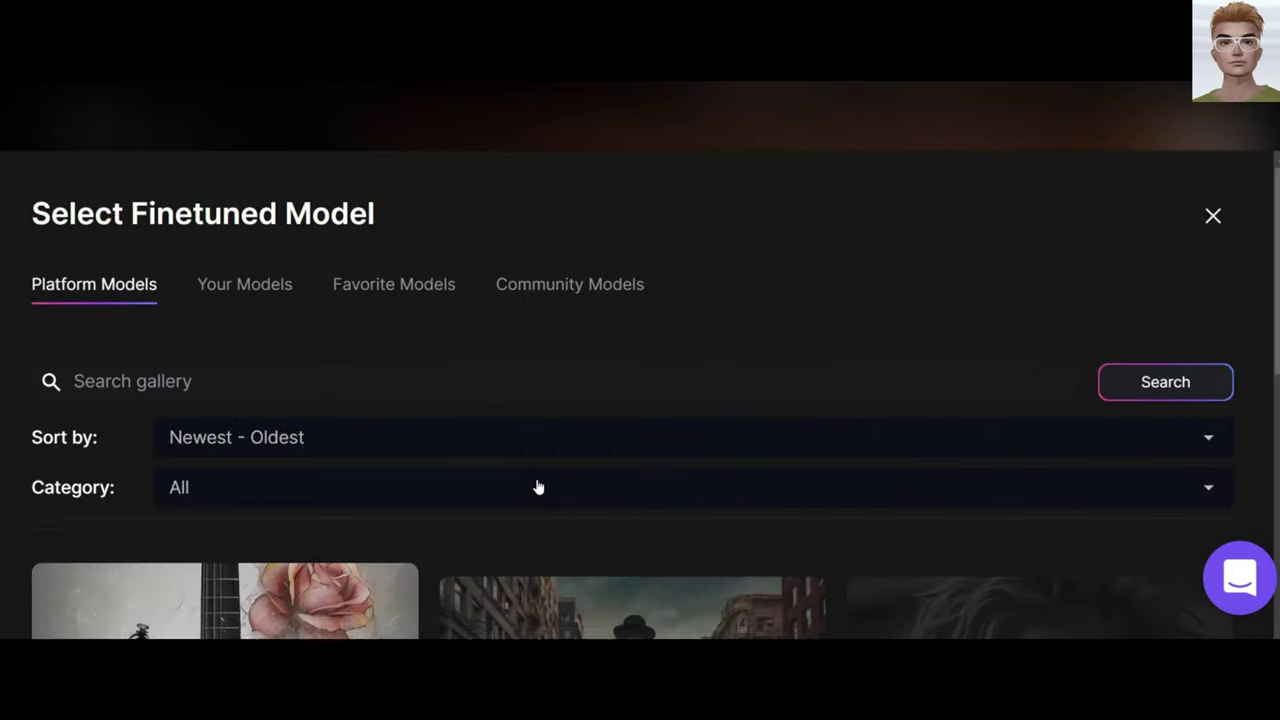
click(240, 287)
scroll(203, 364, down, 3)
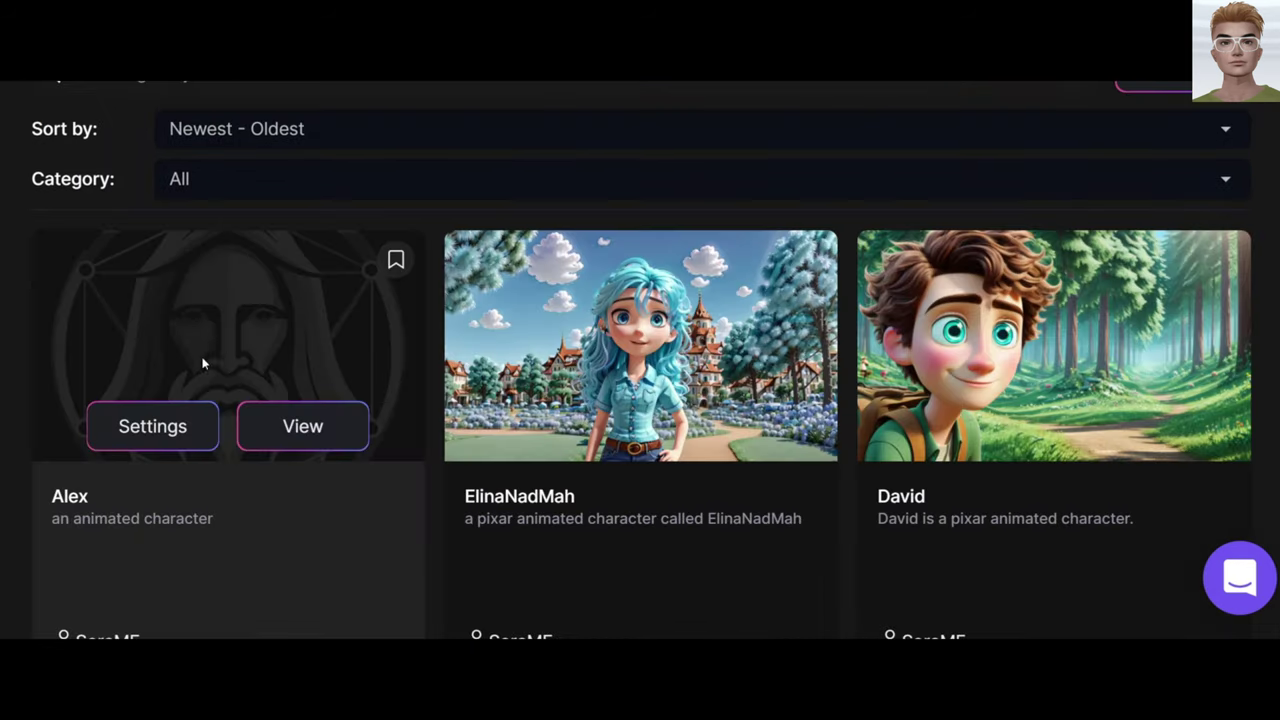
click(263, 428)
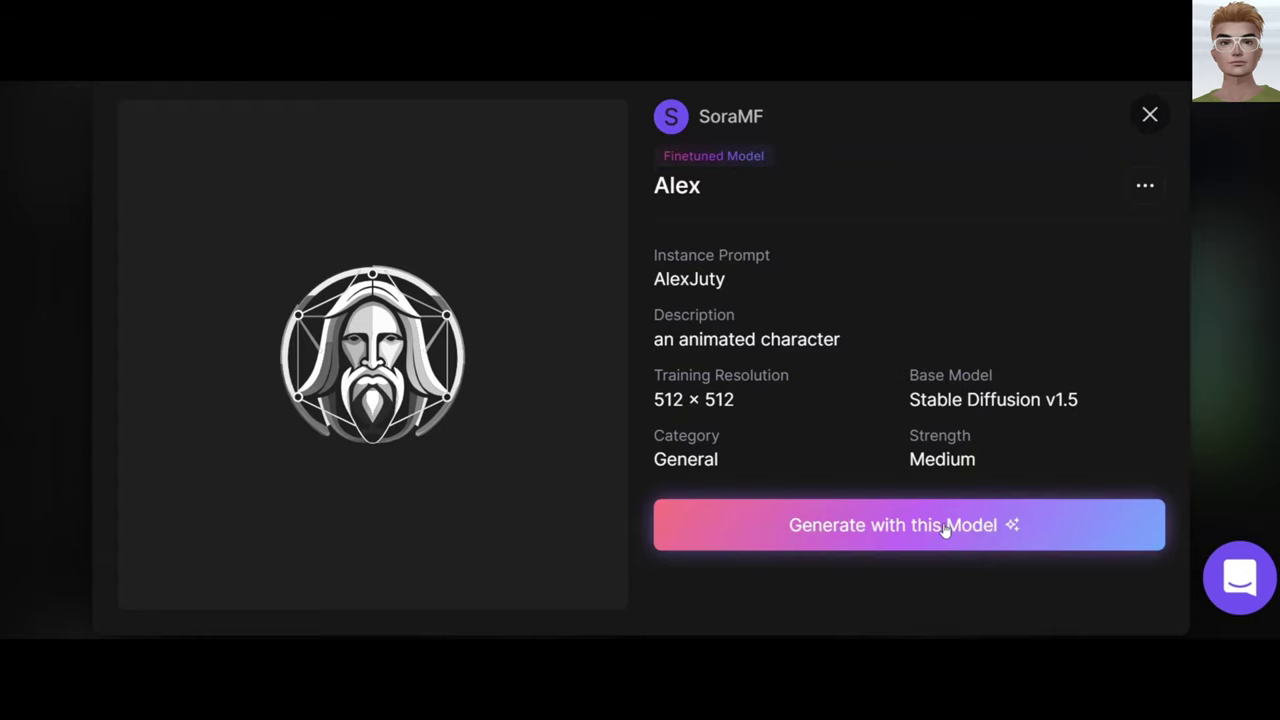
click(943, 531)
scroll(934, 534, up, 5)
scroll(878, 434, up, 3)
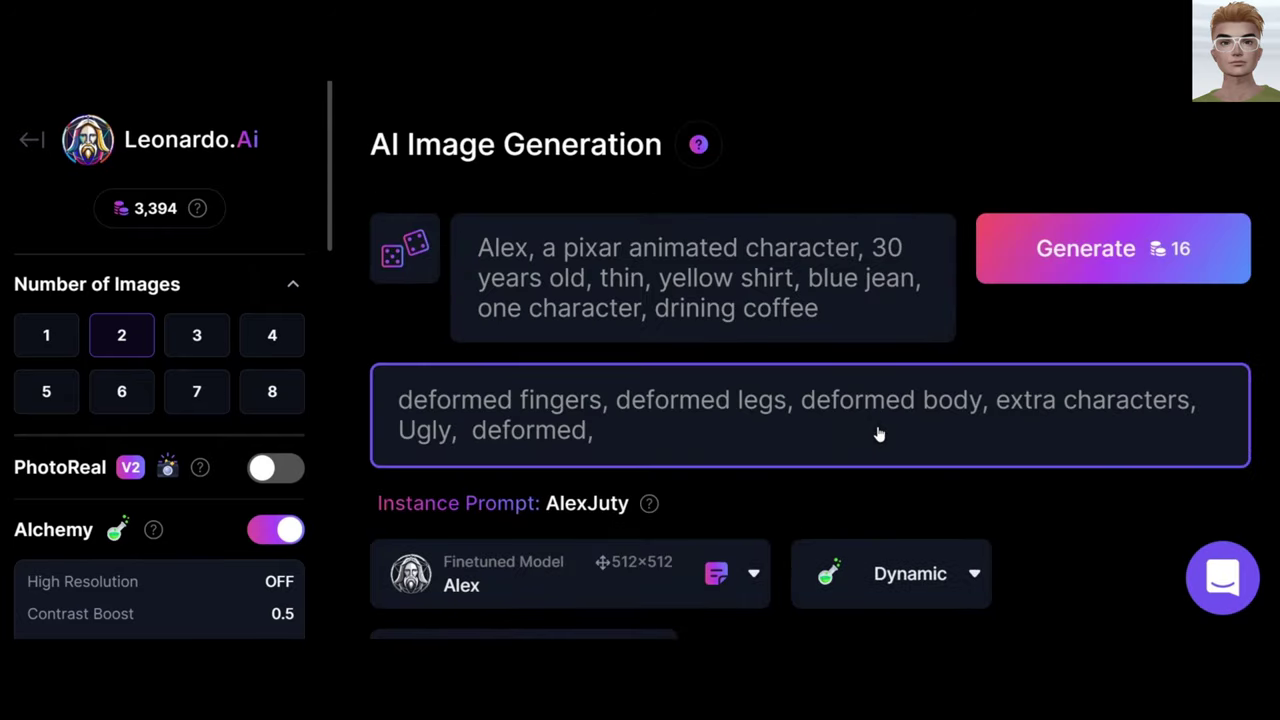
scroll(878, 434, down, 3)
scroll(783, 371, up, 3)
scroll(783, 371, up, 1)
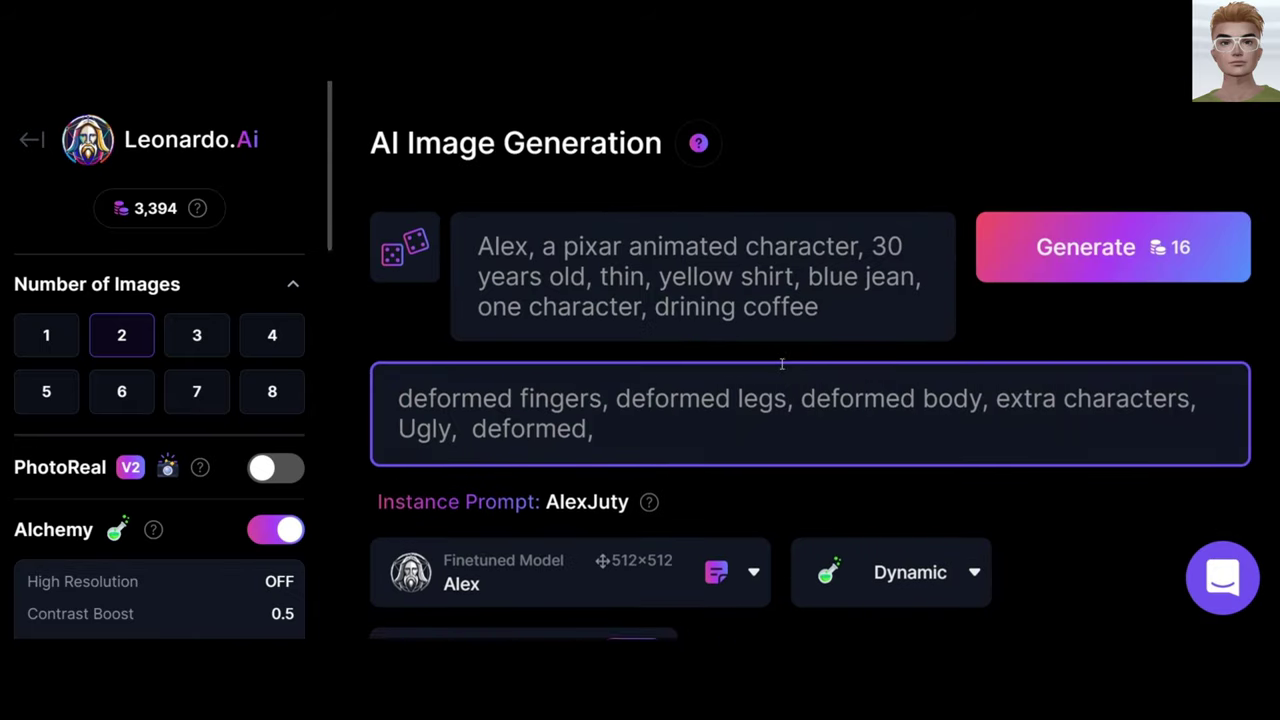
scroll(783, 371, down, 2)
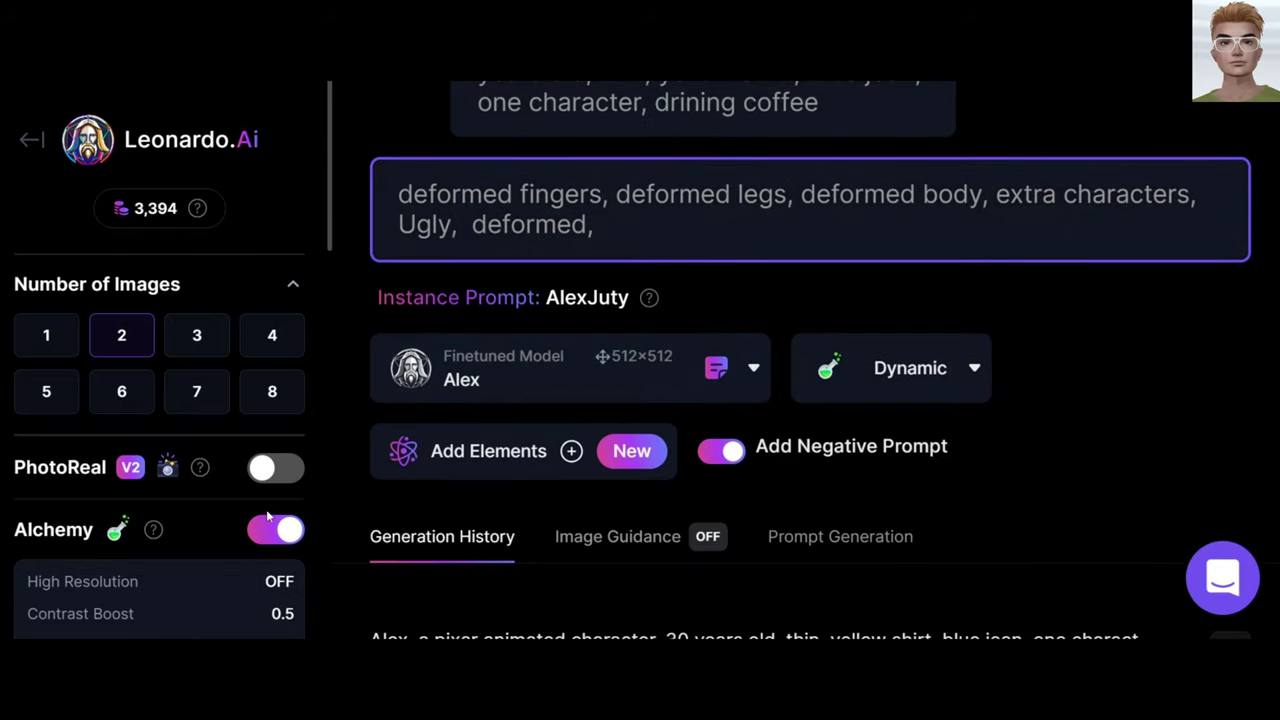
- Turn Alchemy off and set the style preset to Leonardo Style
click(272, 530)
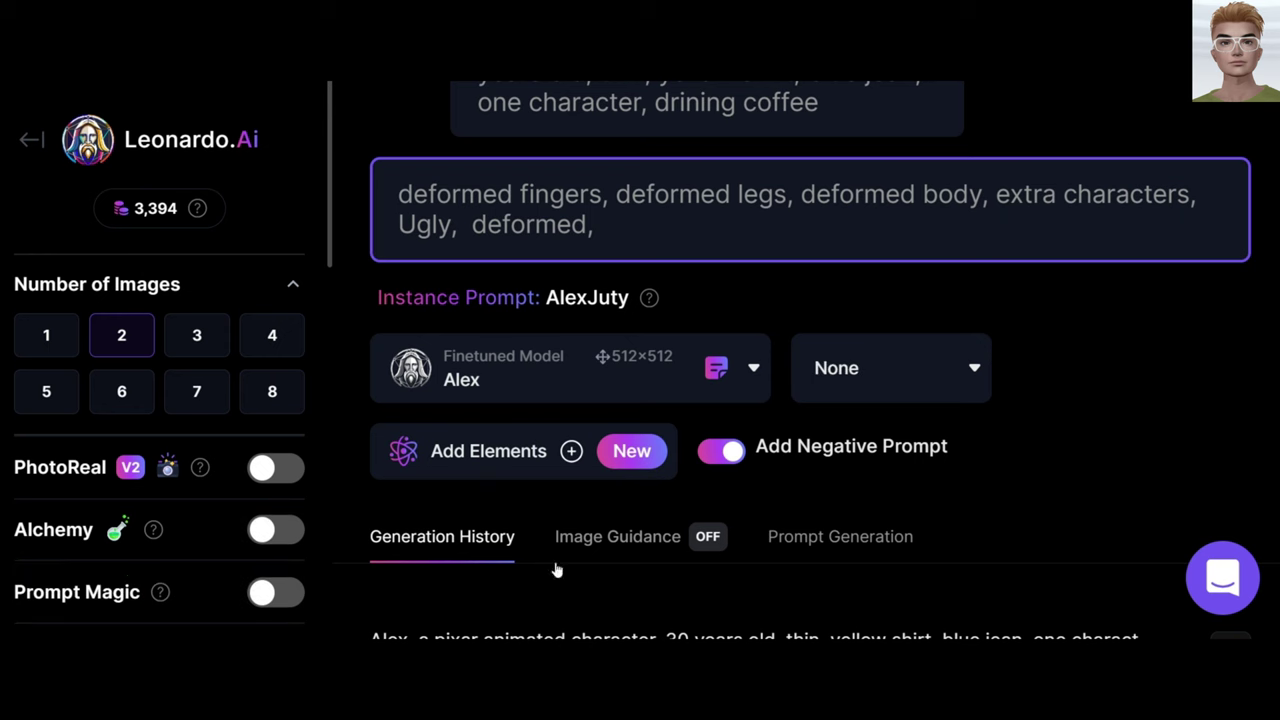
click(886, 360)
click(898, 438)
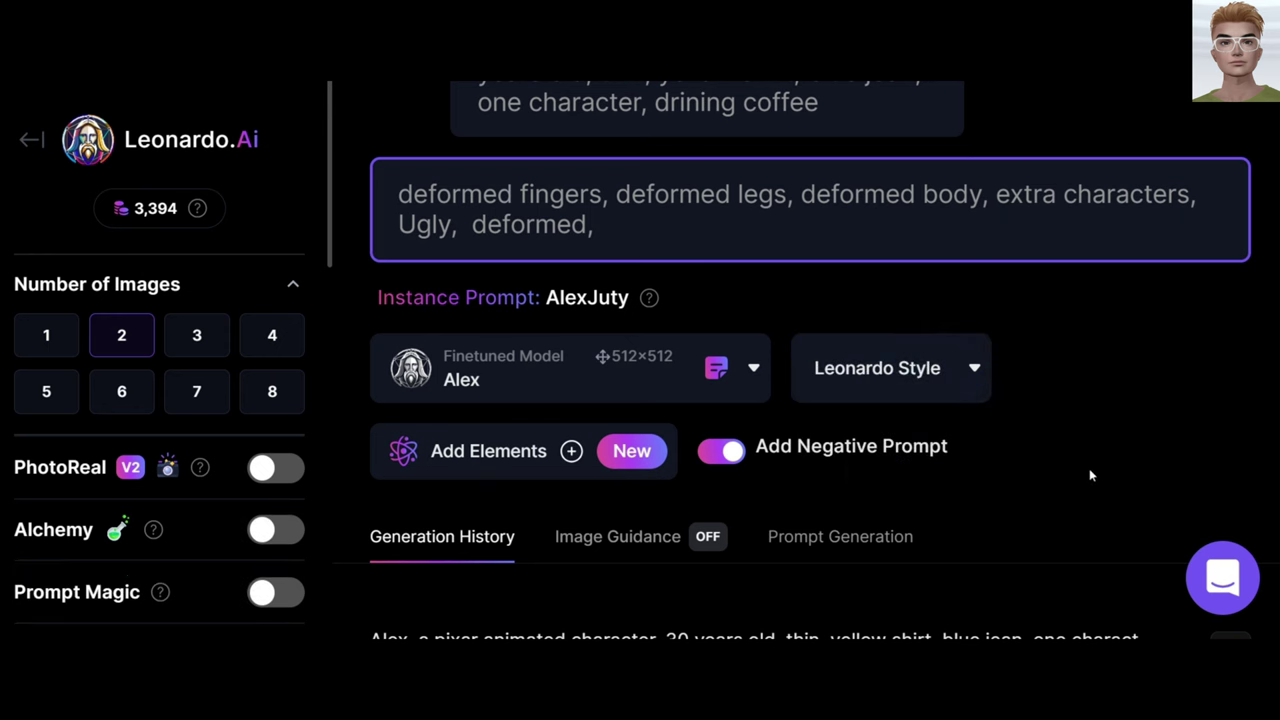
scroll(1052, 448, up, 3)
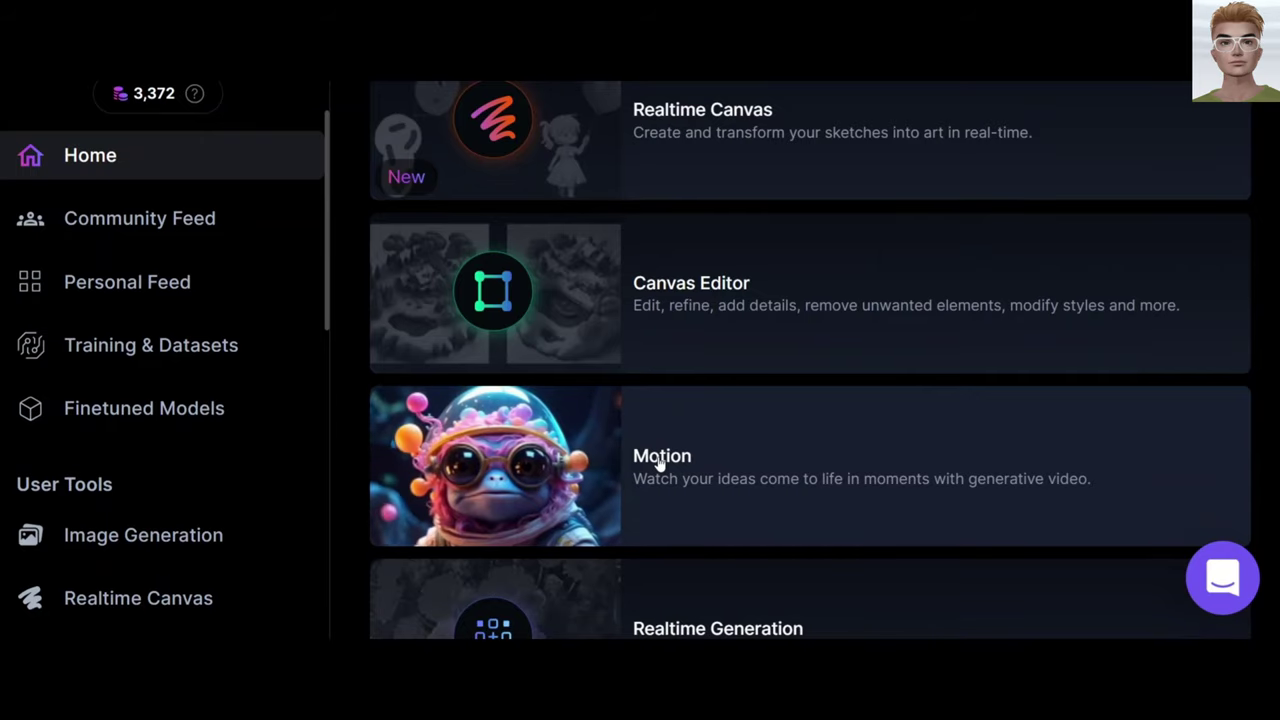
- Upload the third Alex image to Image2Motion and generate a motion clip from it
click(636, 462)
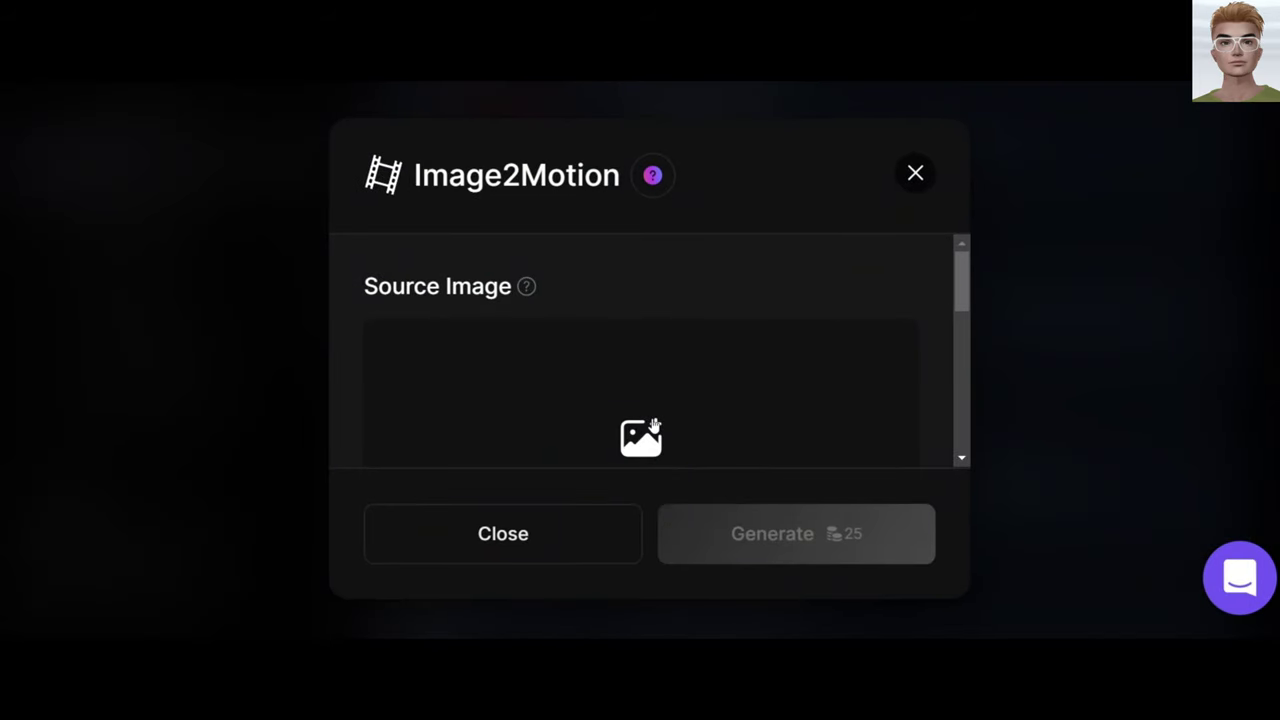
click(654, 427)
click(527, 150)
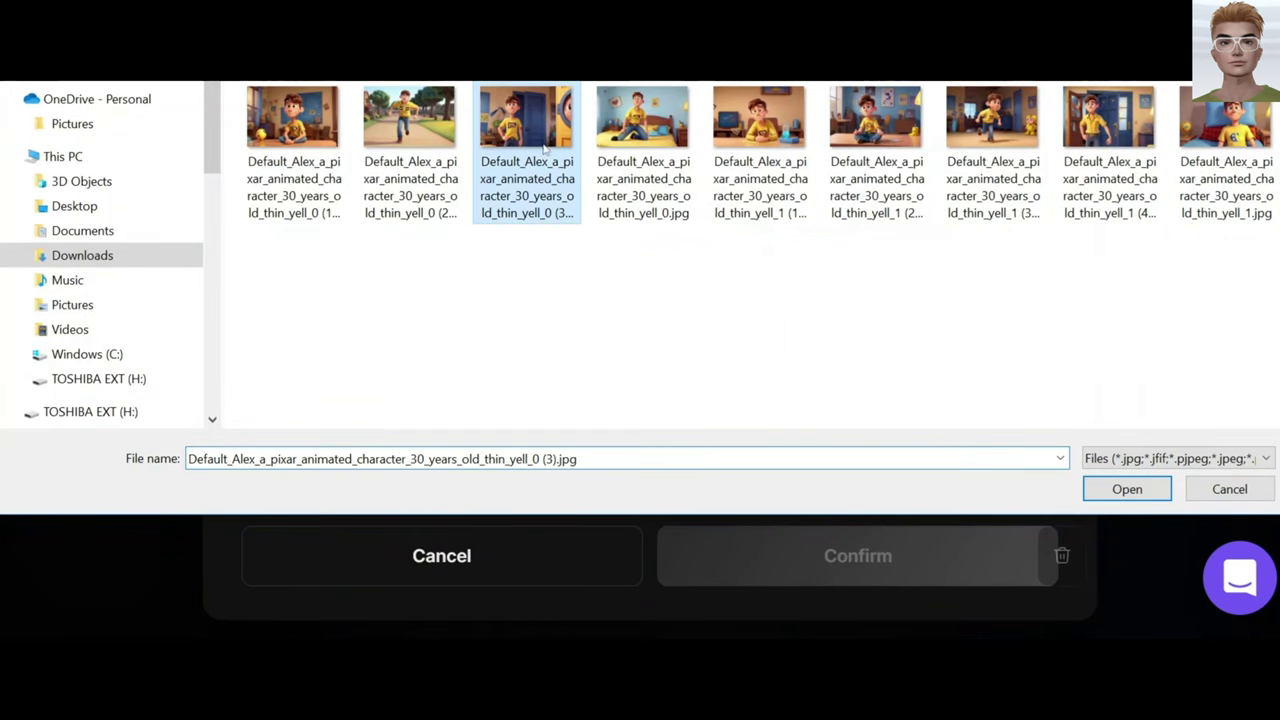
click(1120, 488)
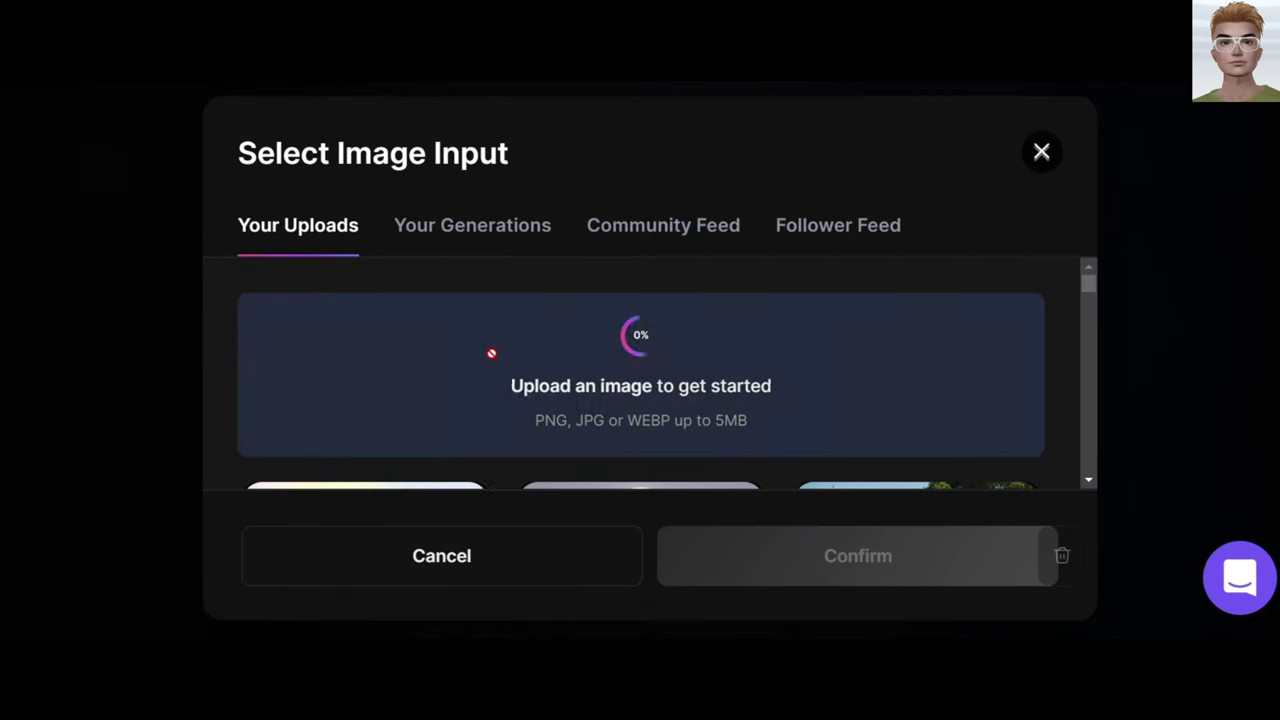
scroll(717, 363, down, 3)
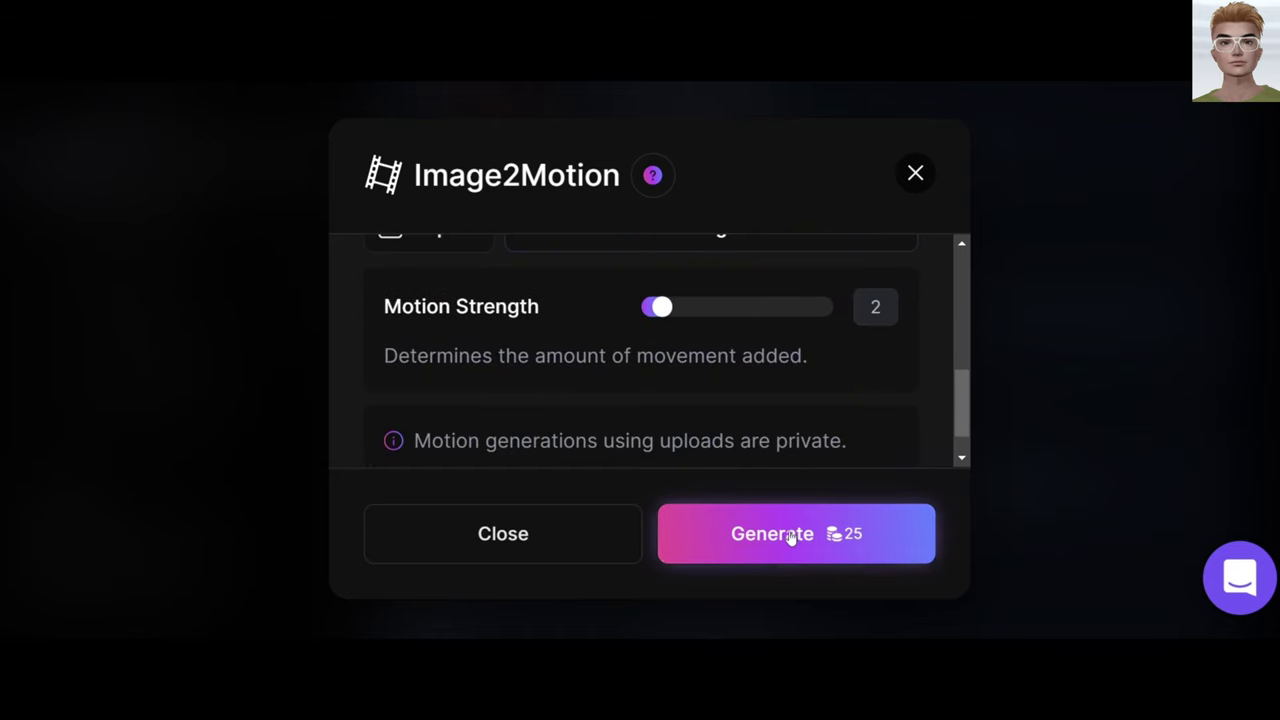
click(791, 532)
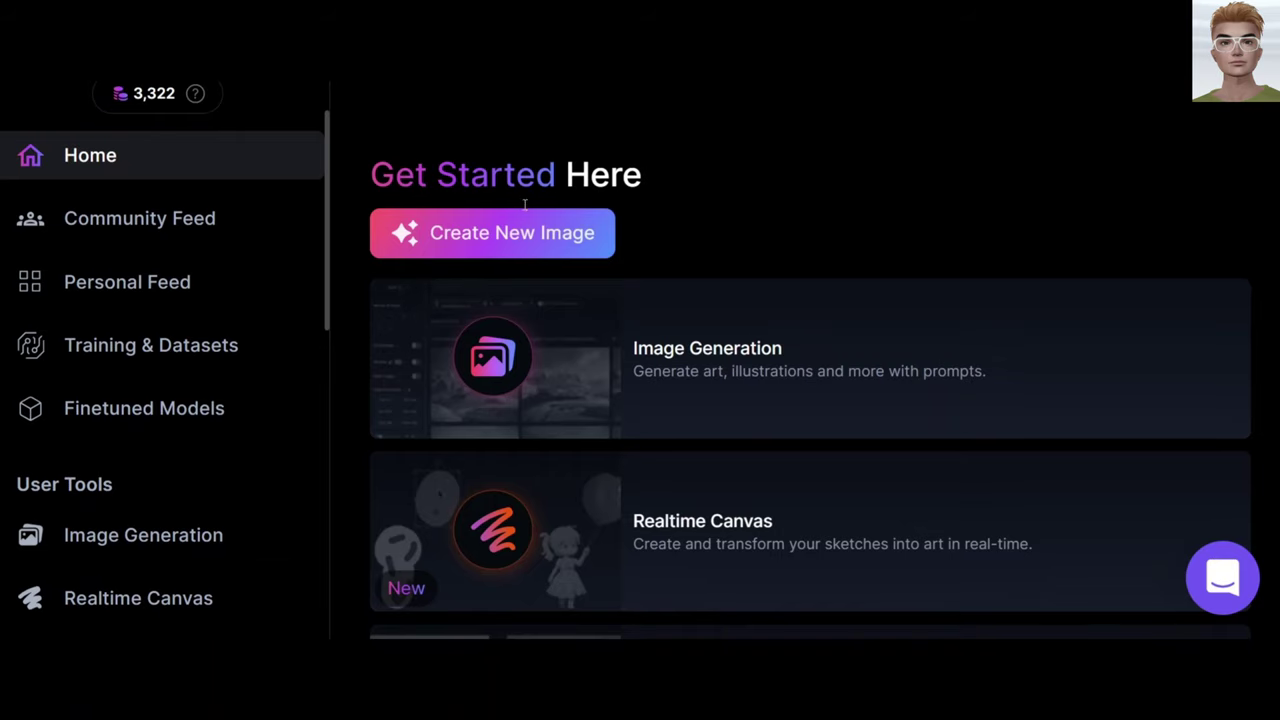
- Place the third Alex image on a new Canvas Editor canvas, near the upper left
scroll(891, 549, down, 3)
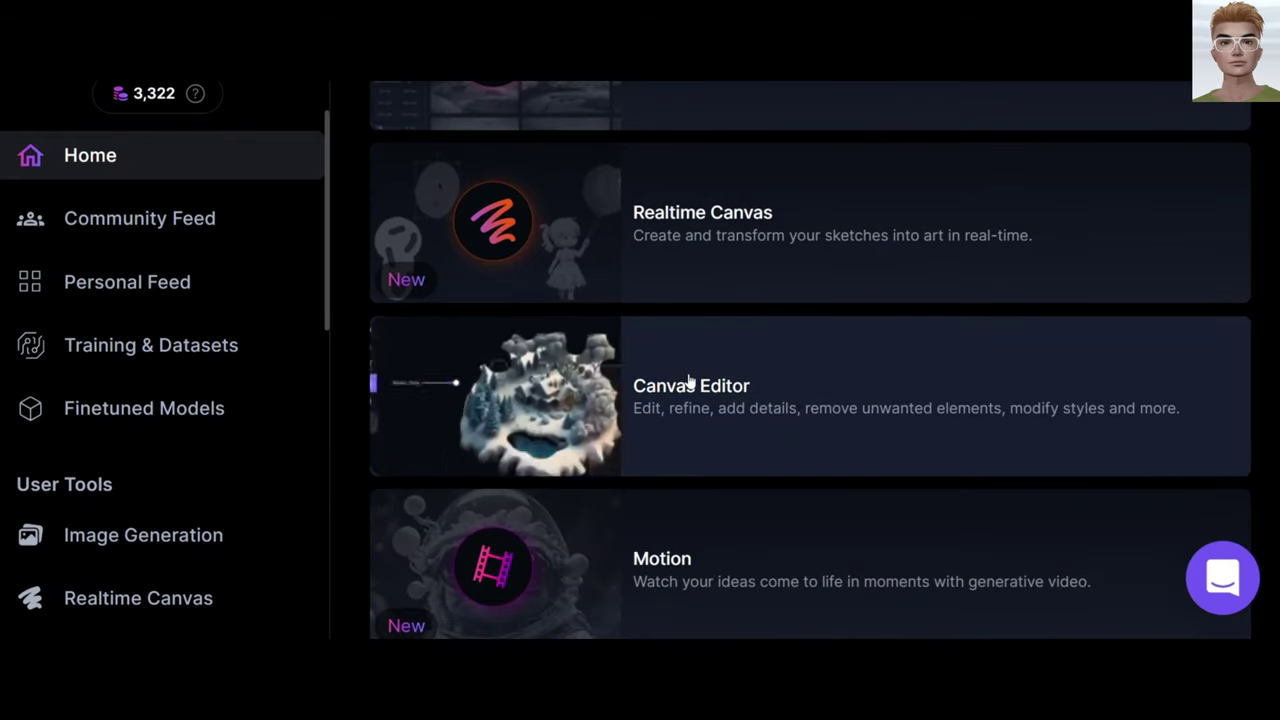
click(582, 459)
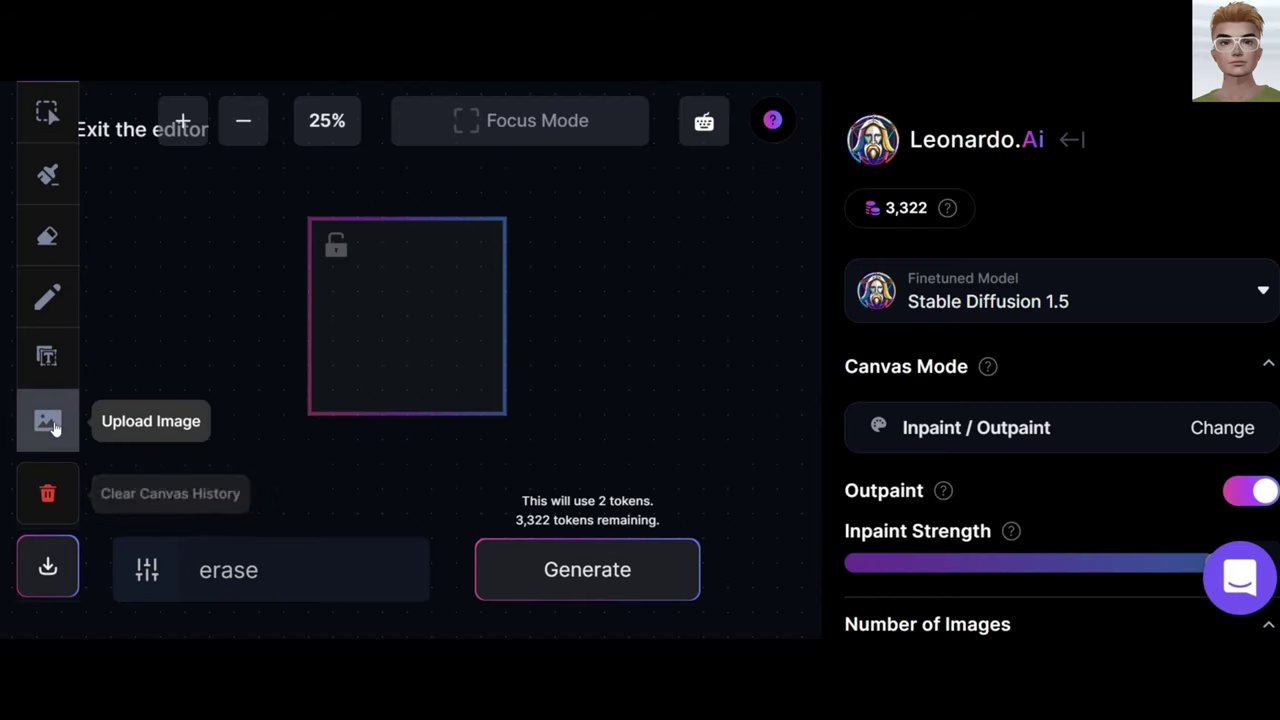
click(57, 432)
click(189, 420)
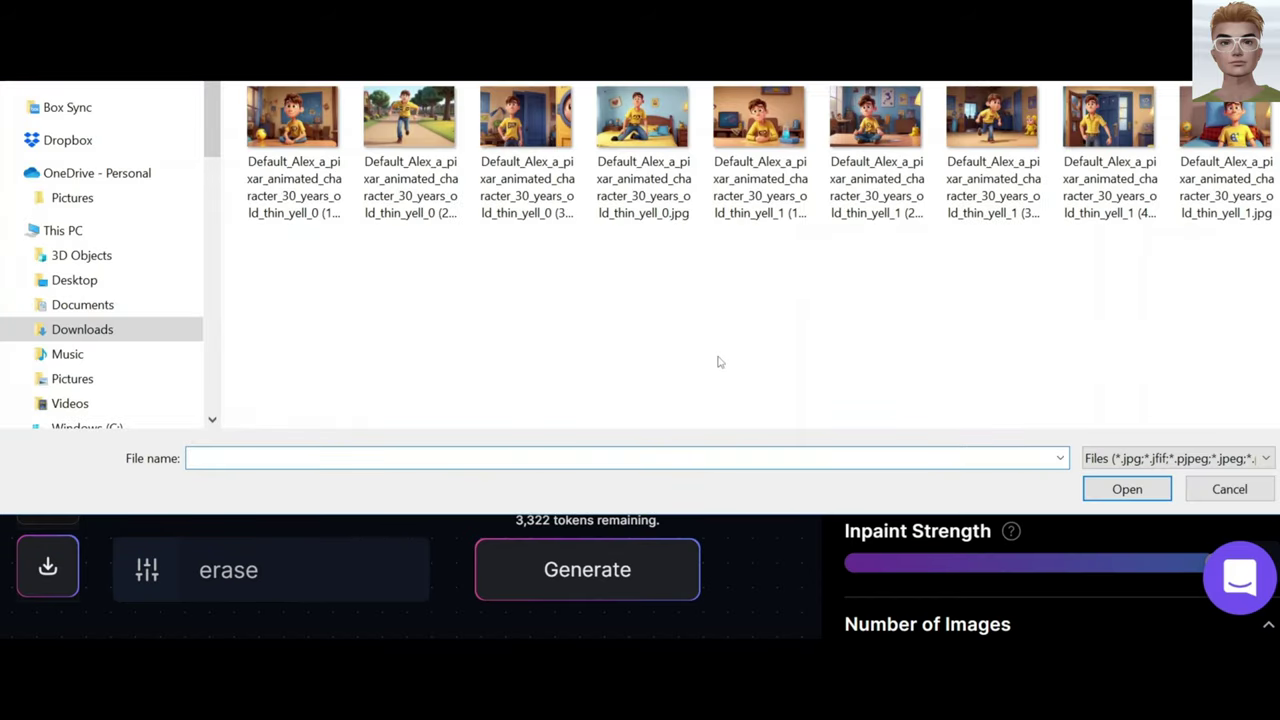
click(525, 125)
click(1127, 489)
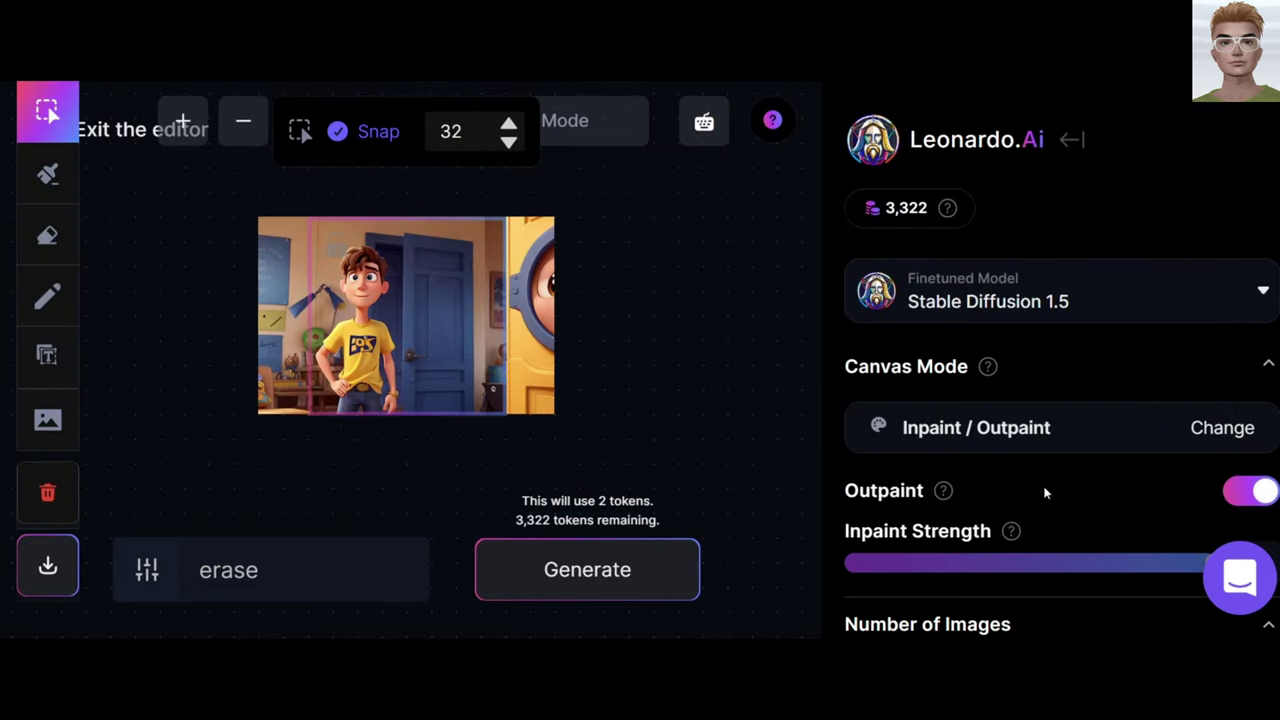
drag(313, 412, 300, 364)
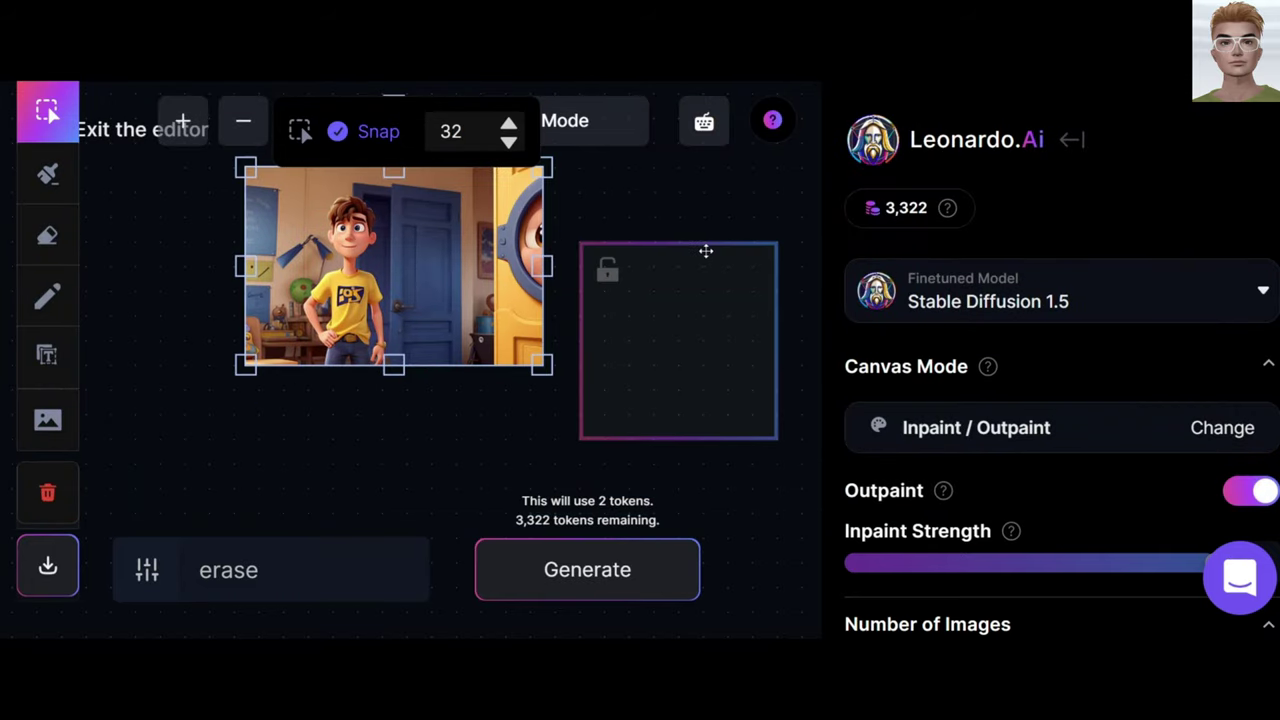
- Outpaint Alex's lower-left area with the prompt 'fill the structure' and compare both results
drag(708, 246, 372, 295)
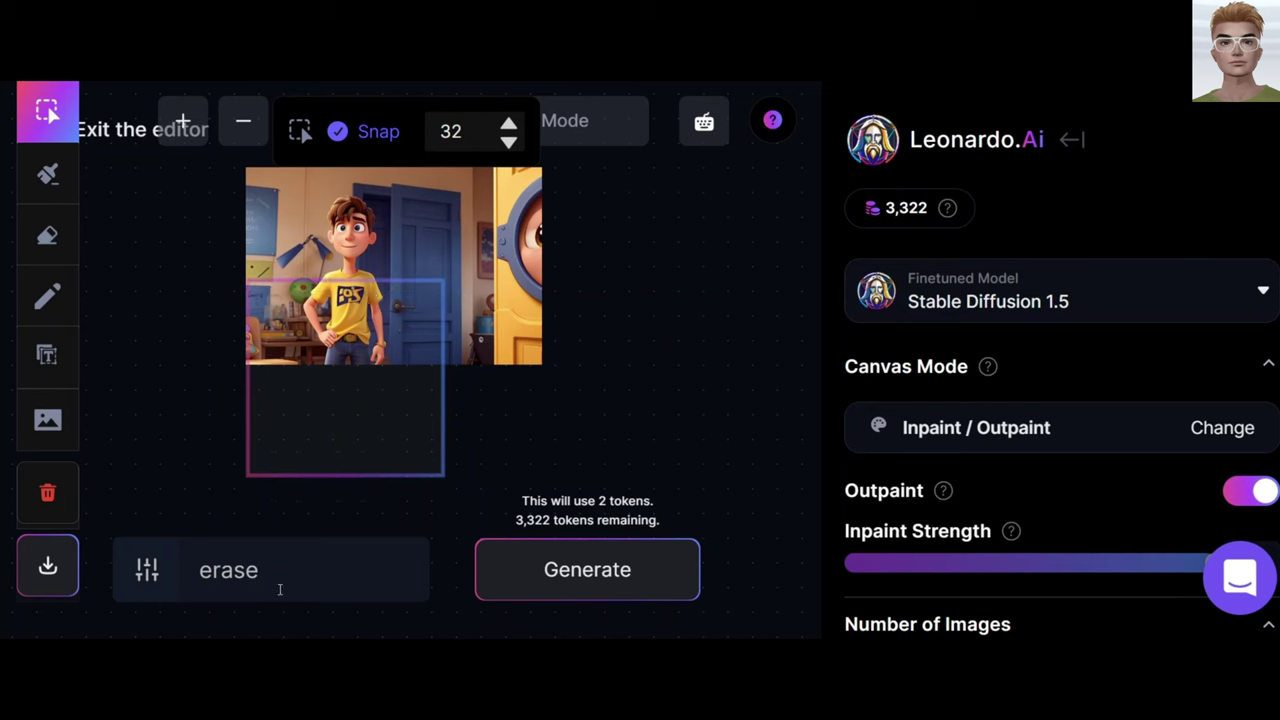
drag(280, 590, 171, 585)
text(fill the structure)
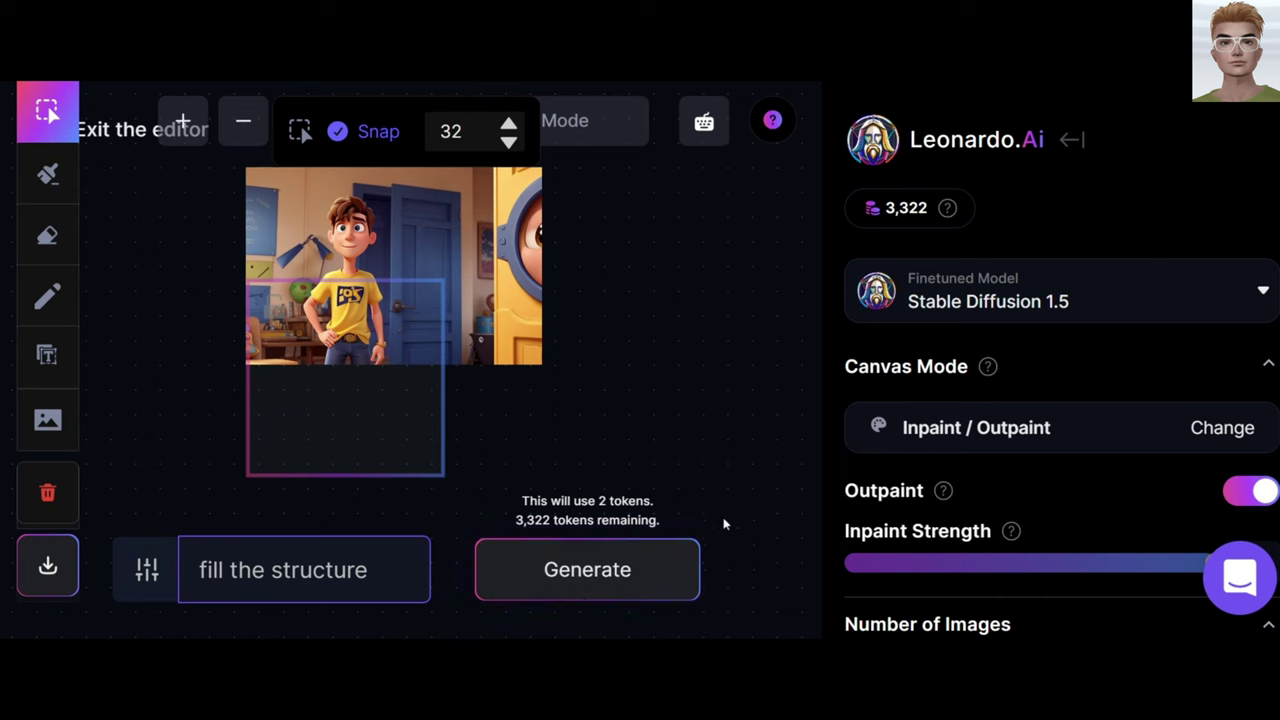
click(570, 567)
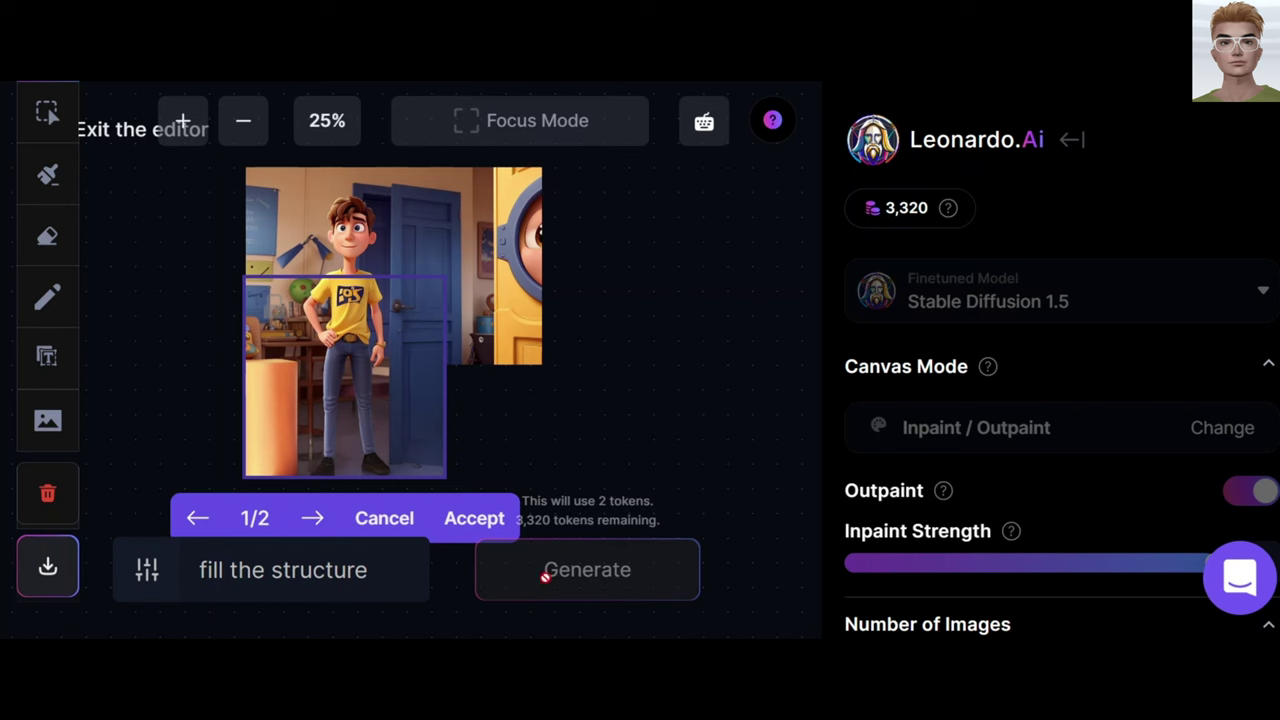
click(316, 520)
click(205, 522)
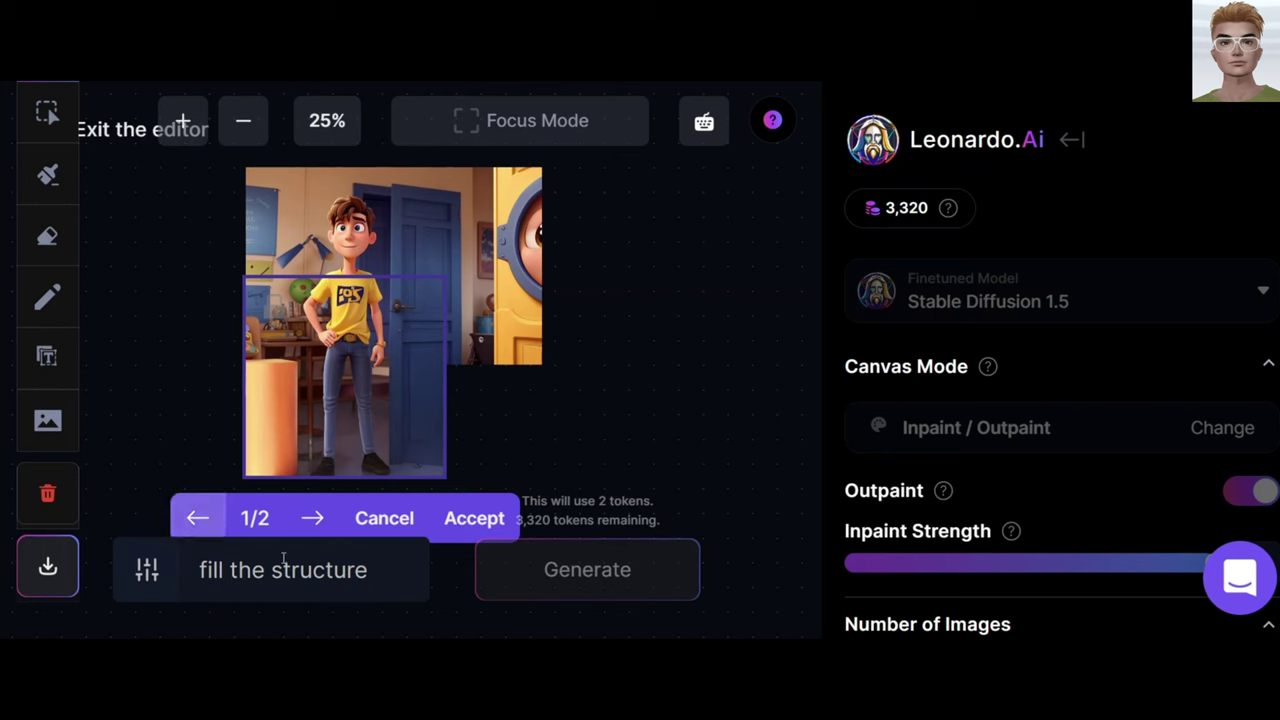
- Keep the first outpaint result, then generate another fill with the frame at the lower right
click(480, 522)
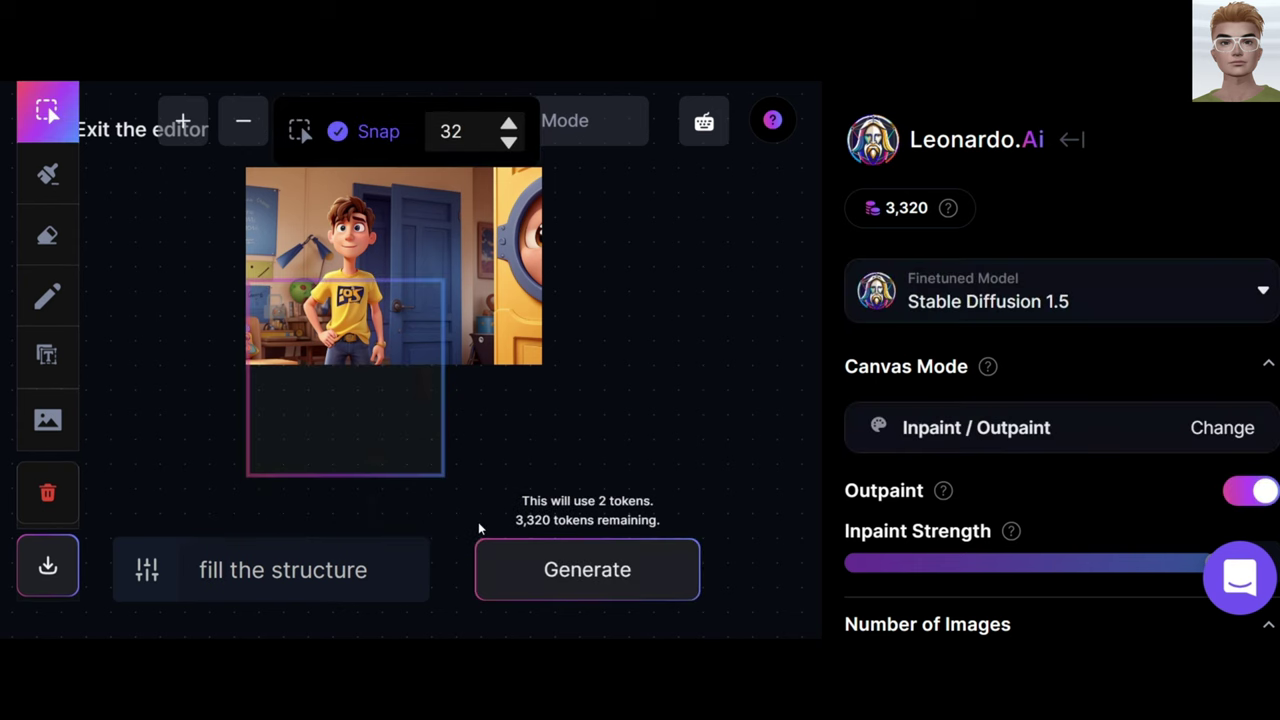
drag(464, 285, 532, 292)
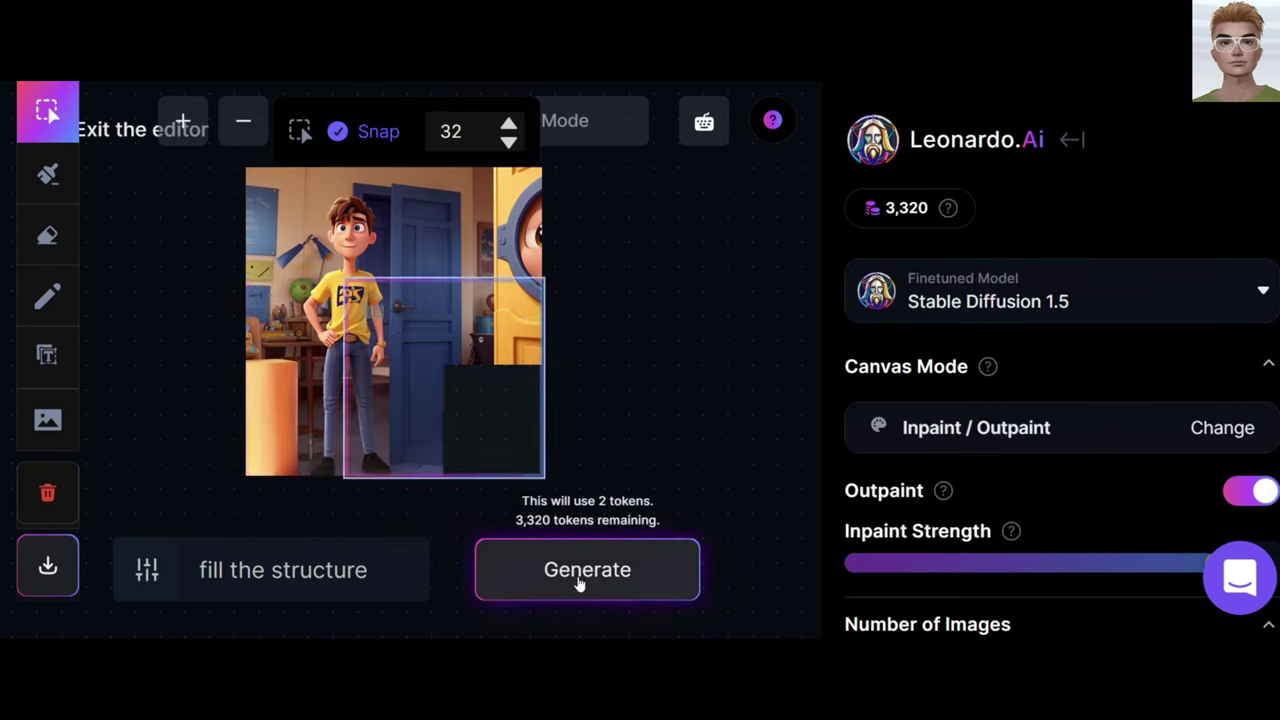
click(580, 578)
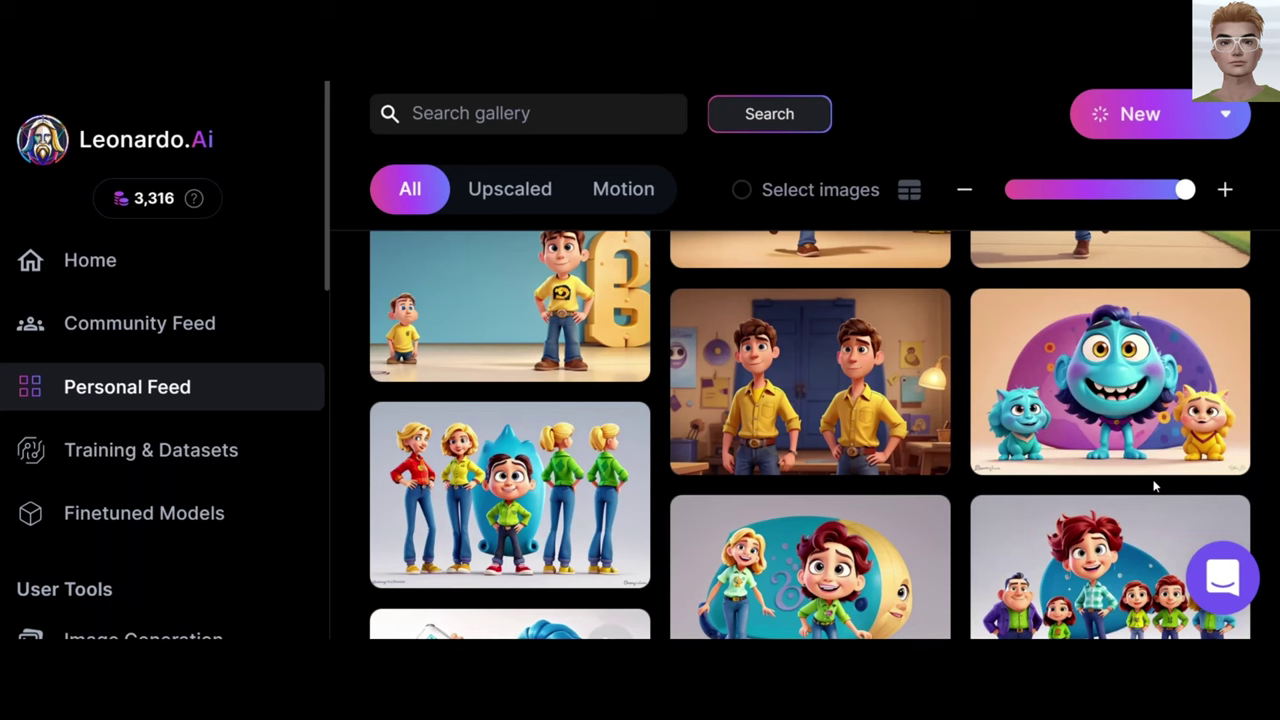
- Run Remove background on the hat-wearing character image
scroll(508, 380, down, 5)
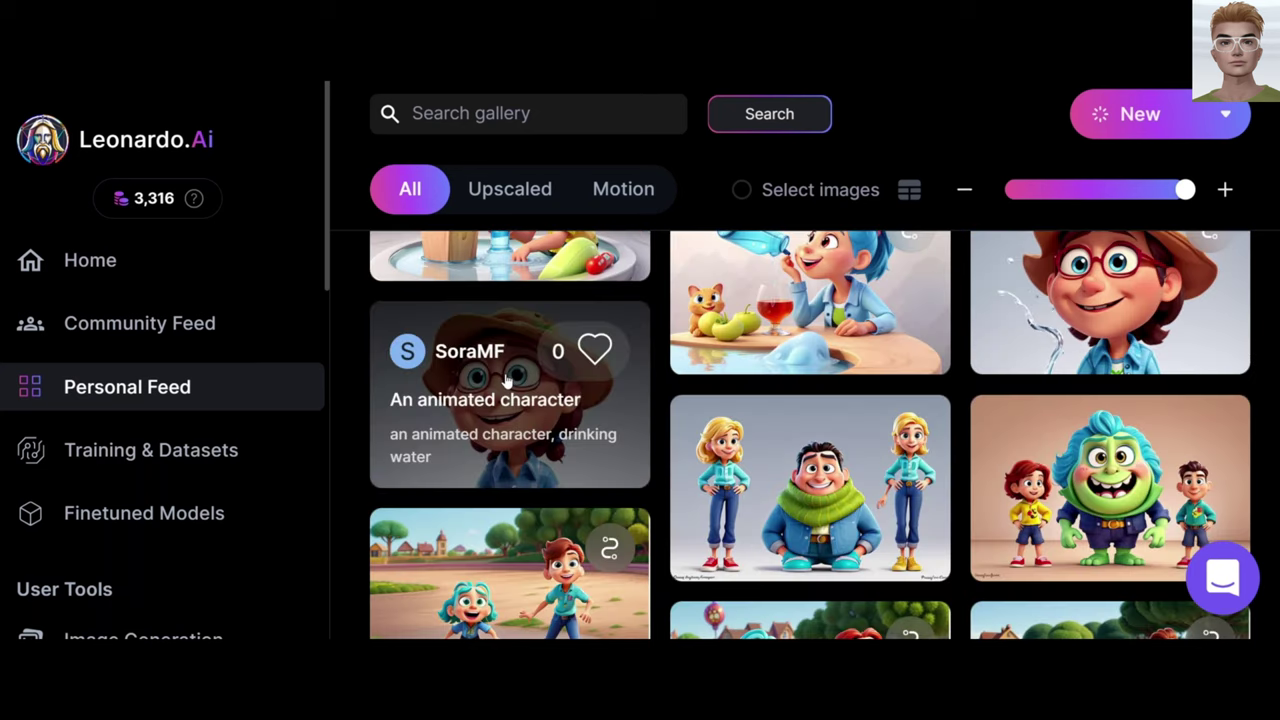
click(500, 383)
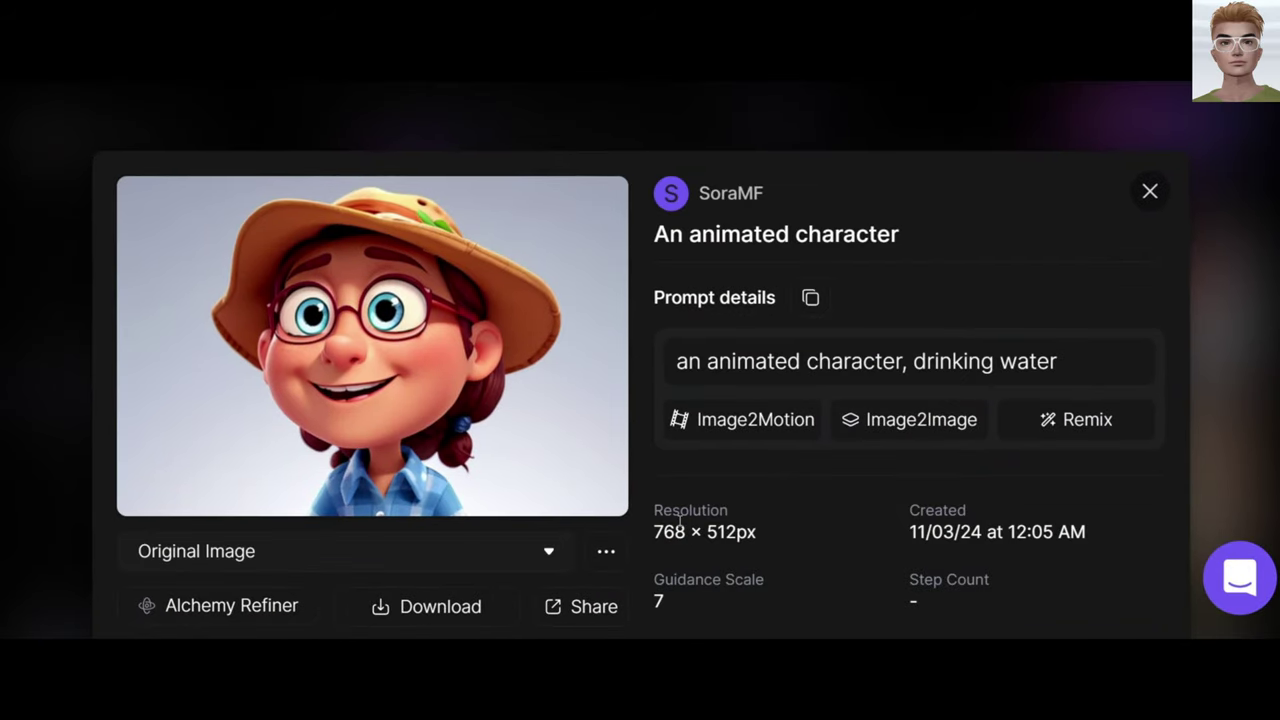
scroll(643, 468, down, 1)
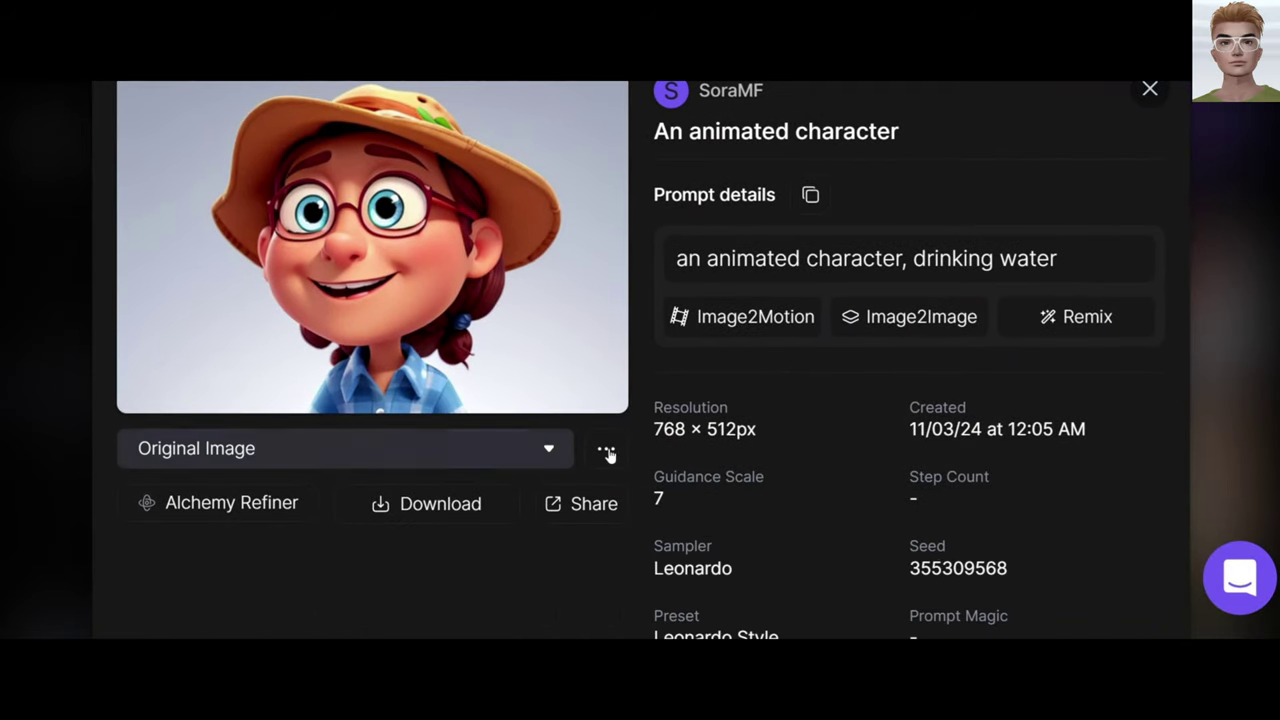
click(605, 449)
scroll(606, 440, down, 3)
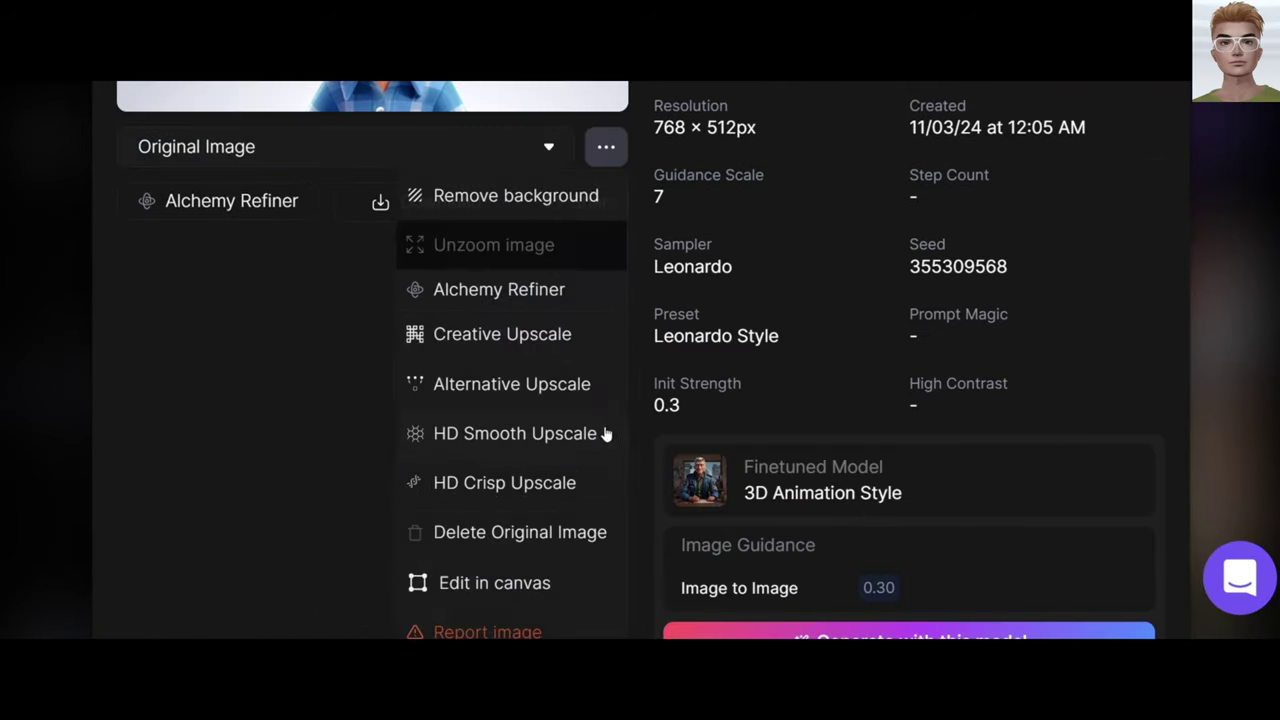
click(517, 196)
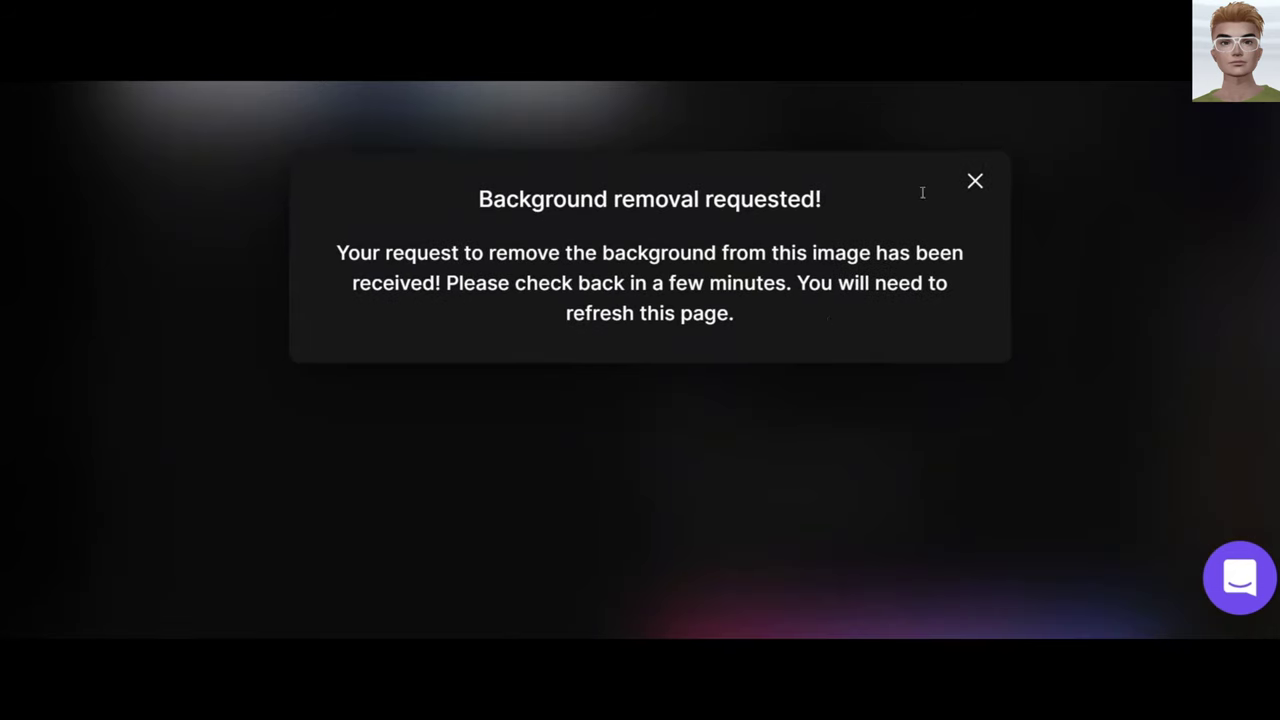
click(975, 180)
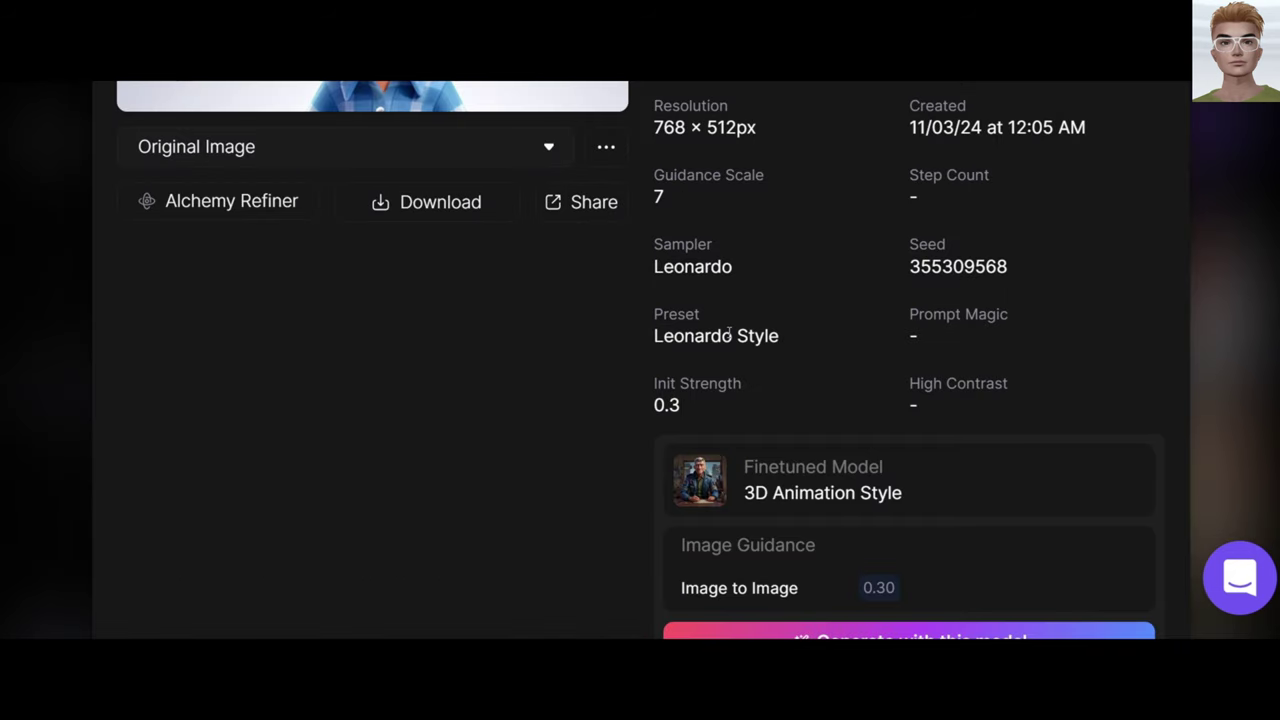
- Switch to the No Background version, download it, and close the image details
scroll(674, 341, up, 3)
scroll(674, 341, up, 2)
click(530, 550)
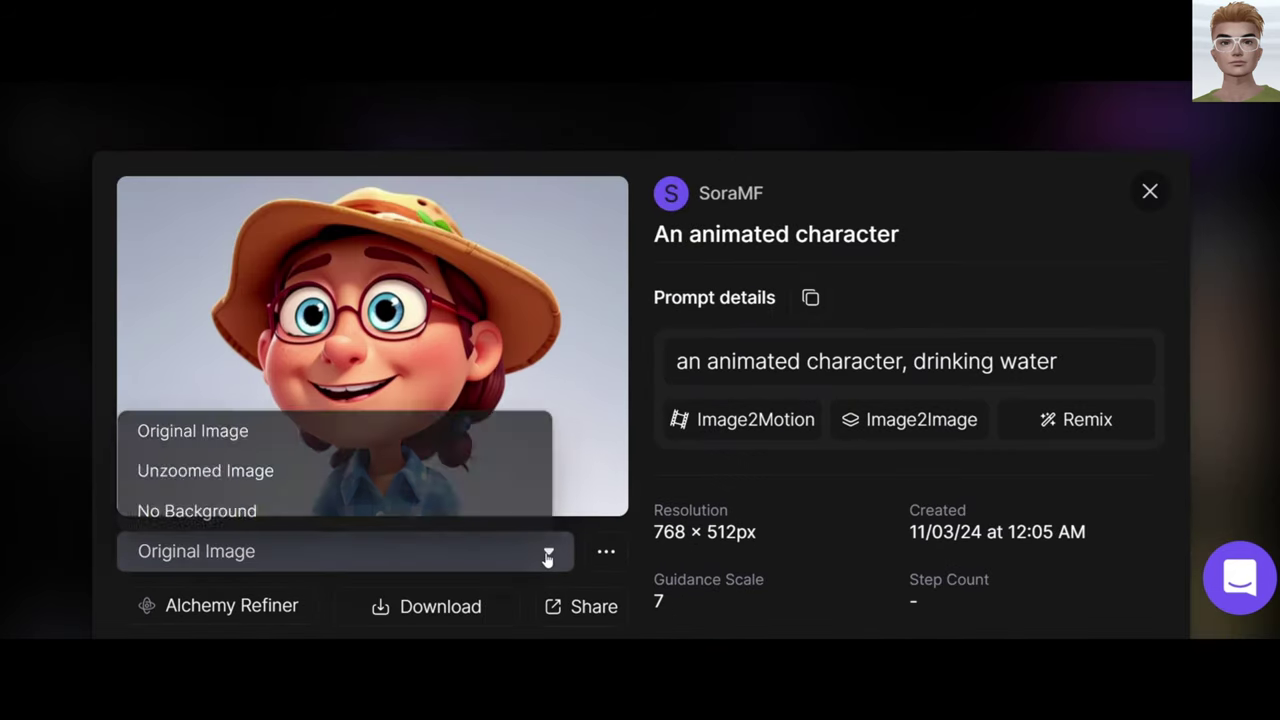
click(173, 510)
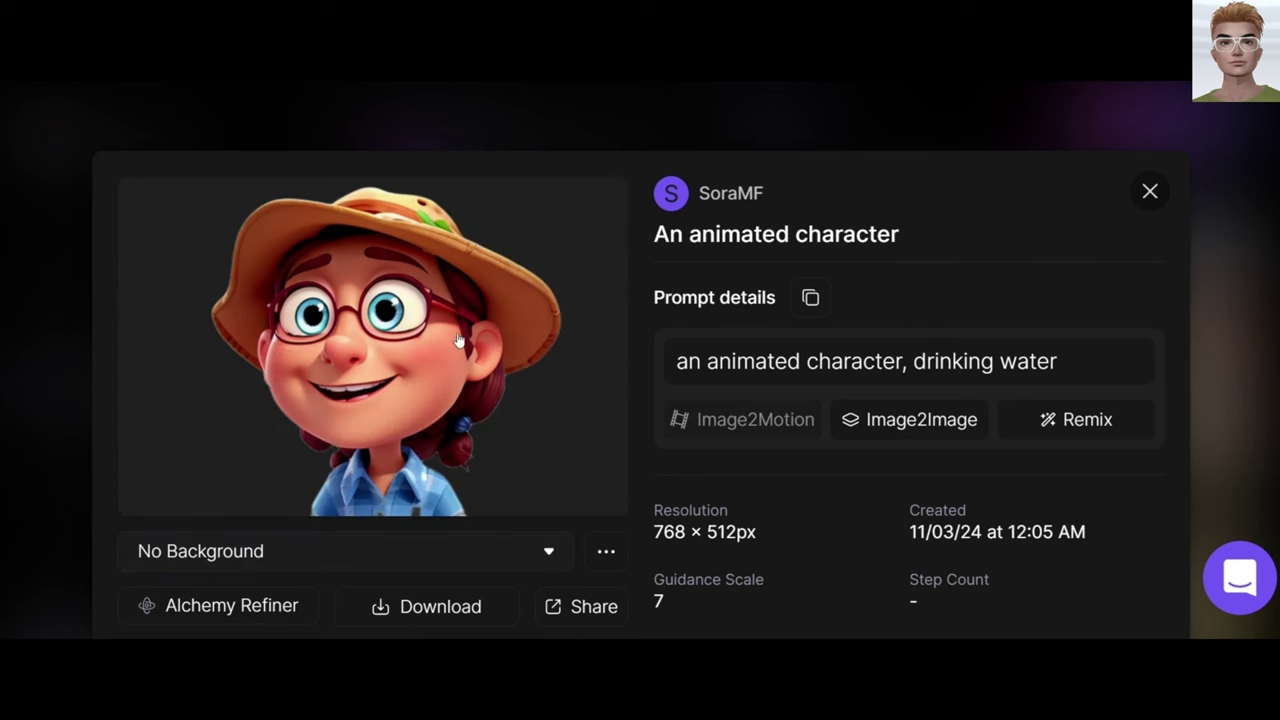
click(388, 612)
key(Escape)
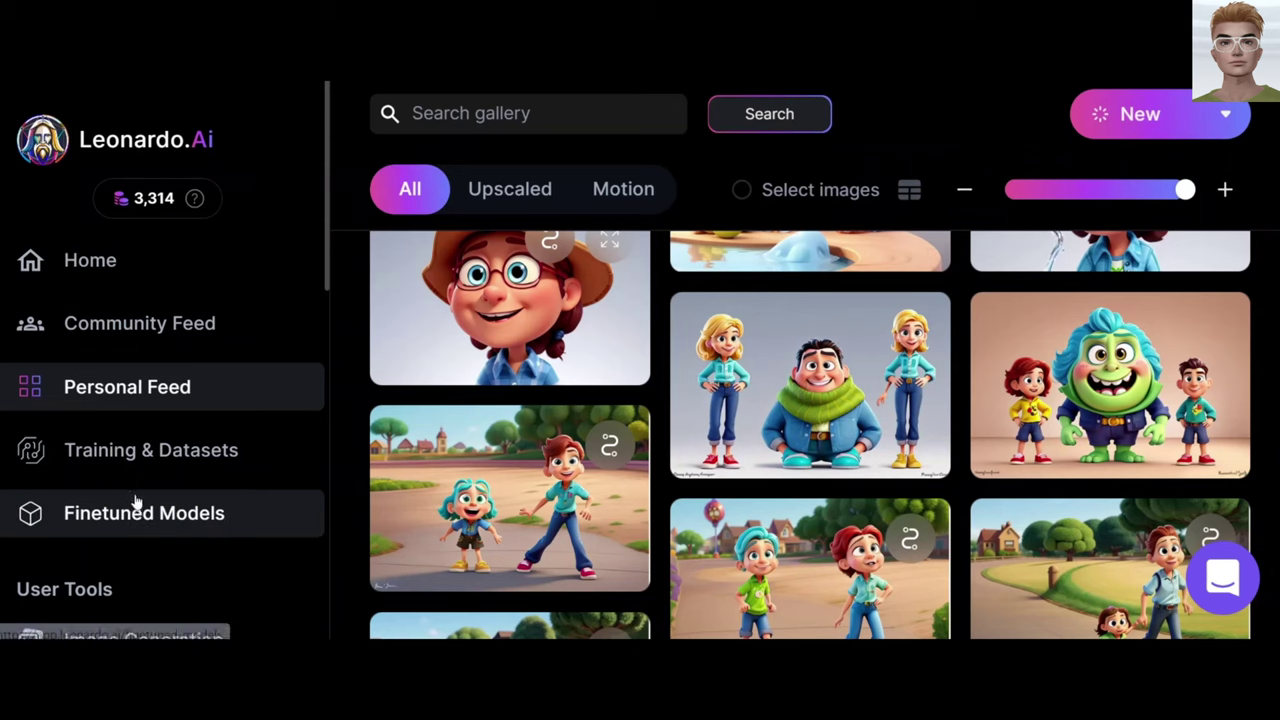
- Add the hat-wearing character image beside Alex on the canvas, then search the web for Vidnoz
scroll(80, 537, down, 5)
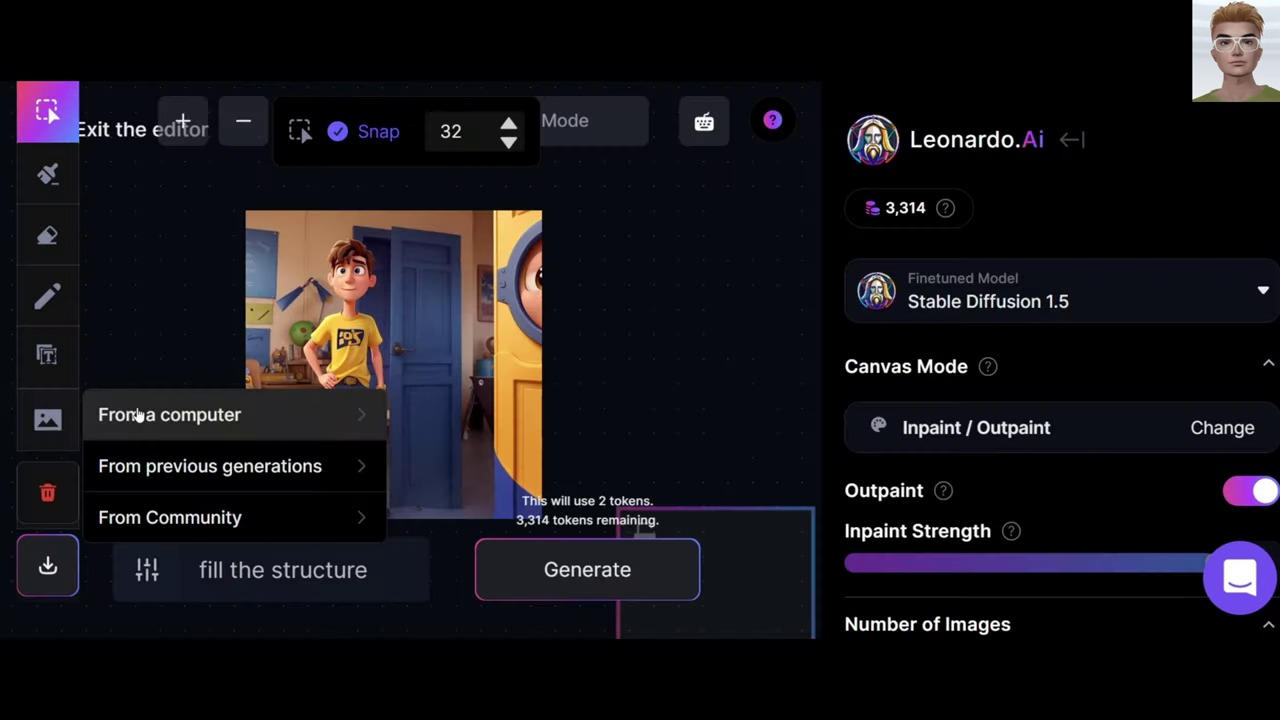
click(138, 415)
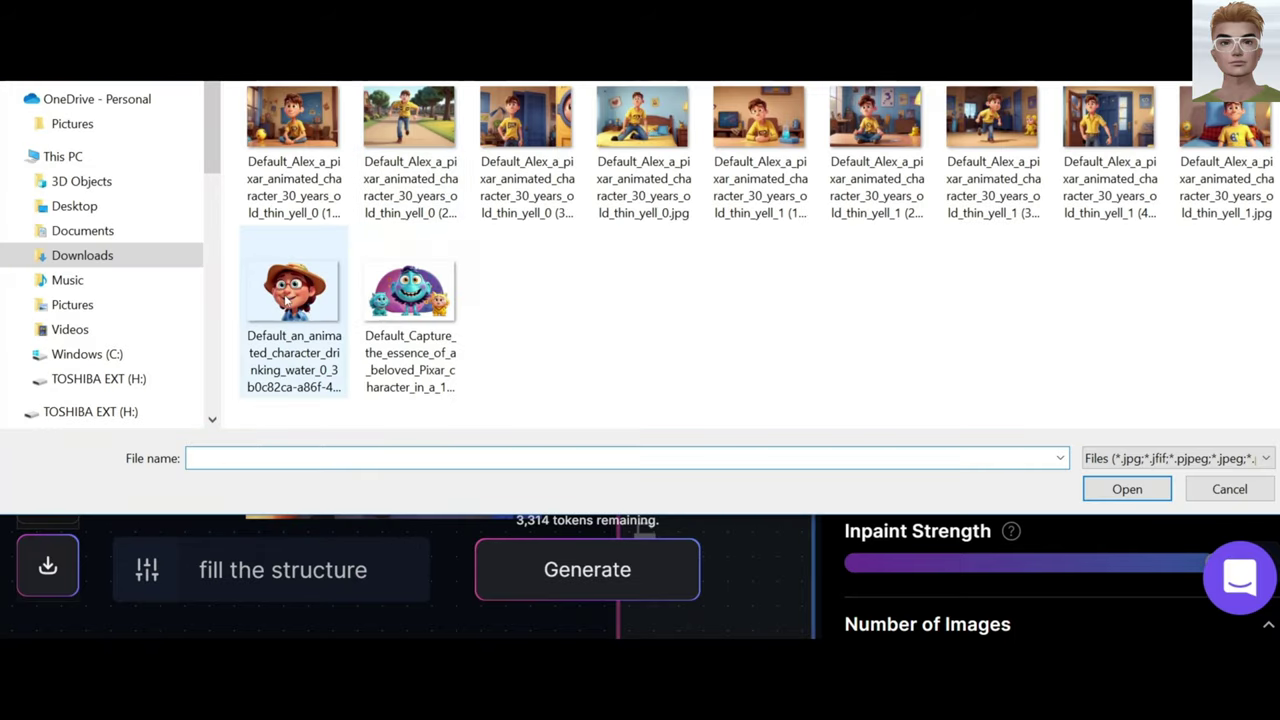
click(290, 300)
click(1110, 490)
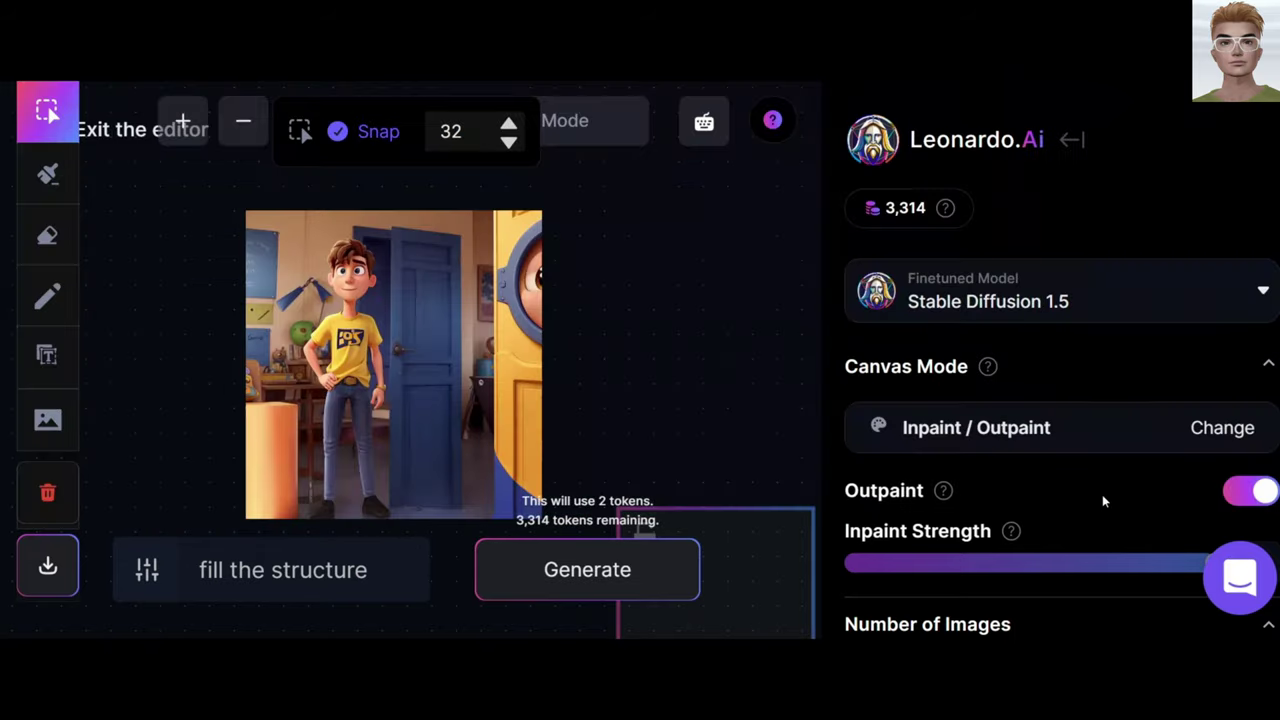
drag(761, 573, 721, 285)
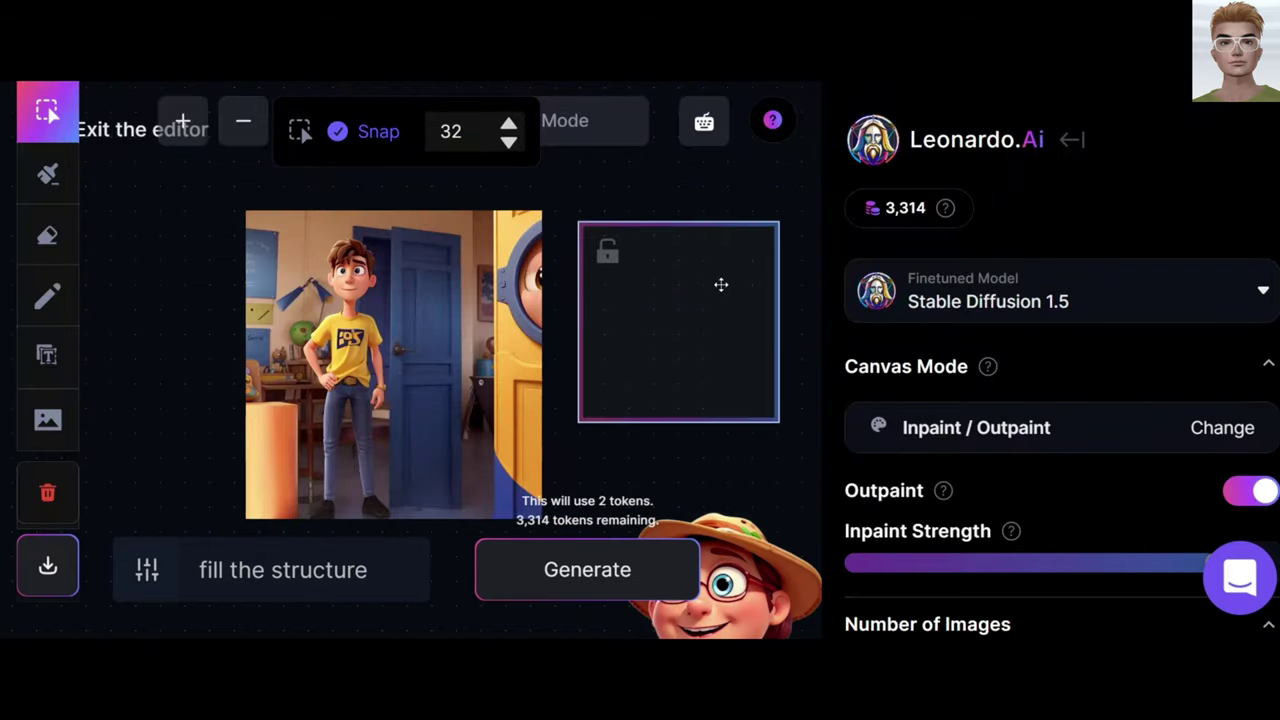
drag(735, 580, 478, 305)
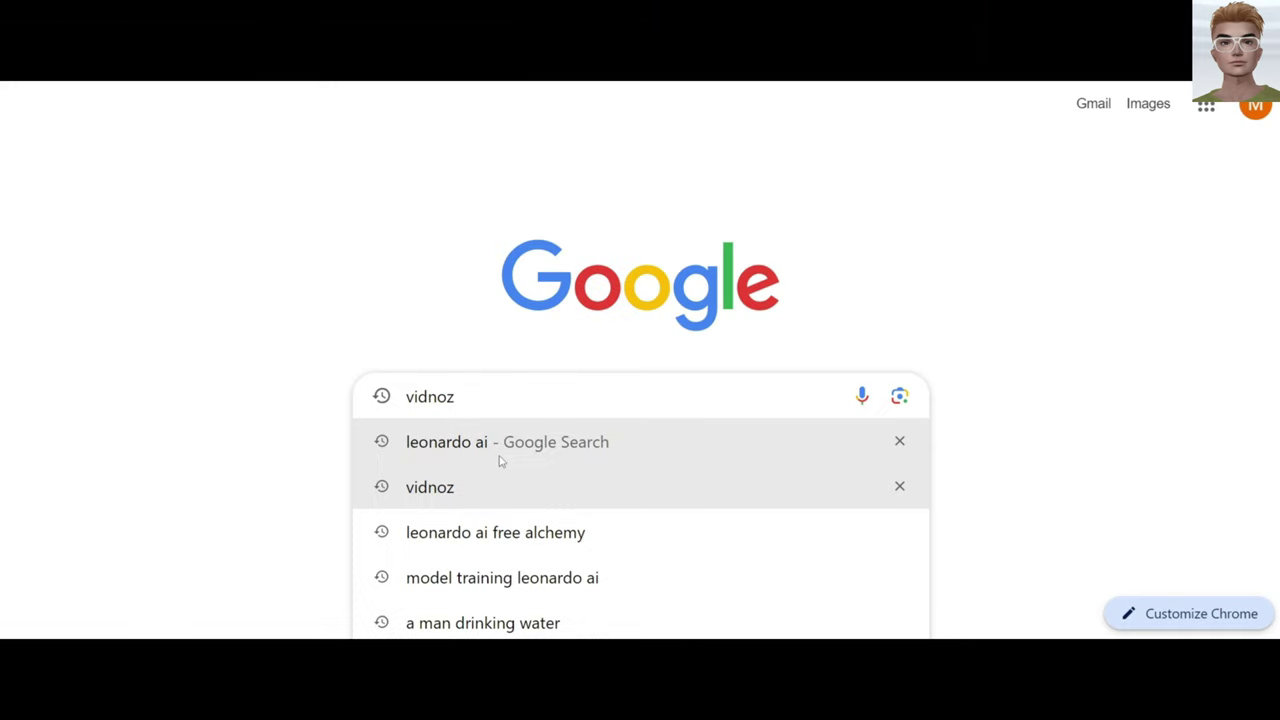
key(Return)
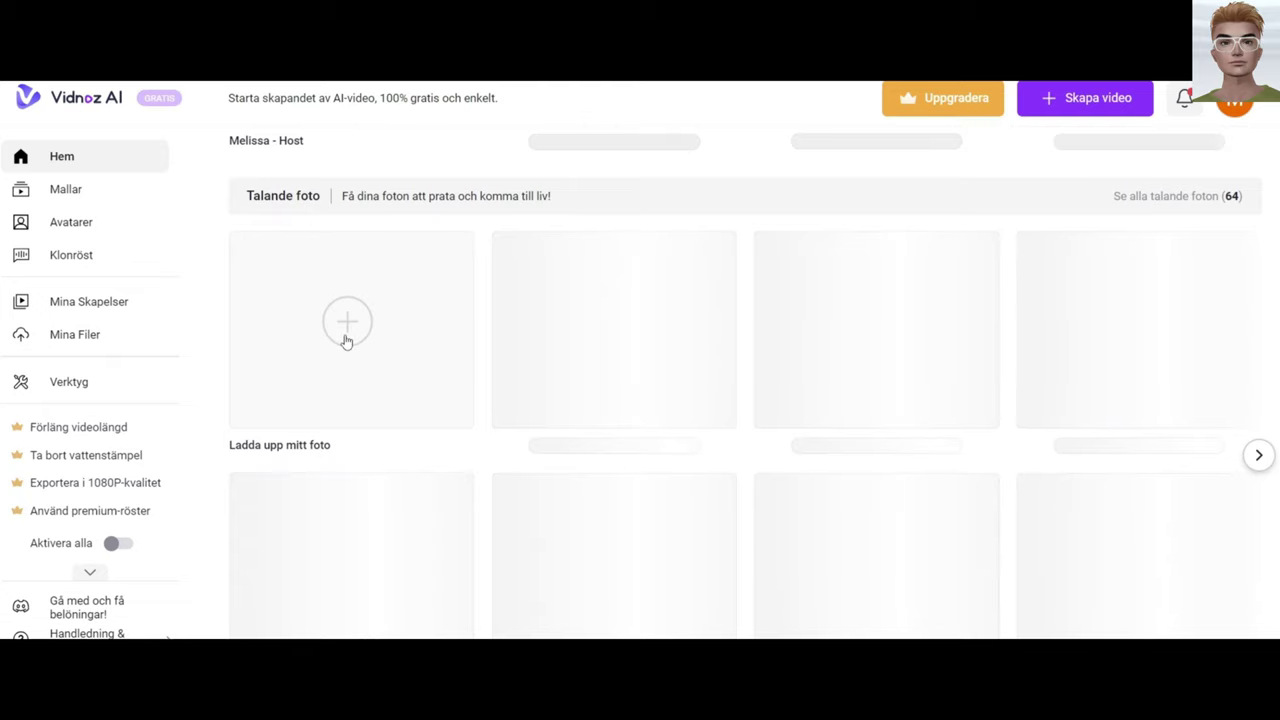
- Upload the hat-wearing character image as a Vidnoz talking photo and generate it
click(345, 341)
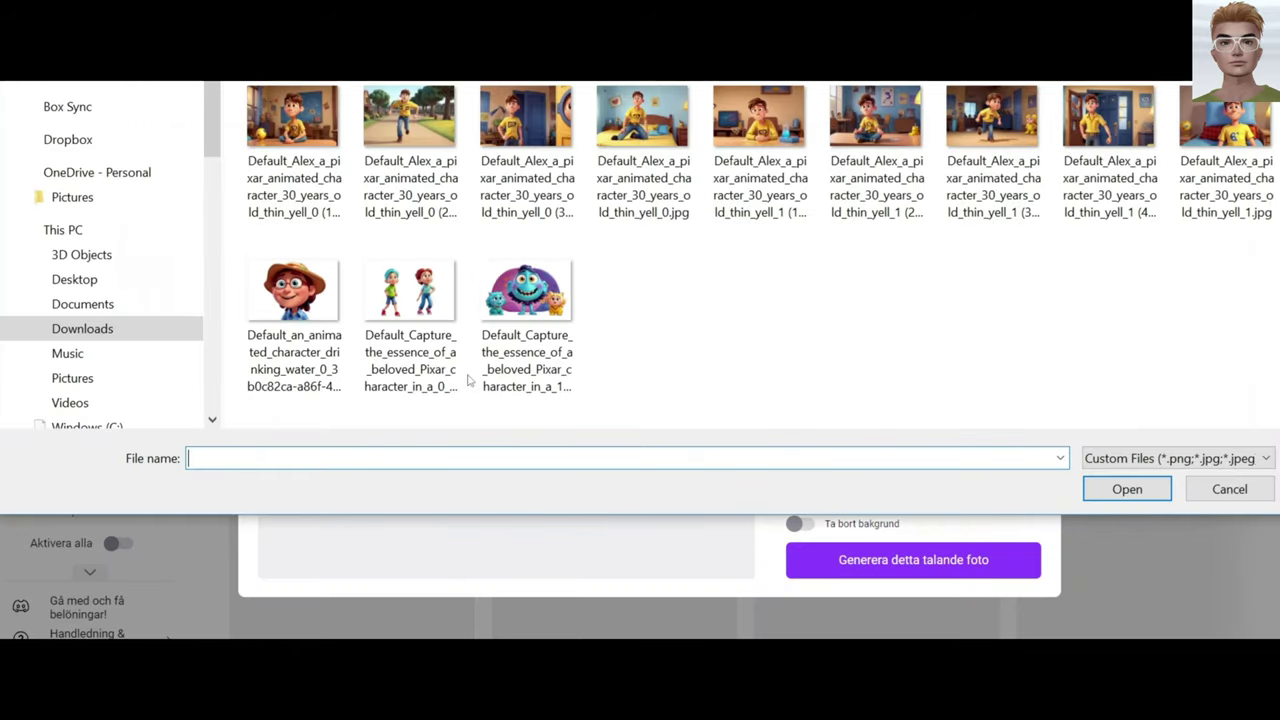
click(300, 320)
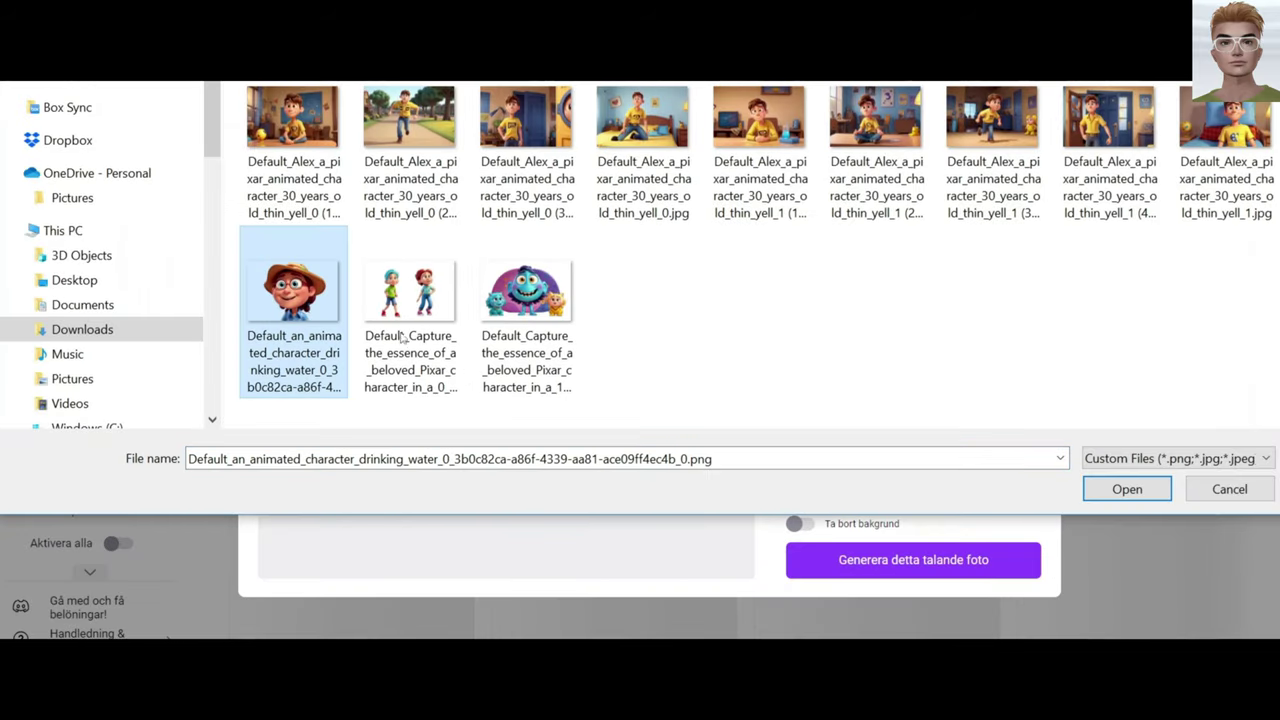
click(1117, 493)
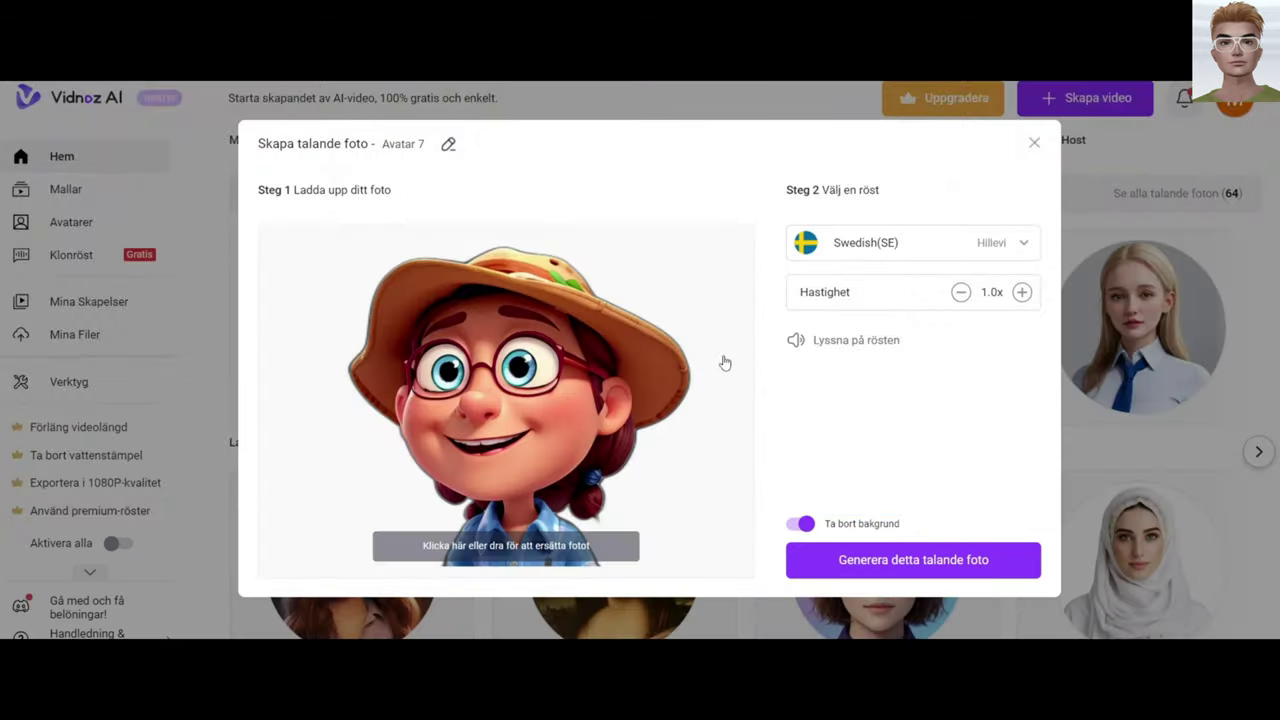
click(930, 562)
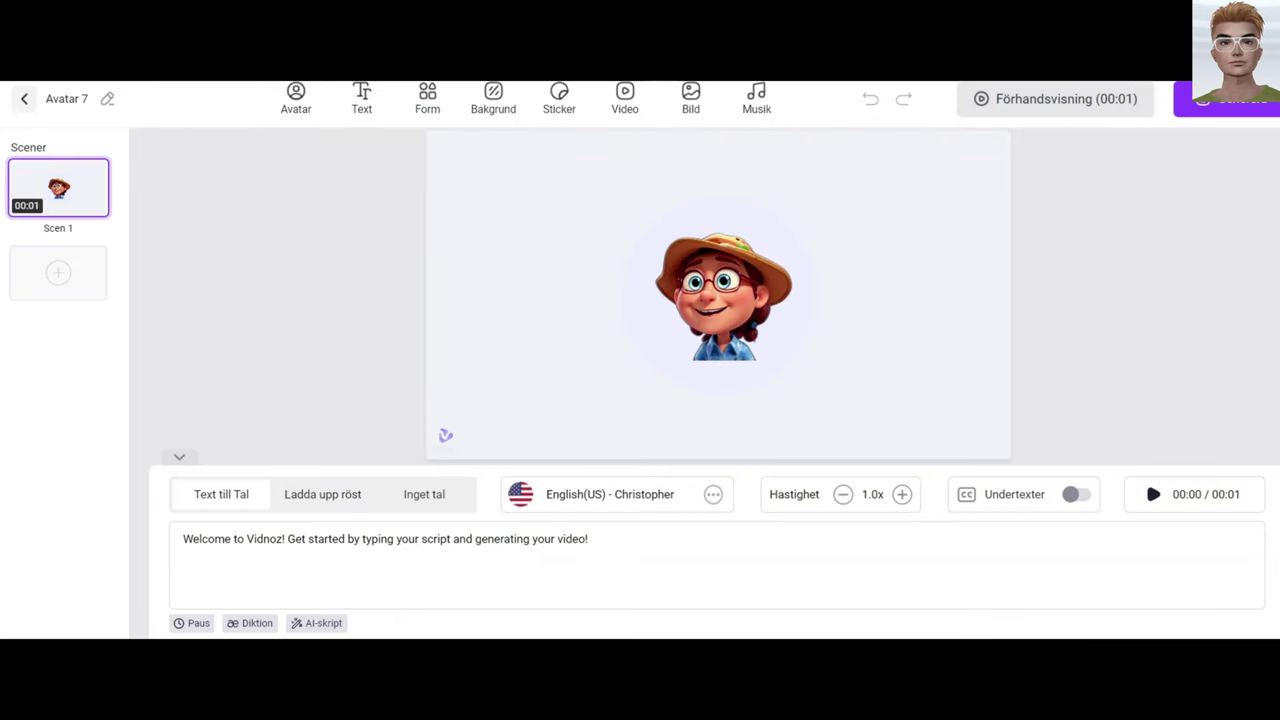
- Set the script to 'Today is sunny.', generate the video, and download it at 720p
text(Today is sunny.)
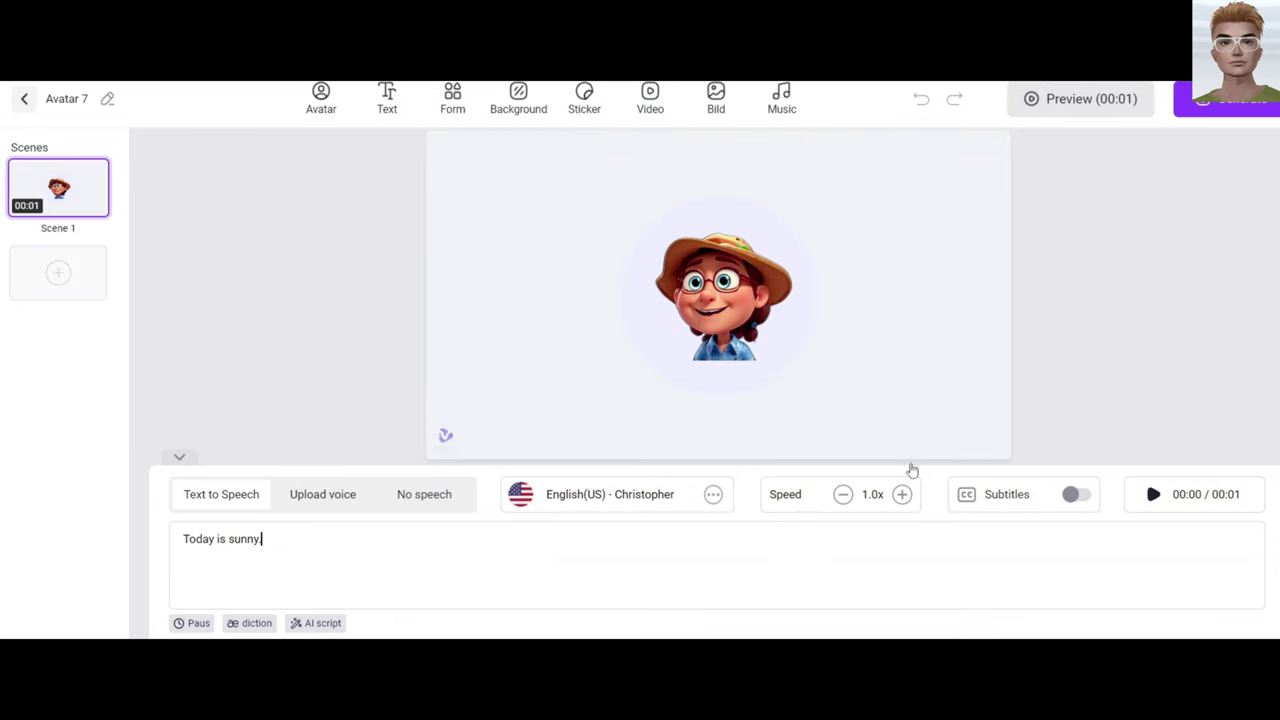
click(1218, 99)
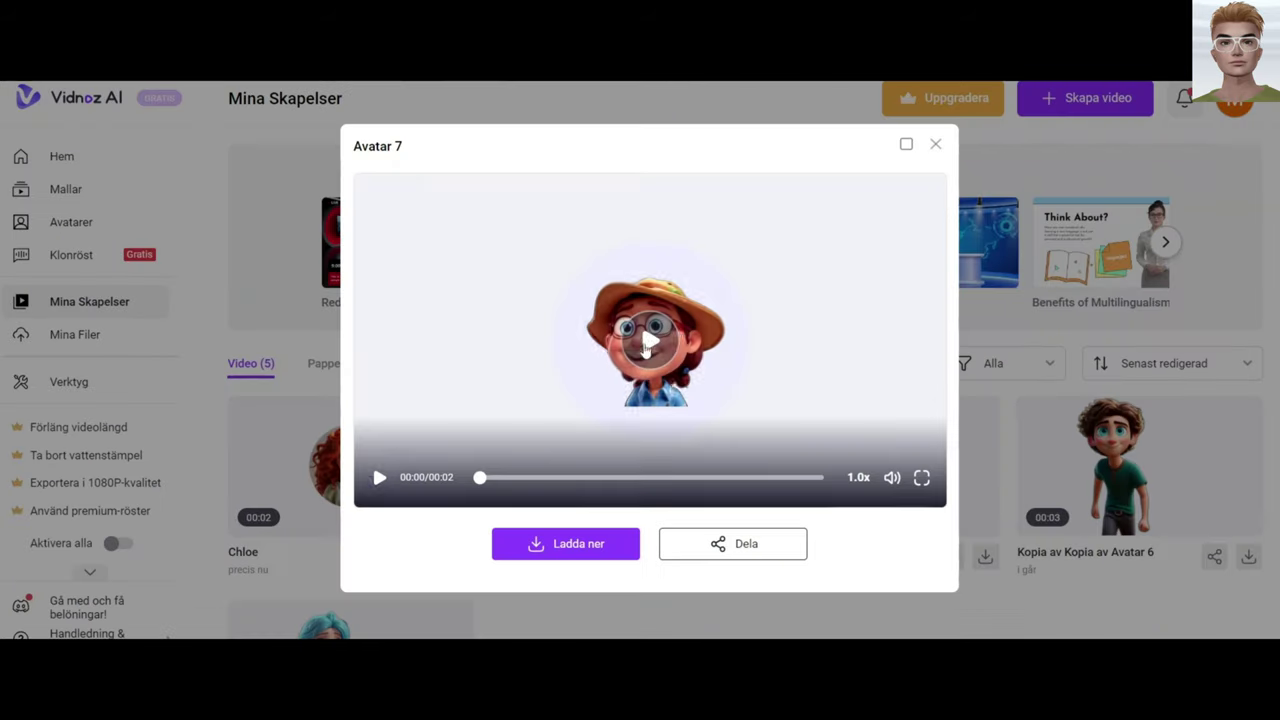
click(588, 544)
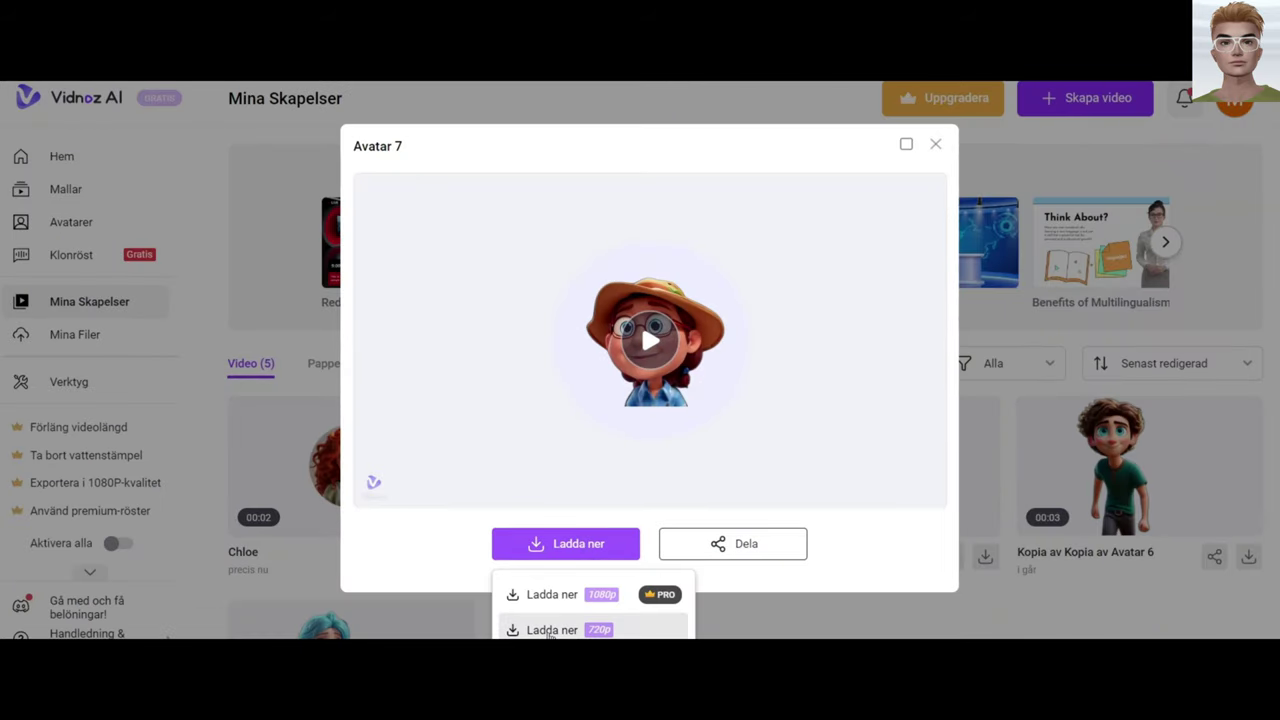
click(550, 630)
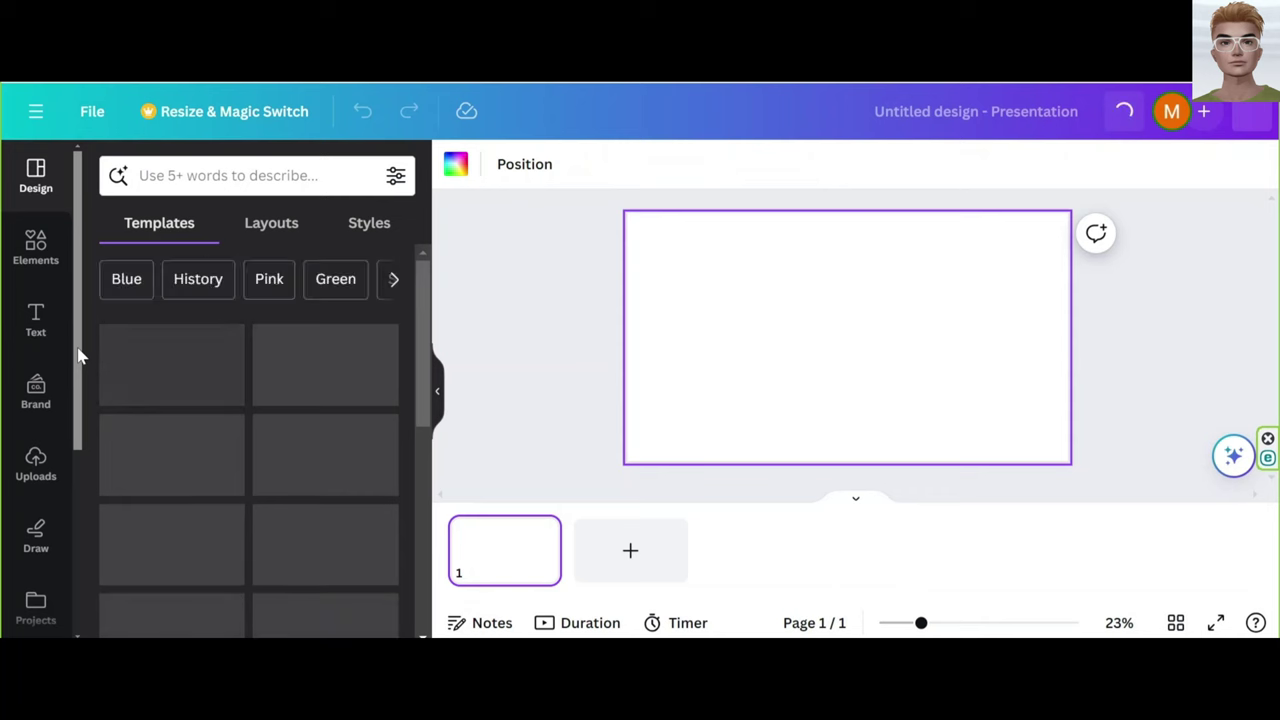
- Open Canva's Animeify app from the sidebar and load an image file into it
scroll(80, 349, down, 2)
scroll(72, 470, down, 2)
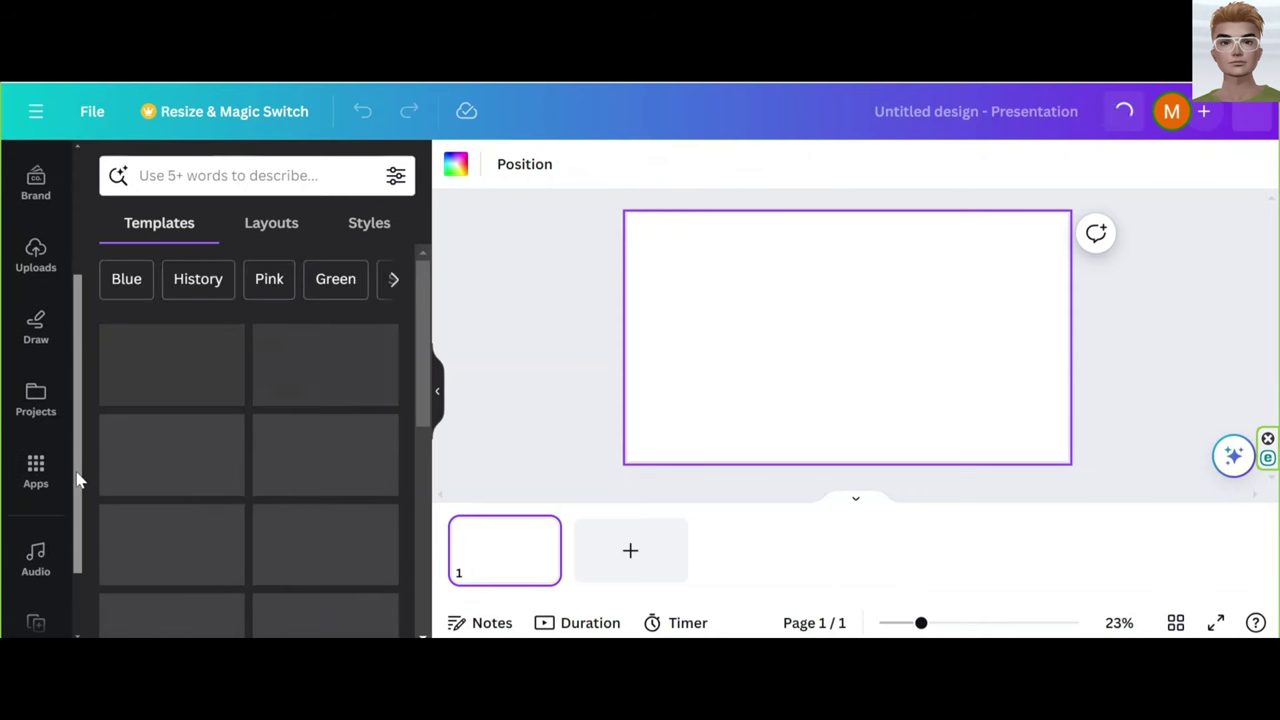
scroll(80, 480, down, 2)
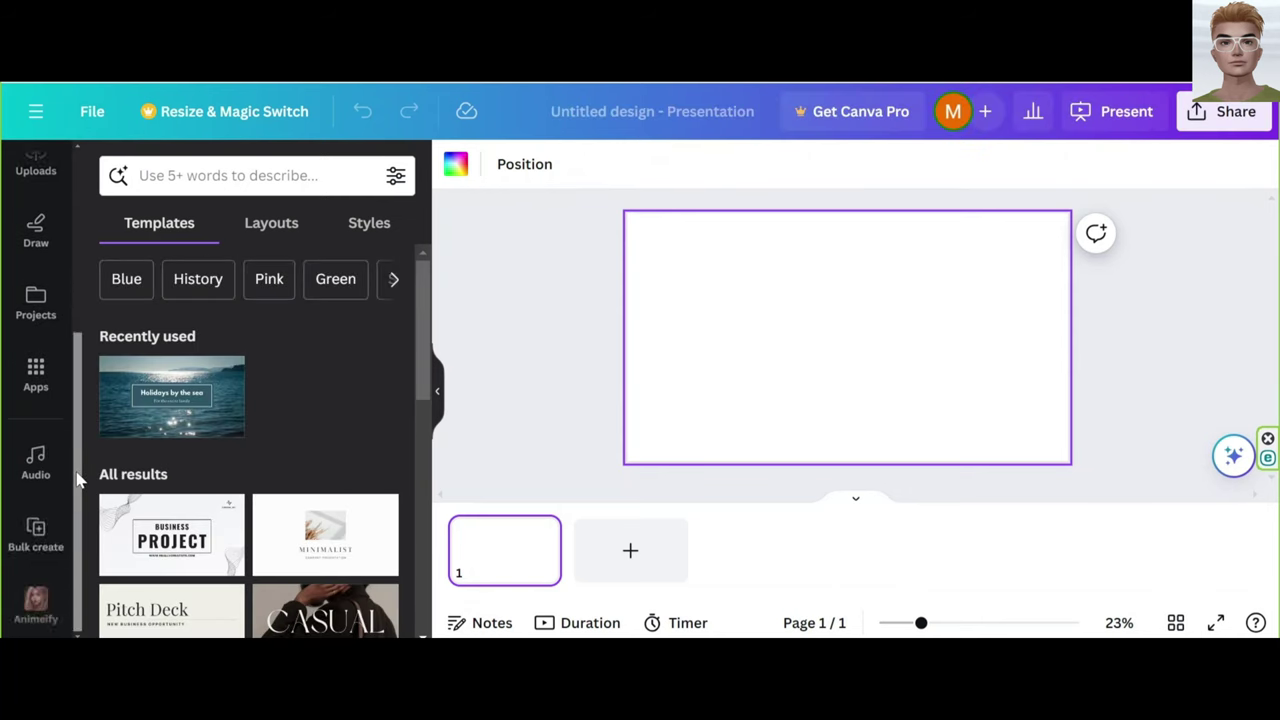
click(36, 618)
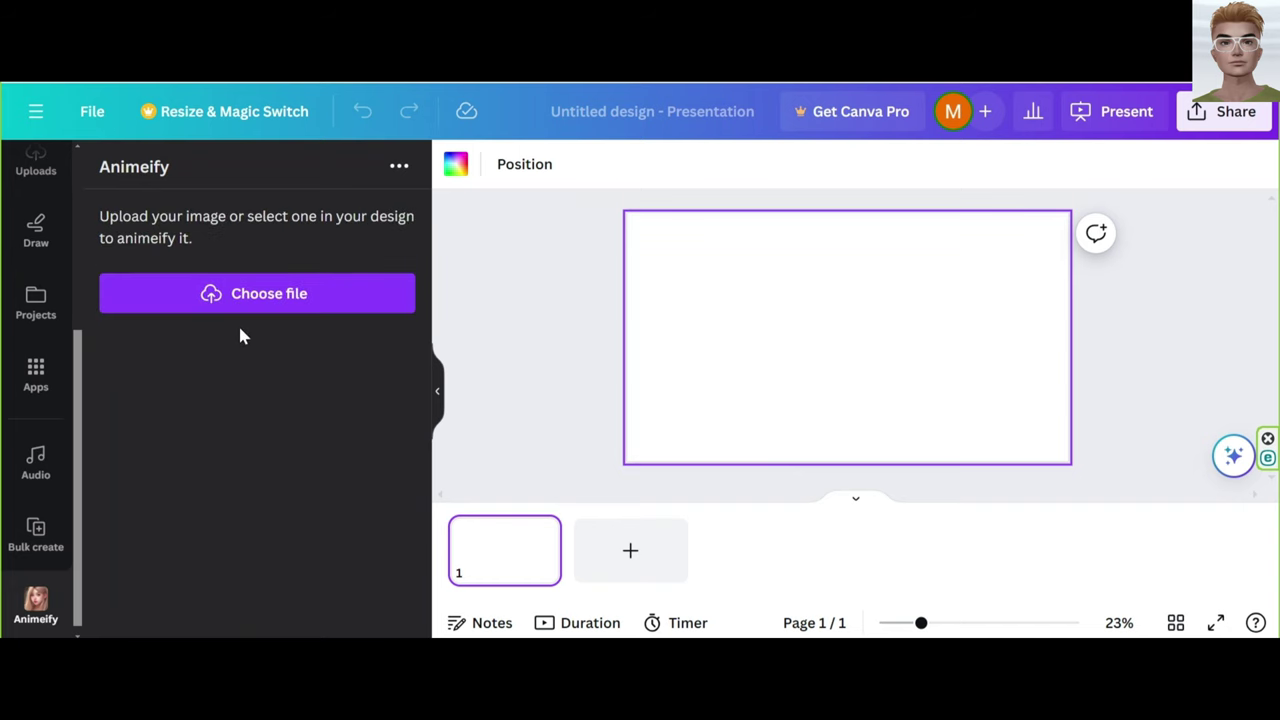
click(262, 312)
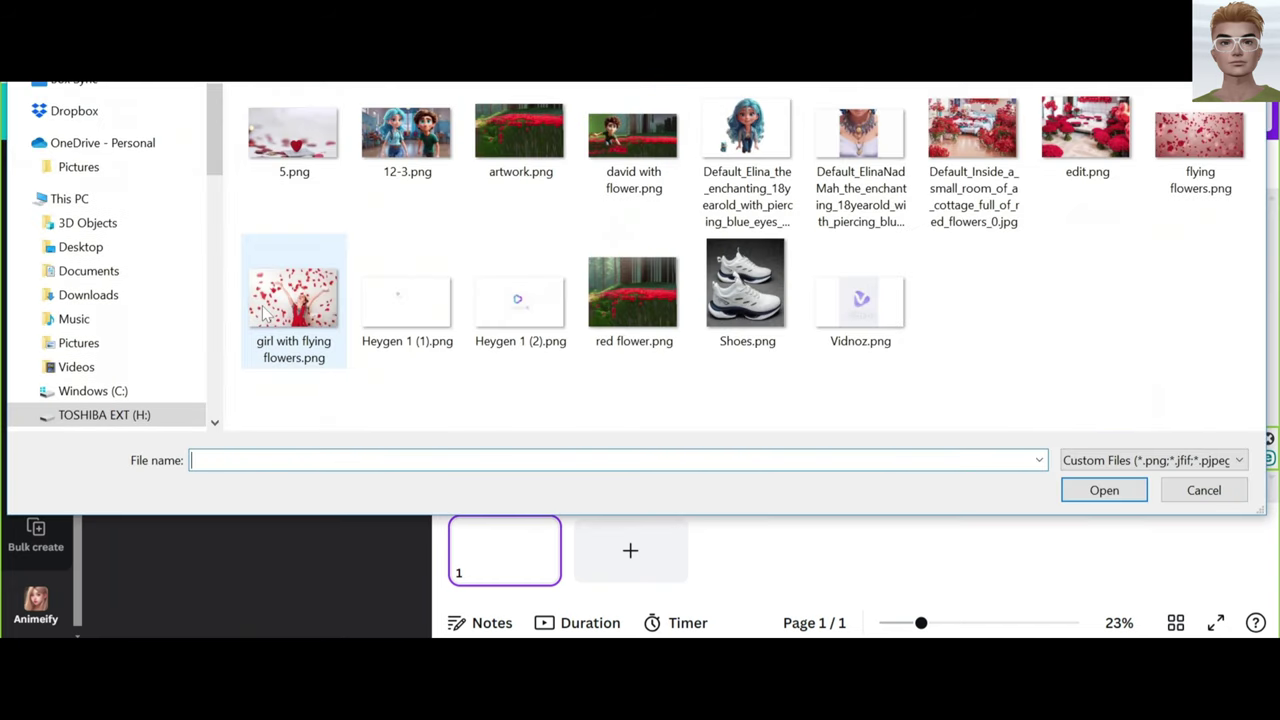
click(632, 292)
click(745, 290)
double_click(745, 290)
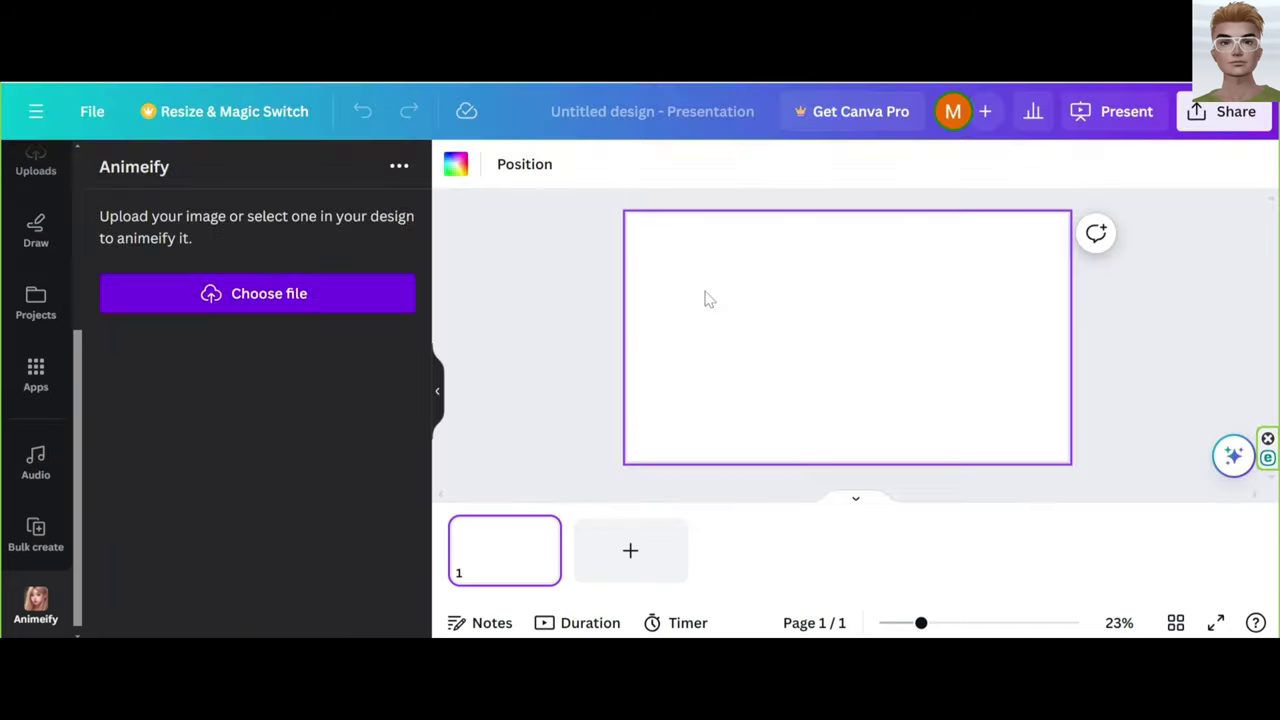